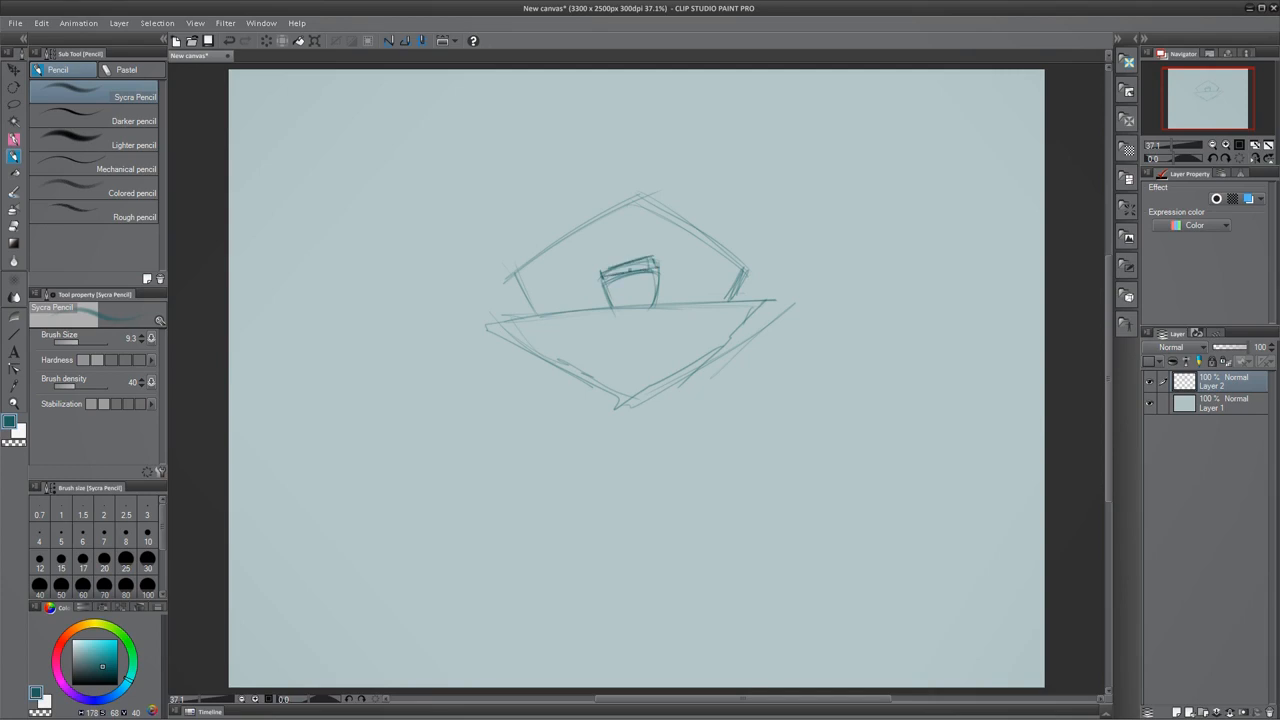
- Draw an oval window above the door and a tilted roof sign reading "YUMMY!" on two short posts
left_click_drag(656, 272, 652, 306)
left_click_drag(626, 226, 630, 226)
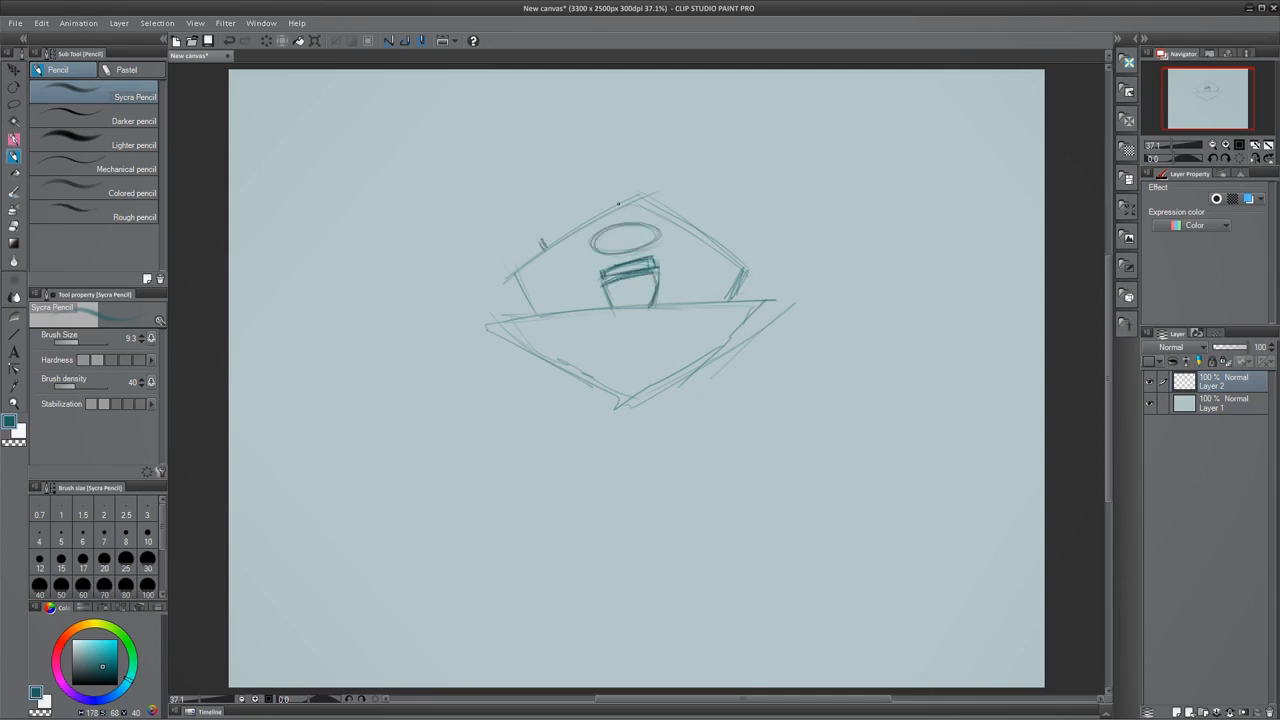
mouse_move(512, 254)
left_mouse_down()
mouse_move(632, 188)
mouse_move(510, 258)
left_mouse_up()
mouse_move(514, 252)
left_mouse_down()
mouse_move(540, 230)
mouse_move(508, 215)
mouse_move(632, 163)
mouse_move(628, 152)
mouse_move(518, 250)
mouse_move(525, 210)
mouse_move(522, 244)
left_mouse_up()
left_click_drag(526, 220, 527, 242)
left_click_drag(533, 232, 549, 209)
mouse_move(546, 222)
left_mouse_down()
mouse_move(558, 205)
mouse_move(588, 206)
left_mouse_up()
left_click_drag(591, 172, 598, 186)
left_click_drag(604, 166, 595, 200)
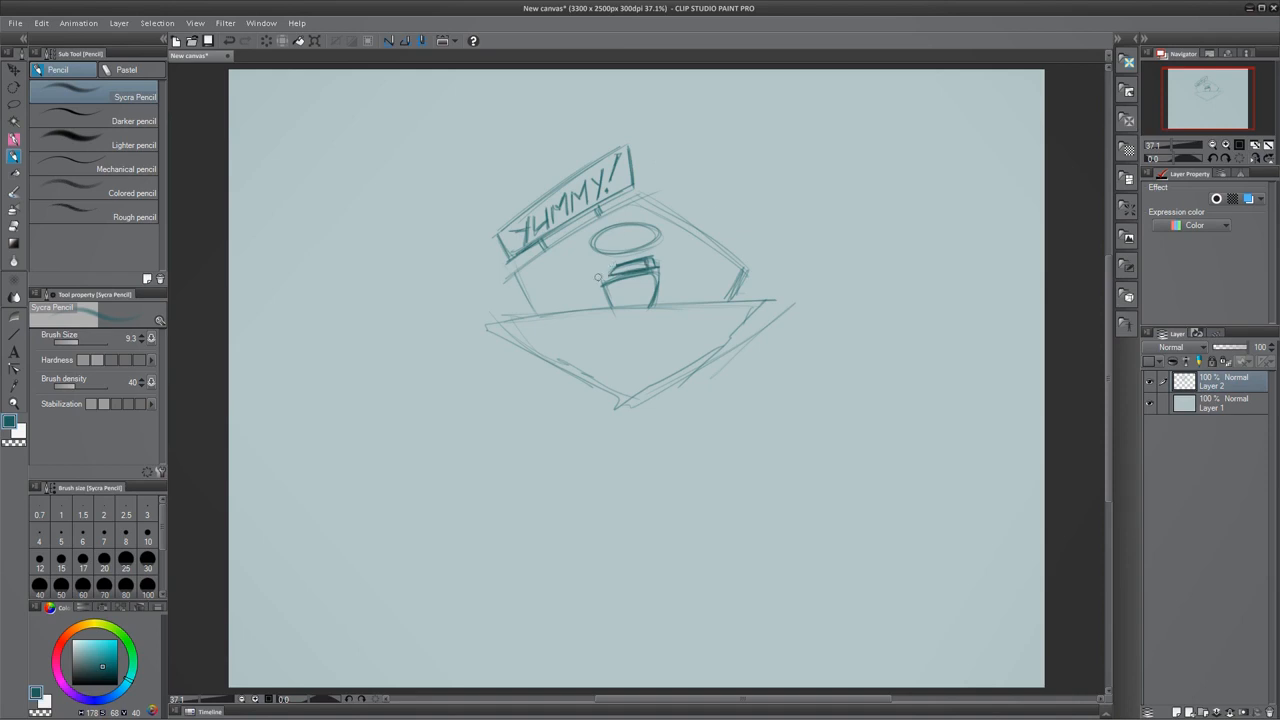
- Add an oval window on each side of the door, and darken the right roof edge and the double doors
mouse_move(650, 257)
left_mouse_down()
mouse_move(684, 289)
mouse_move(704, 282)
left_mouse_up()
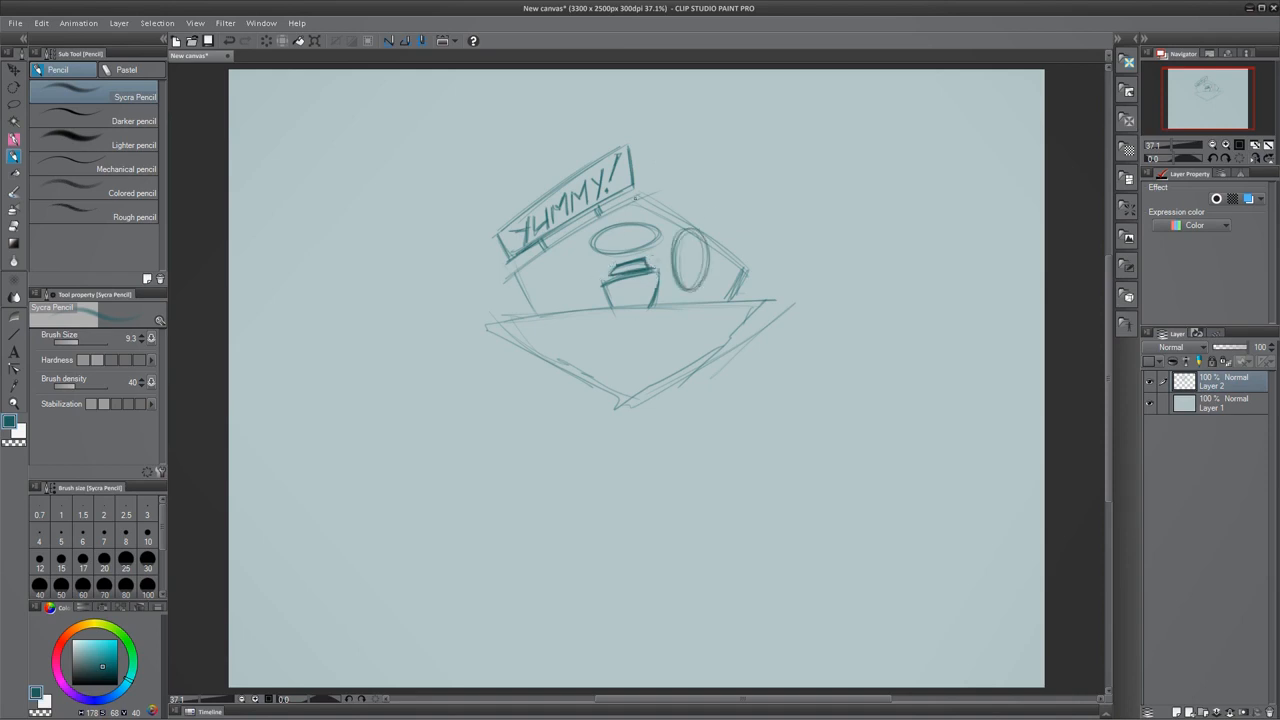
mouse_move(647, 192)
left_mouse_down()
mouse_move(541, 258)
mouse_move(658, 192)
left_mouse_up()
mouse_move(658, 192)
left_mouse_down()
mouse_move(694, 253)
mouse_move(707, 244)
mouse_move(728, 304)
left_mouse_up()
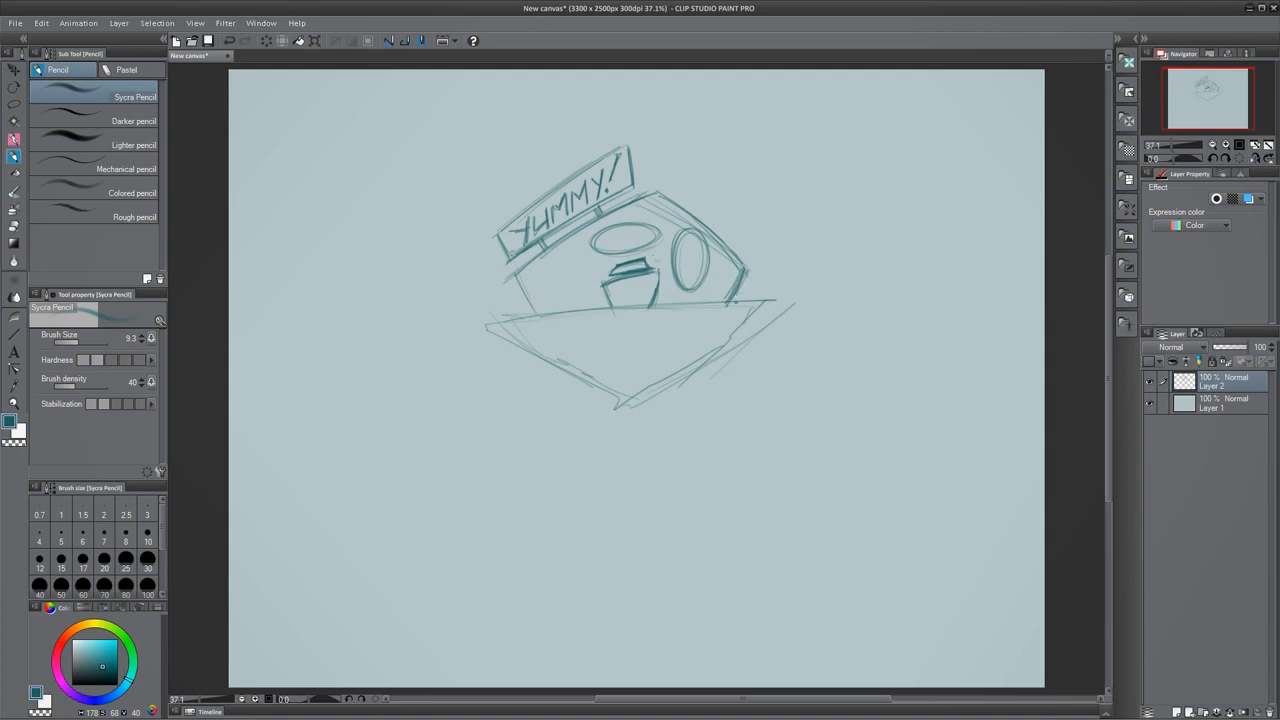
mouse_move(568, 260)
left_mouse_down()
mouse_move(545, 292)
mouse_move(590, 268)
mouse_move(658, 280)
mouse_move(628, 306)
mouse_move(660, 278)
left_mouse_up()
left_click_drag(606, 276, 654, 304)
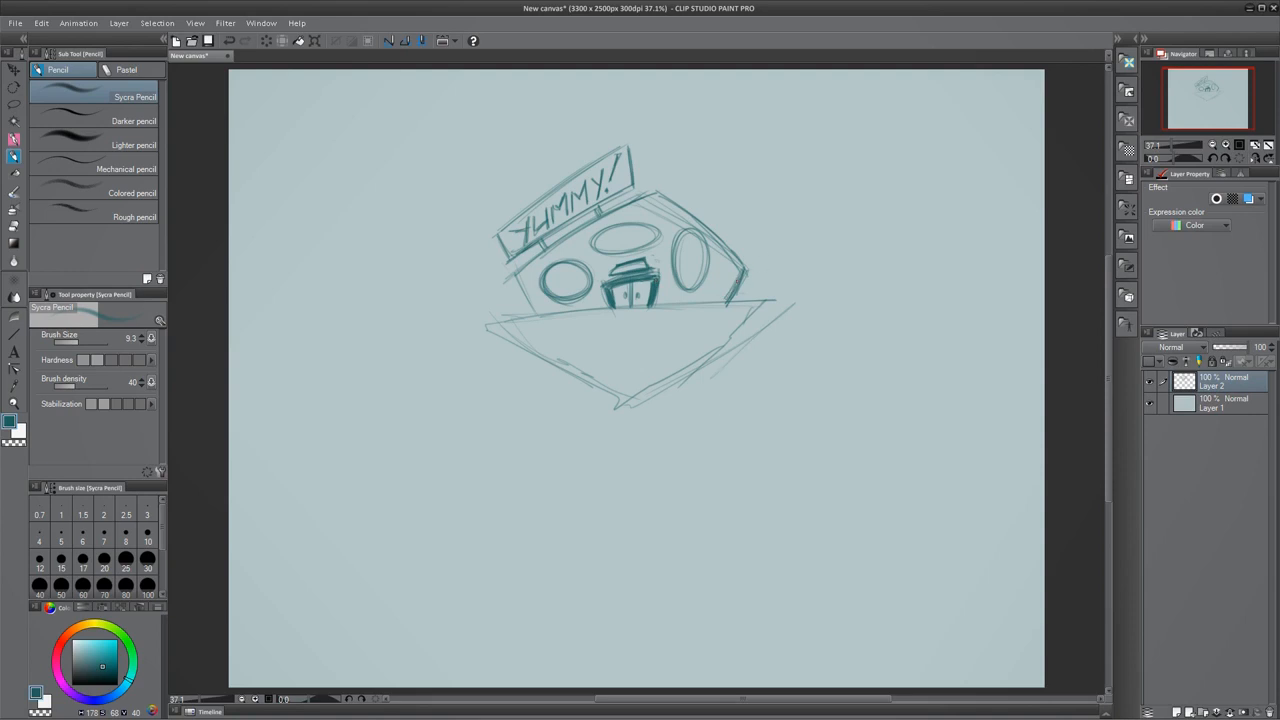
- Darken the ground line and the pointed rock base's outline, and clean up the stray lines beside the rock
left_click_drag(762, 303, 626, 308)
mouse_move(760, 305)
left_mouse_down()
mouse_move(727, 346)
mouse_move(627, 406)
mouse_move(488, 322)
left_mouse_up()
left_click_drag(487, 324, 642, 309)
left_click_drag(526, 318, 710, 306)
mouse_move(514, 275)
left_mouse_down()
mouse_move(536, 316)
mouse_move(598, 217)
left_mouse_up()
left_click_drag(795, 315, 763, 328)
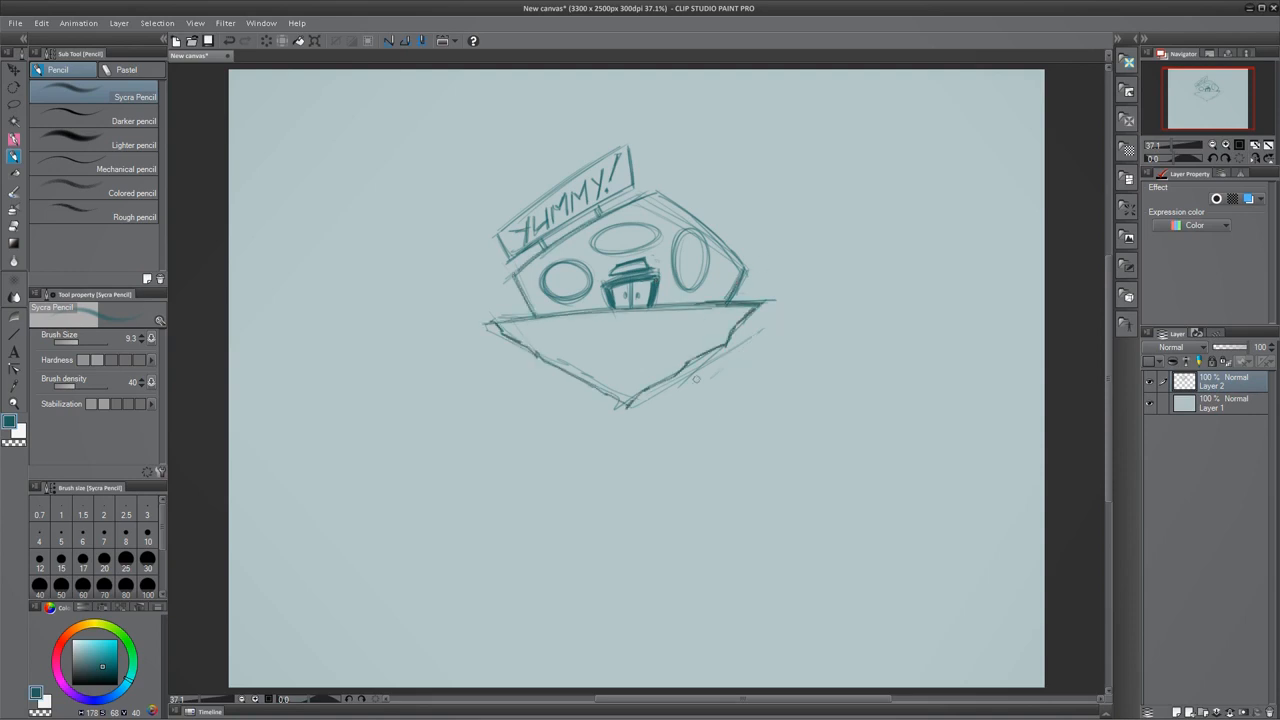
left_click_drag(697, 379, 640, 402)
left_click_drag(712, 365, 750, 339)
- Draw reflection highlights in the three oval windows and hatch the glass below them
mouse_move(662, 214)
left_mouse_down()
mouse_move(728, 262)
mouse_move(682, 206)
mouse_move(690, 288)
mouse_move(685, 239)
left_mouse_up()
left_click_drag(597, 240, 633, 230)
left_click_drag(550, 275, 575, 265)
left_click_drag(679, 251, 690, 235)
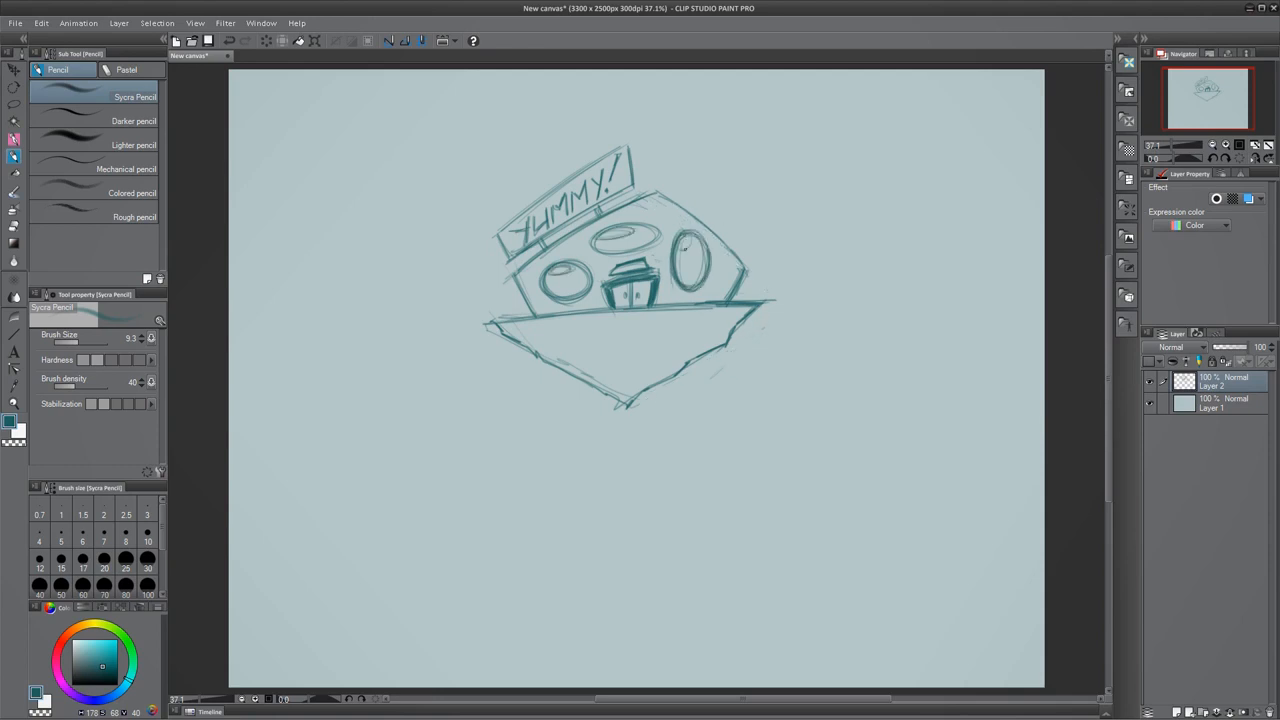
mouse_move(603, 246)
left_mouse_down()
mouse_move(652, 238)
mouse_move(702, 286)
left_mouse_up()
mouse_move(547, 276)
left_mouse_down()
mouse_move(549, 288)
mouse_move(586, 281)
mouse_move(656, 241)
left_mouse_up()
- Draw diagonal facet lines down the right side of the rock base
left_click_drag(697, 311, 653, 377)
left_click_drag(711, 308, 634, 399)
left_click_drag(732, 306, 664, 369)
left_click_drag(746, 306, 674, 376)
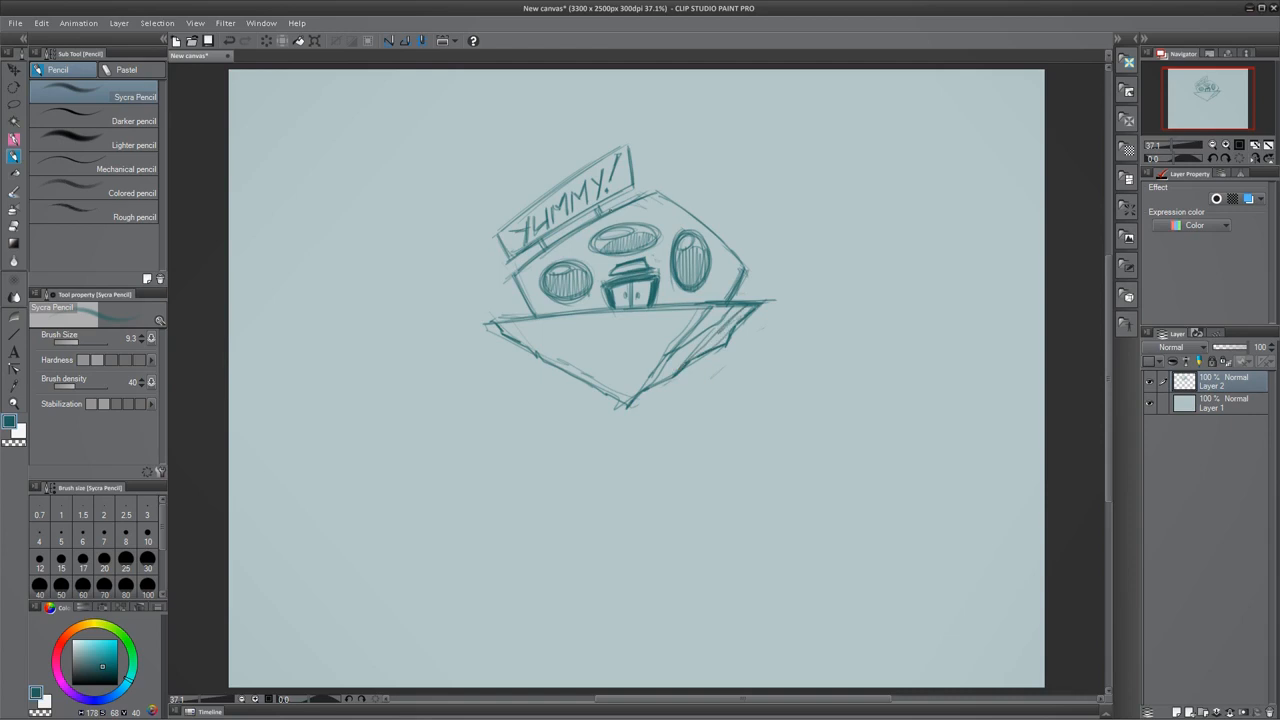
- Erase the building's right roof edge and wall, redraw them slightly further in, and clean up the roofline
left_click_drag(522, 267, 655, 199)
left_click_drag(640, 198, 734, 260)
mouse_move(659, 203)
left_mouse_down()
mouse_move(747, 273)
mouse_move(701, 219)
mouse_move(709, 265)
mouse_move(672, 250)
mouse_move(665, 267)
left_mouse_up()
left_click_drag(692, 219, 716, 240)
left_click_drag(743, 258, 732, 302)
left_click_drag(747, 272, 716, 241)
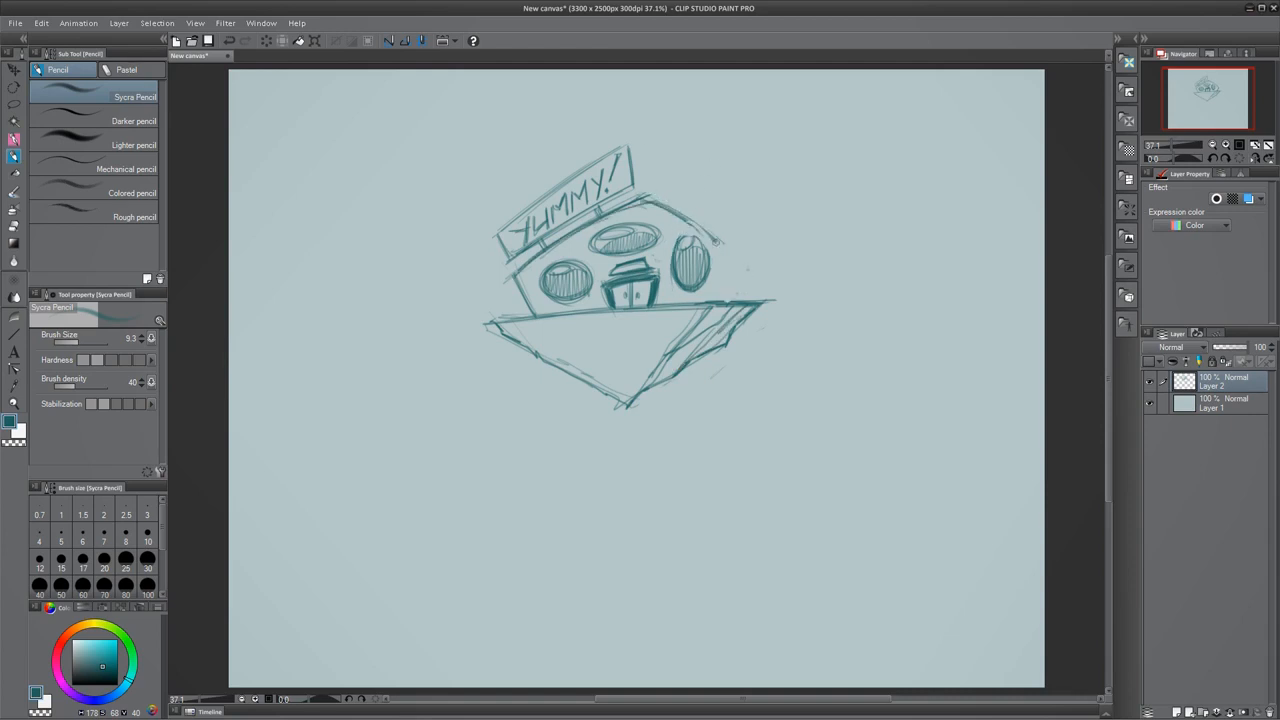
mouse_move(652, 202)
left_mouse_down()
mouse_move(736, 258)
mouse_move(727, 301)
left_mouse_up()
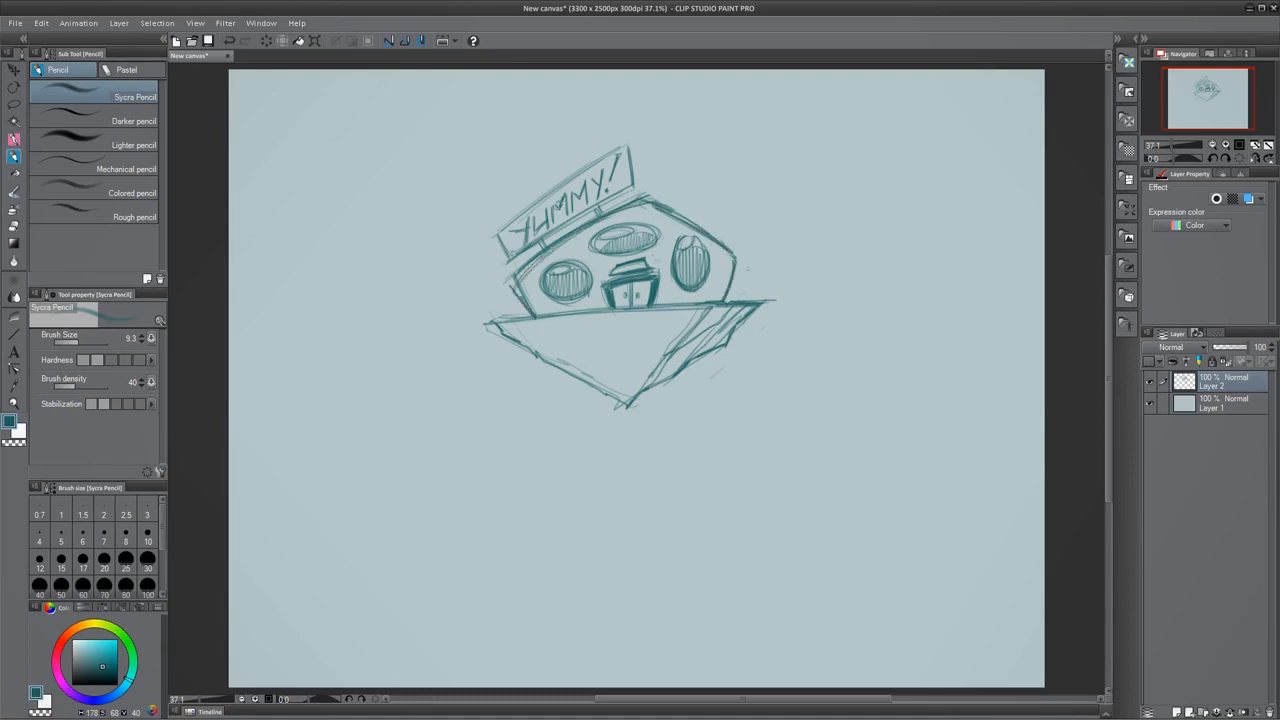
left_click_drag(549, 244, 591, 219)
mouse_move(607, 210)
left_mouse_down()
mouse_move(649, 193)
mouse_move(735, 251)
left_mouse_up()
- Draw facet lines on the left side of the rock base and add a doorstep on the ground line
mouse_move(541, 320)
left_mouse_down()
mouse_move(584, 374)
mouse_move(562, 366)
left_mouse_up()
left_click_drag(504, 326, 618, 404)
left_click_drag(580, 316, 612, 376)
left_click_drag(602, 312, 659, 314)
left_click_drag(660, 309, 715, 305)
left_click_drag(526, 320, 588, 314)
left_click_drag(675, 303, 762, 300)
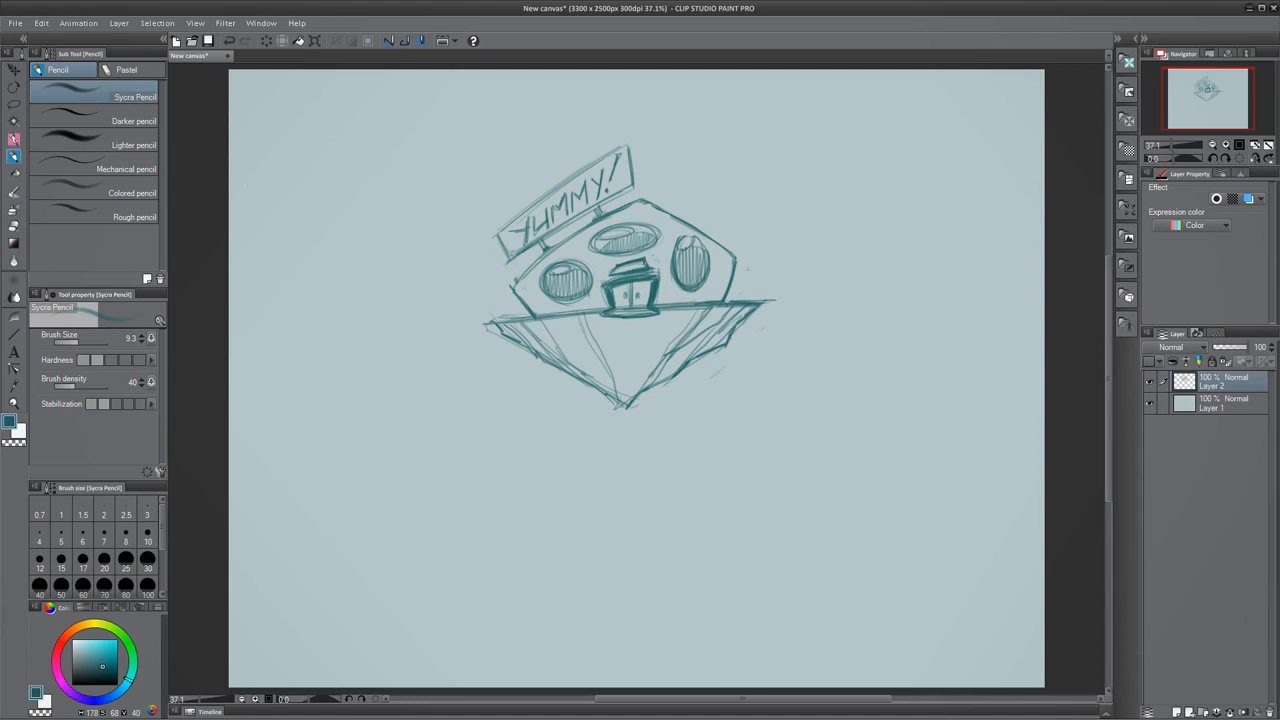
- Rework the doorway into a thick frame with rounded upper corners and trim the small canopy above it
left_click_drag(613, 265, 609, 278)
mouse_move(617, 266)
left_mouse_down()
mouse_move(650, 258)
mouse_move(652, 270)
left_mouse_up()
mouse_move(607, 281)
left_mouse_down()
mouse_move(661, 275)
mouse_move(659, 290)
left_mouse_up()
mouse_move(604, 290)
left_mouse_down()
mouse_move(604, 302)
mouse_move(648, 278)
left_mouse_up()
left_click_drag(610, 284, 606, 294)
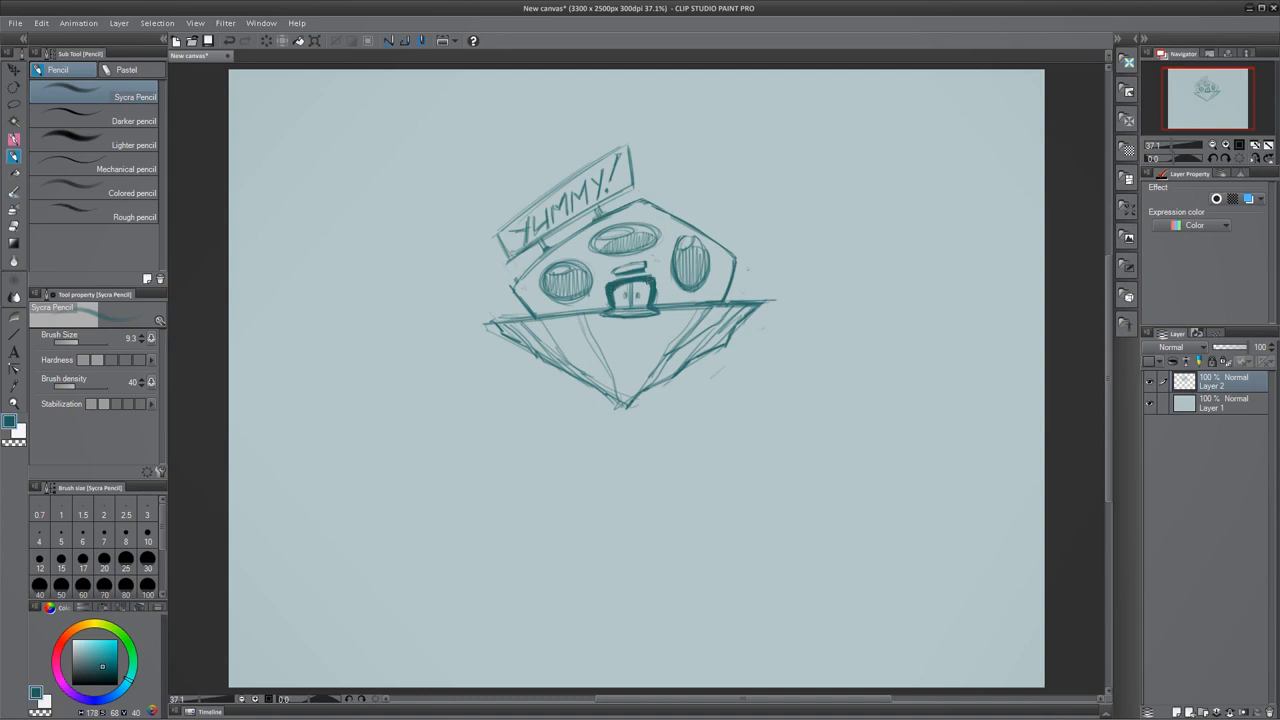
- Fill the rock base with crack lines converging on its tip and touch up the building's roof edges
left_click_drag(618, 322, 628, 350)
left_click_drag(670, 314, 660, 350)
left_click_drag(702, 306, 646, 370)
mouse_move(614, 322)
left_mouse_down()
mouse_move(606, 336)
mouse_move(594, 326)
left_mouse_up()
mouse_move(582, 322)
left_mouse_down()
mouse_move(556, 336)
mouse_move(620, 394)
left_mouse_up()
left_click_drag(550, 334, 583, 369)
left_click_drag(511, 288, 577, 233)
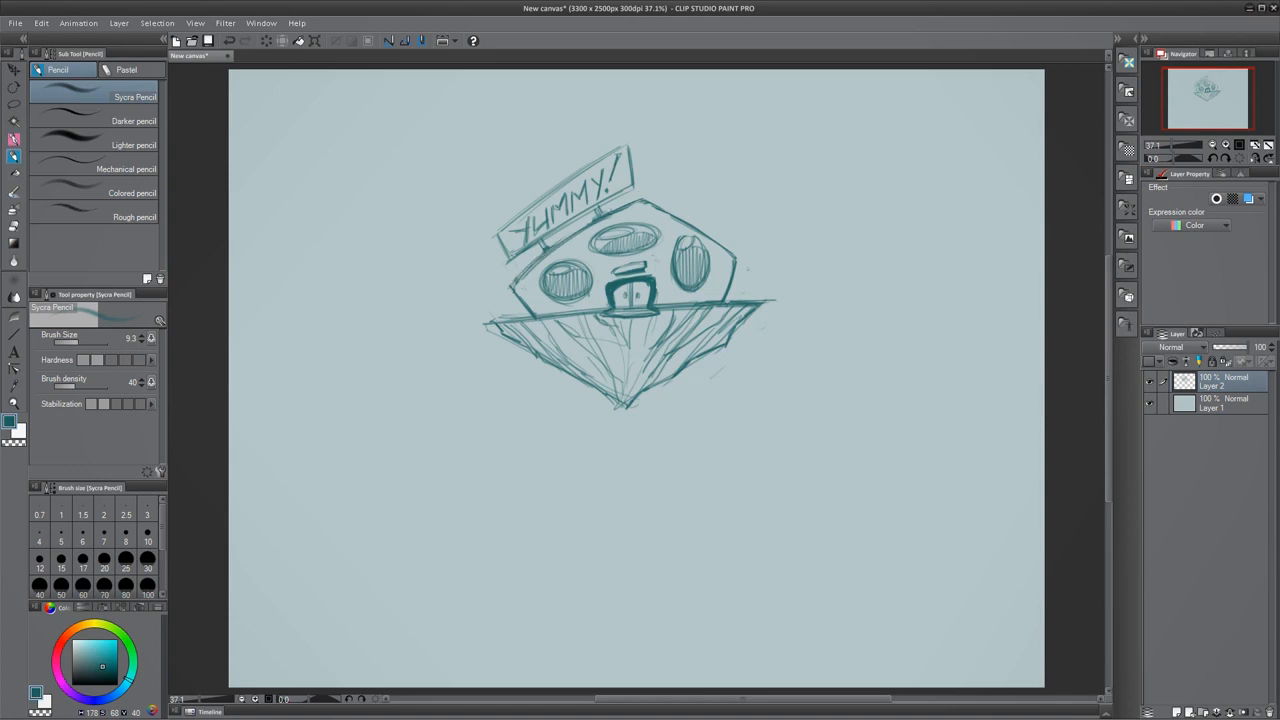
mouse_move(648, 203)
left_mouse_down()
mouse_move(728, 254)
mouse_move(705, 246)
left_mouse_up()
left_click_drag(688, 233, 708, 271)
- Lasso the whole building sketch, move it toward the upper left of the canvas, and deselect it
key("m")
left_click_drag(690, 116, 704, 119)
left_click(14, 70)
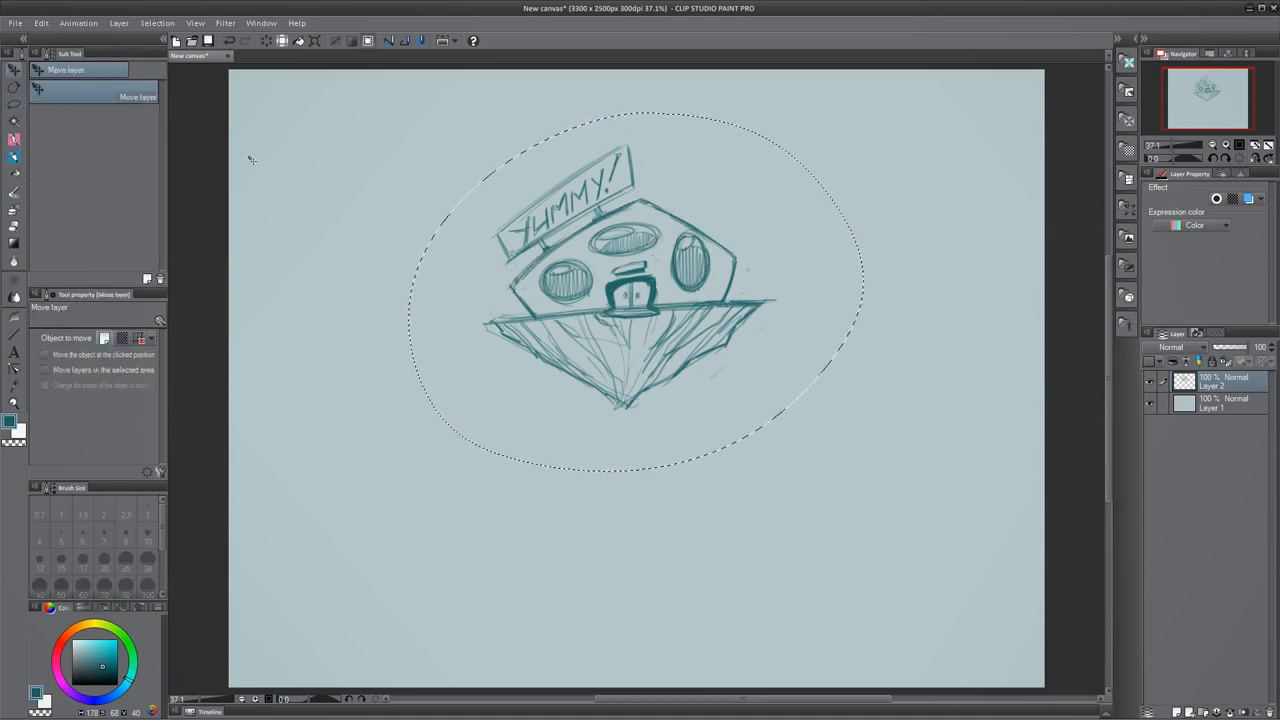
left_click_drag(679, 361, 617, 312)
key("ctrl+d")
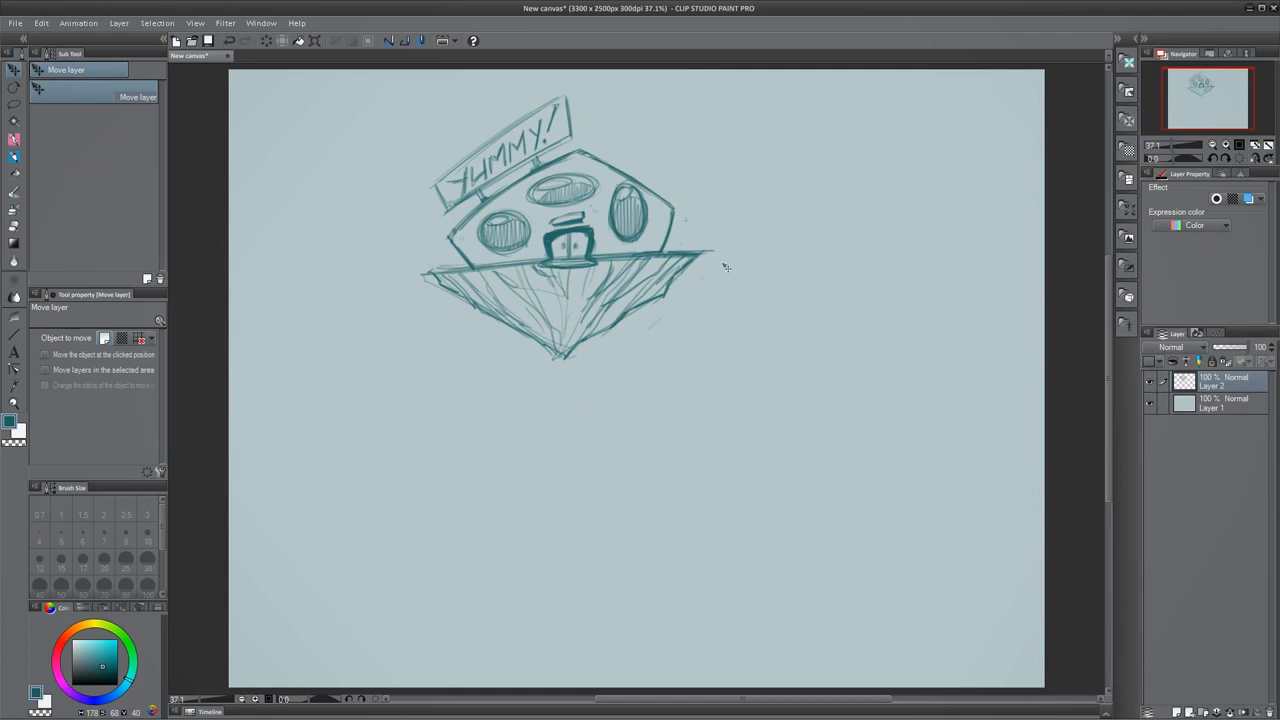
- Lasso the building sketch, copy it onto a new layer, and place the copy below the original
key("m")
mouse_move(651, 78)
left_mouse_down()
mouse_move(400, 371)
mouse_move(490, 82)
left_mouse_up()
key("ctrl+c")
key("ctrl+v")
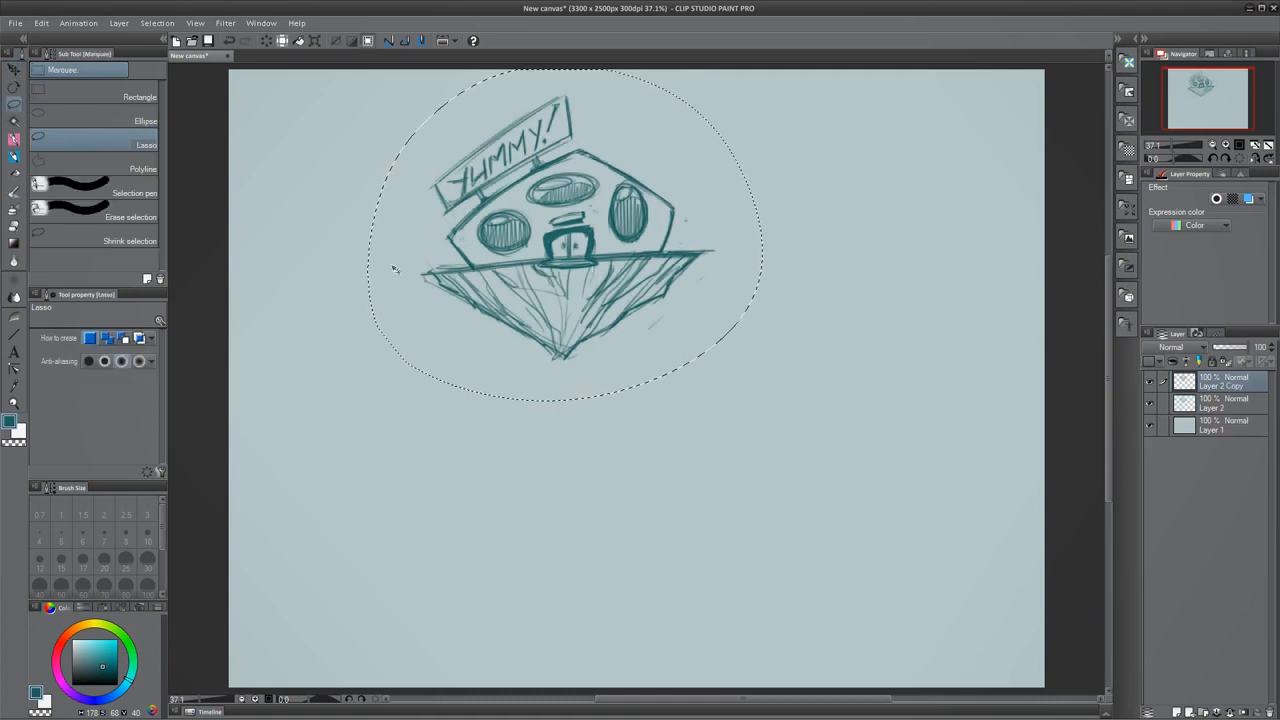
key("ctrl+t")
left_click(46, 23)
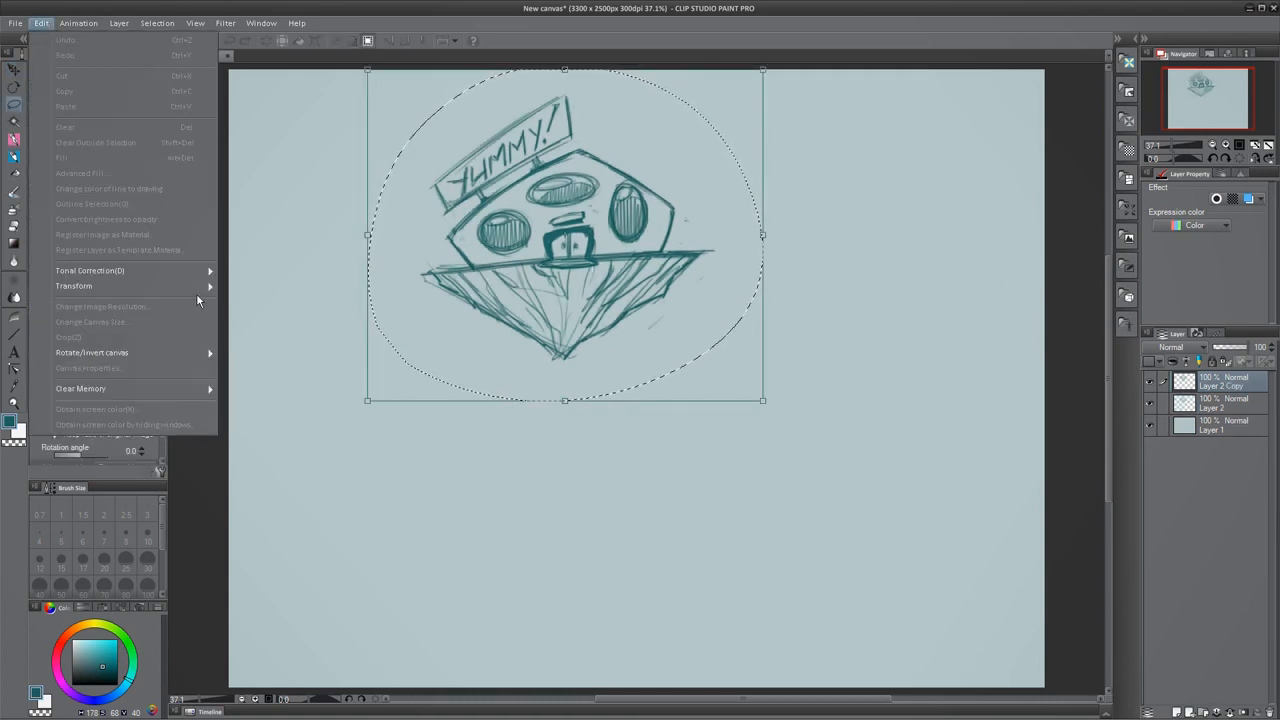
left_click_drag(572, 265, 511, 529)
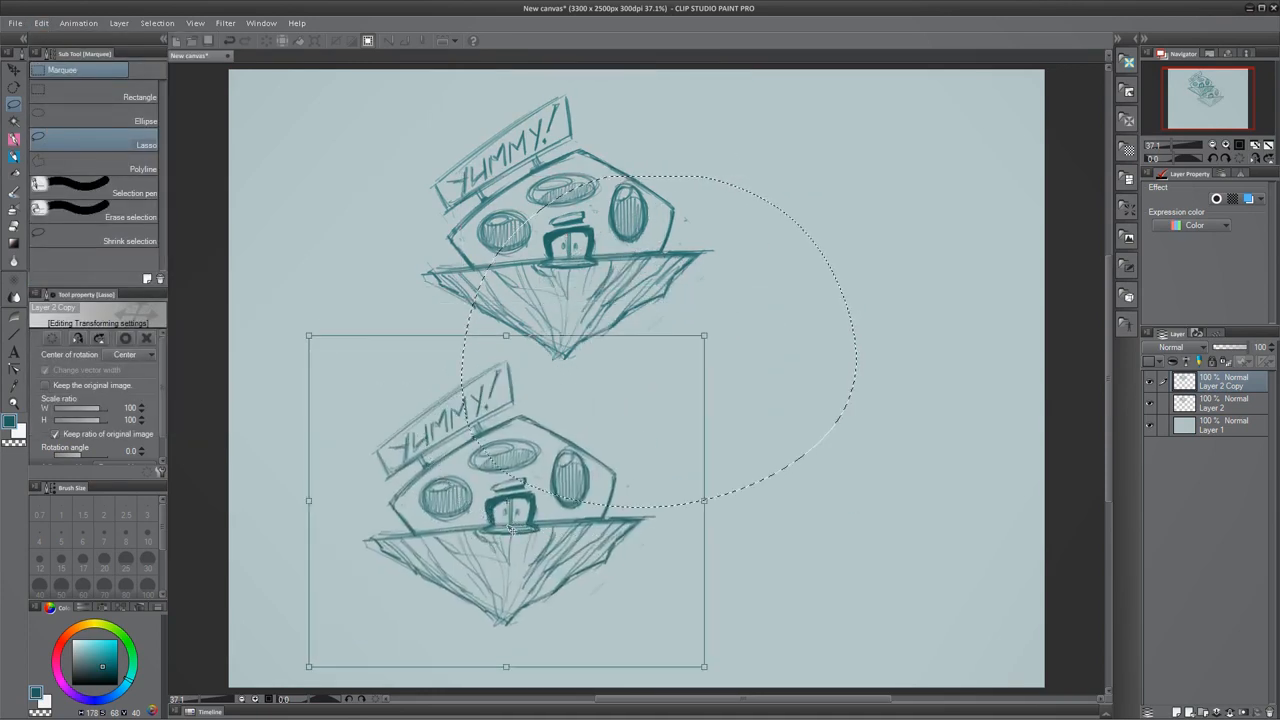
scroll(167, 453, "down", 1)
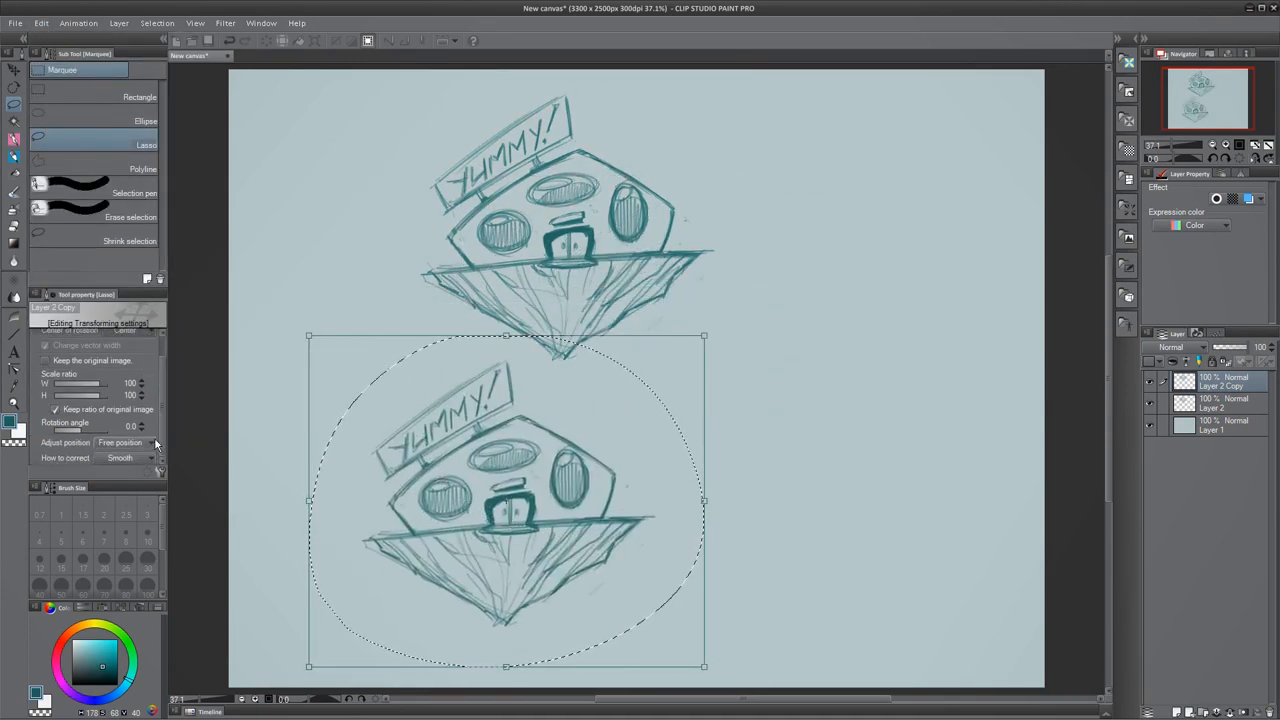
scroll(110, 359, "up", 1)
key("Return")
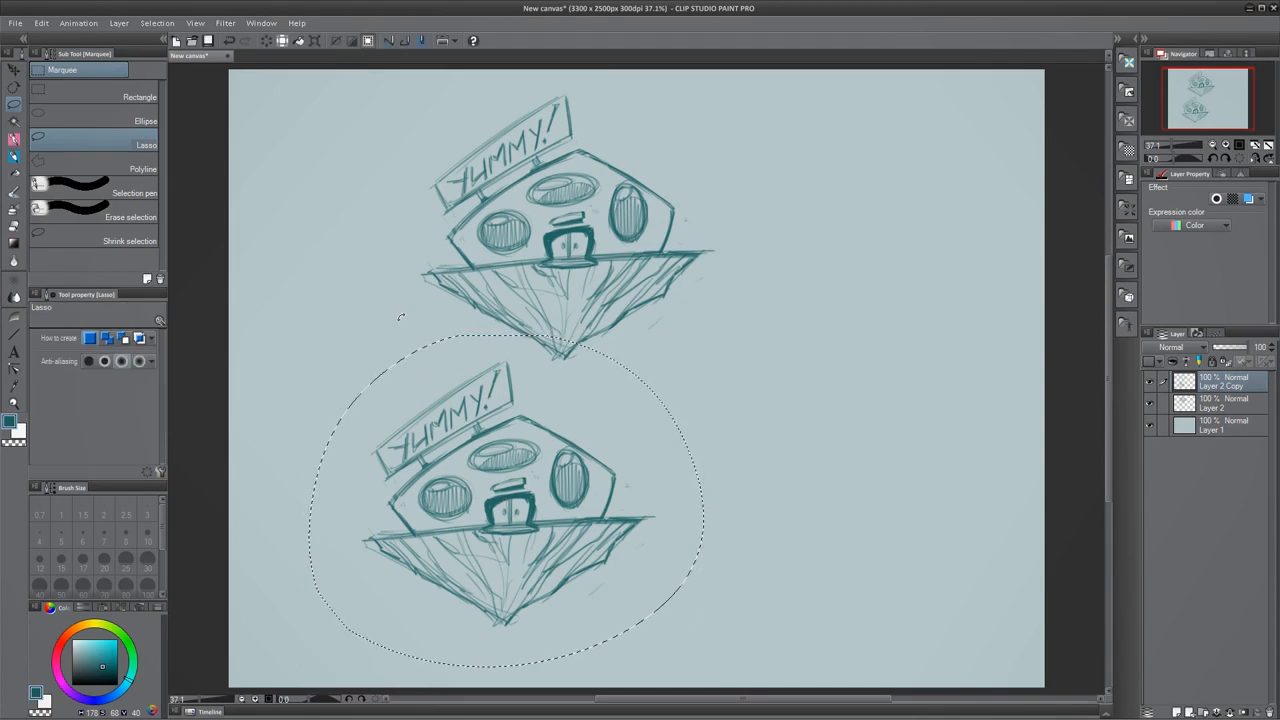
- Flip the lower copy horizontally, align it under the original, and check the canvas in mirrored view
left_click(41, 22)
mouse_move(187, 286)
left_click(270, 324)
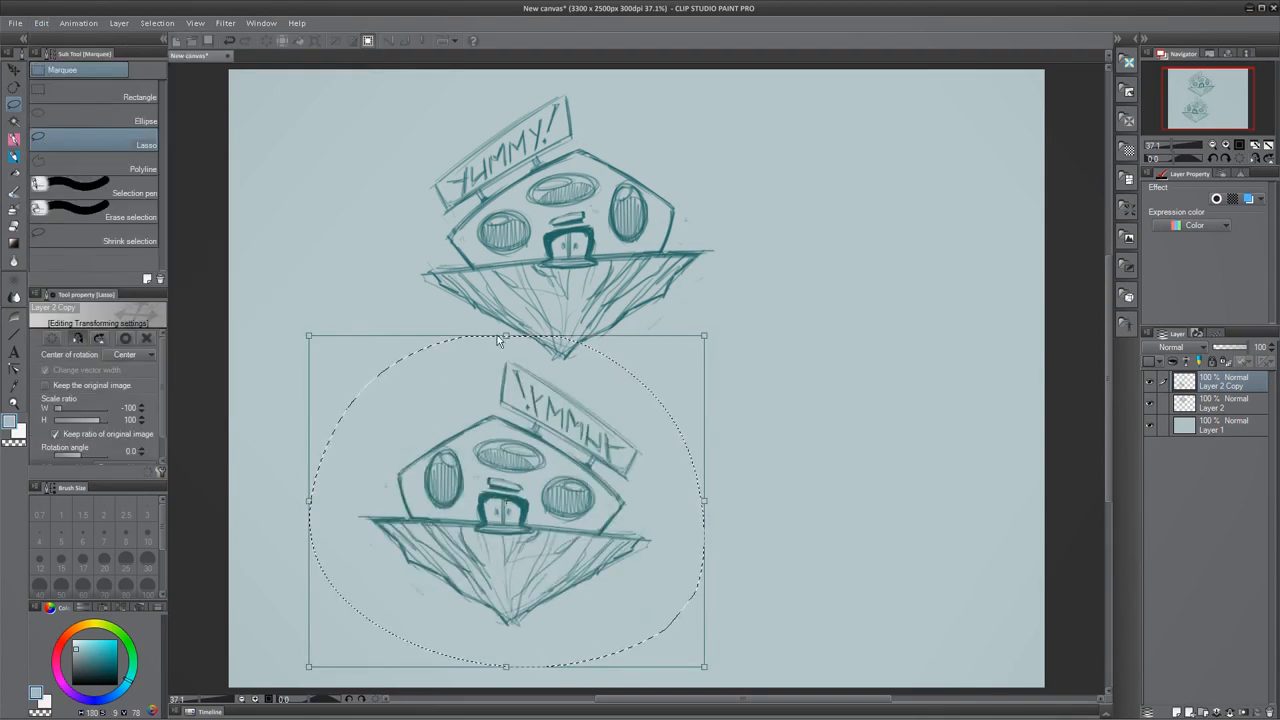
left_click_drag(560, 541, 628, 553)
key("Return")
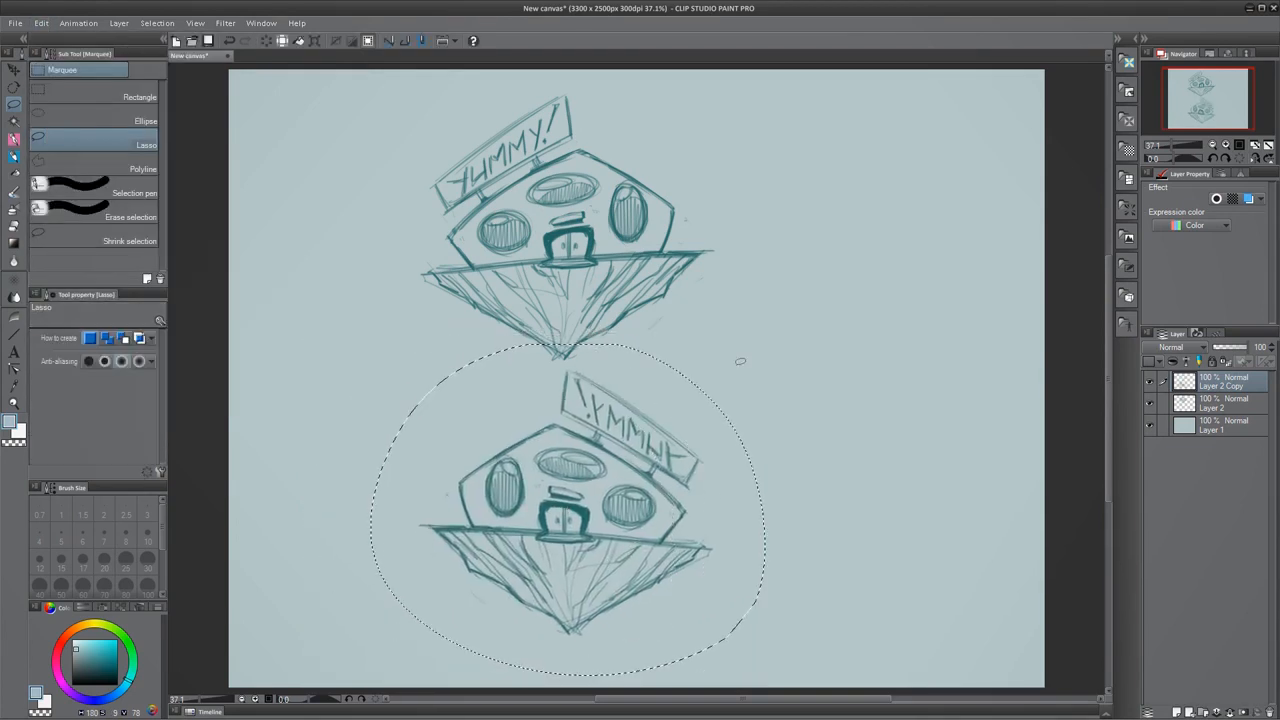
key("ctrl+d")
key("h")
key("h")
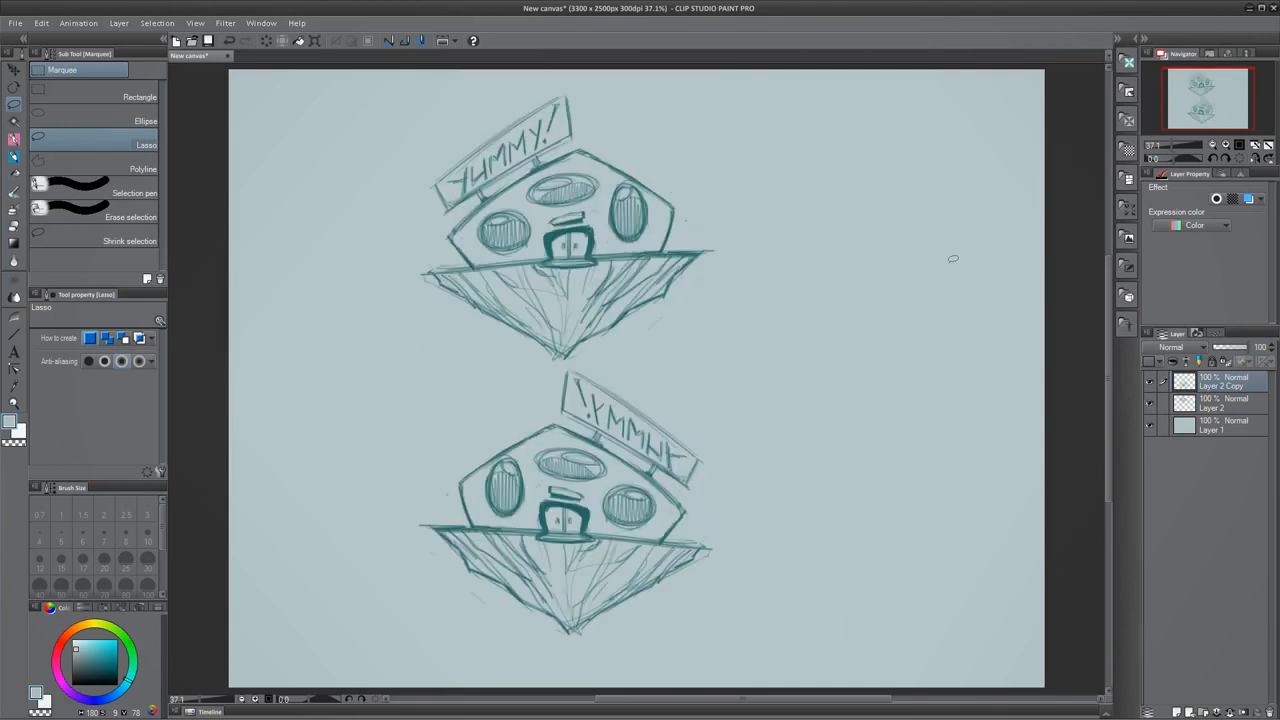
- Undo the copy, move and flip operations back to the single building sketch
key("ctrl+z")
key("ctrl+z")
key("ctrl+z")
key("ctrl+z")
key("ctrl+z")
key("ctrl+z")
- Rotate the building sketch slightly to level its ground line, checking the tilt in mirrored view
key("h")
key("ctrl+t")
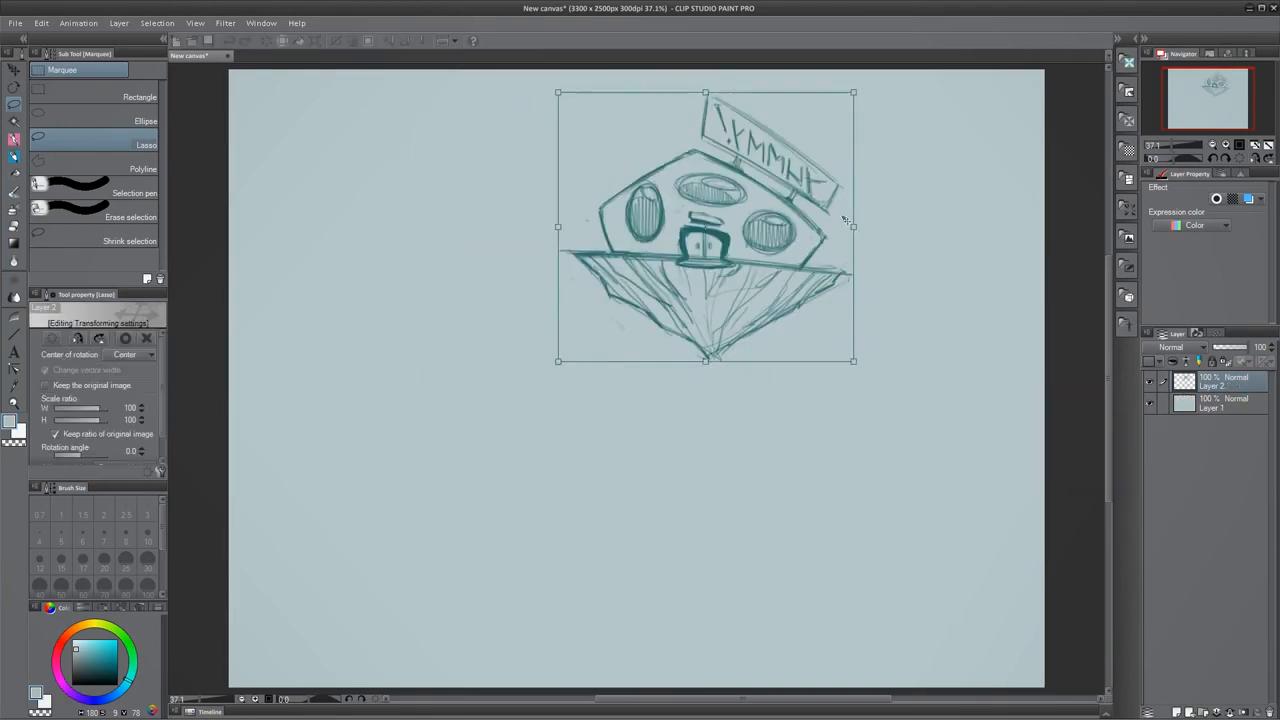
left_click_drag(885, 224, 928, 203)
key("Escape")
key("h")
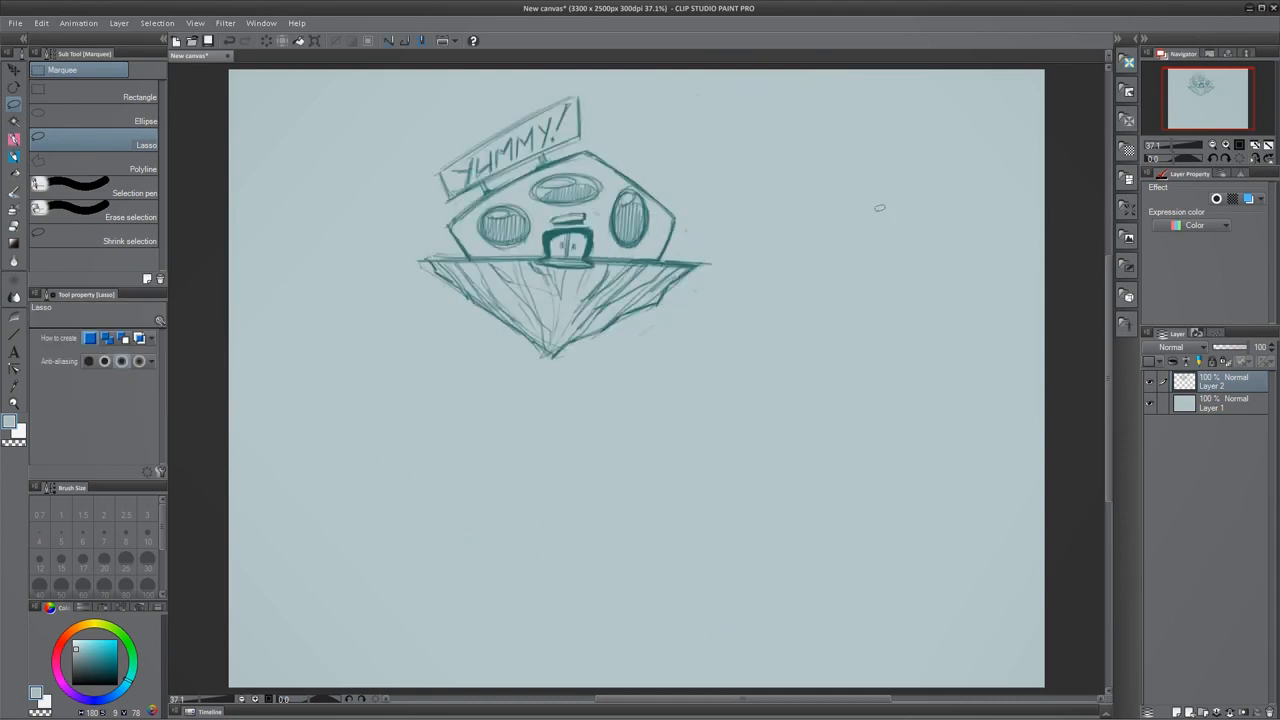
key("ctrl+t")
key("Escape")
key("h")
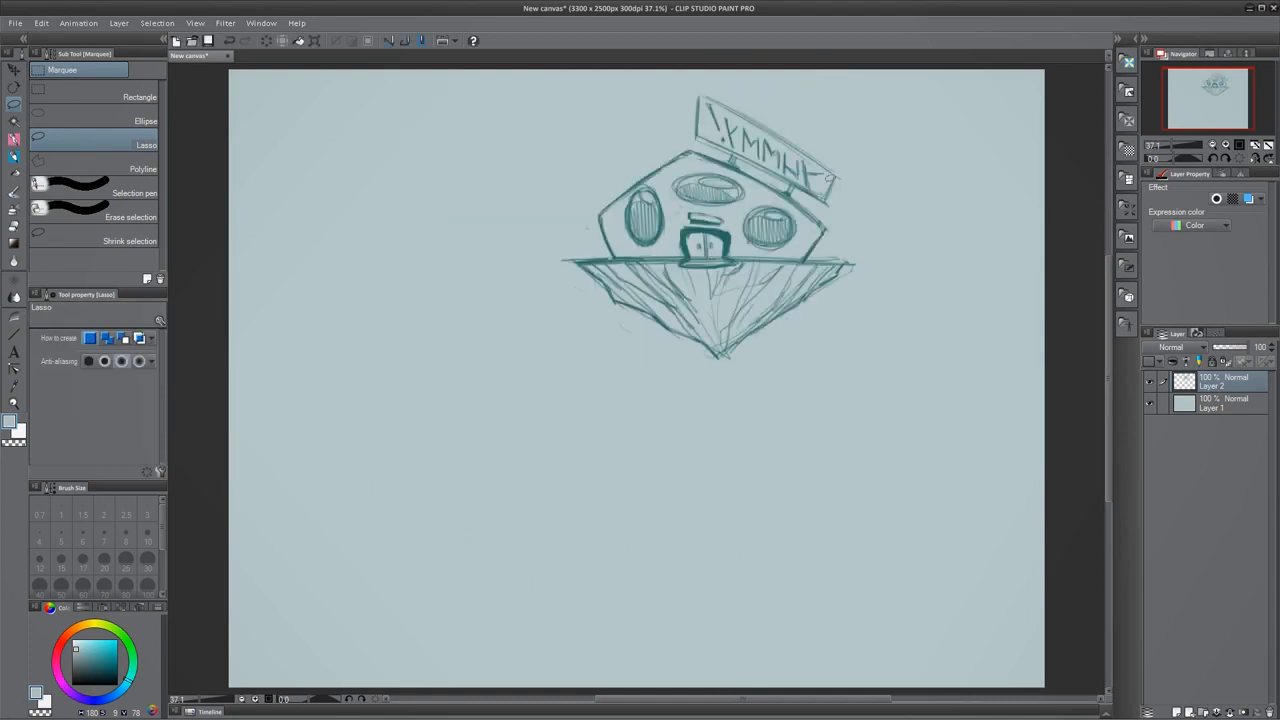
key("h")
key("ctrl+t")
key("Escape")
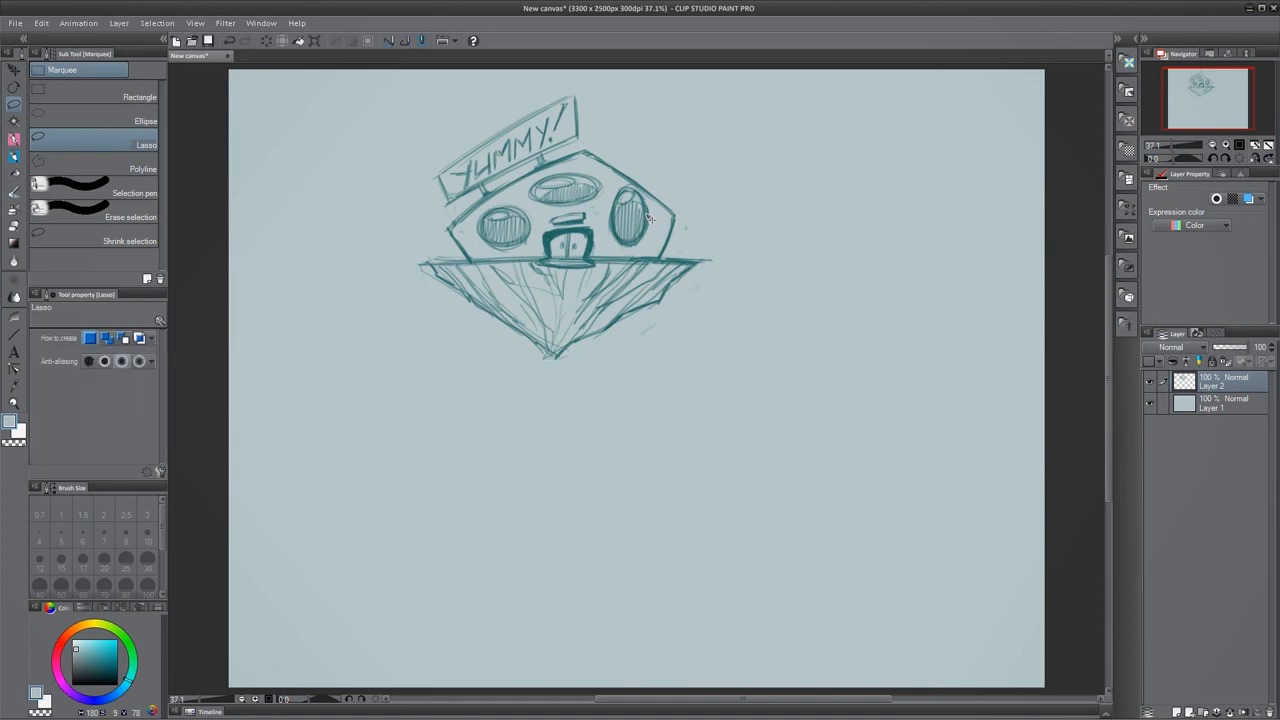
- Duplicate the levelled sketch onto a new layer and move the duplicate straight down below the original
key("ctrl+c")
key("ctrl+v")
key("ctrl+t")
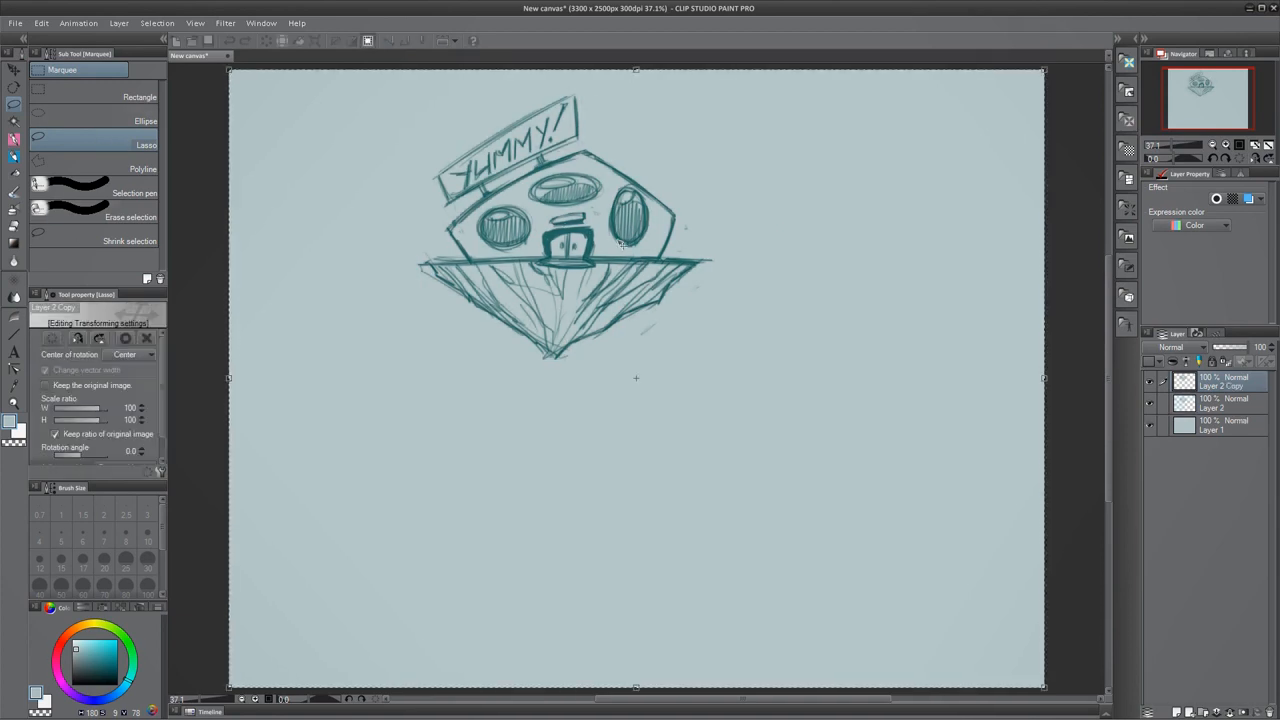
left_click_drag(643, 243, 643, 513)
key("Return")
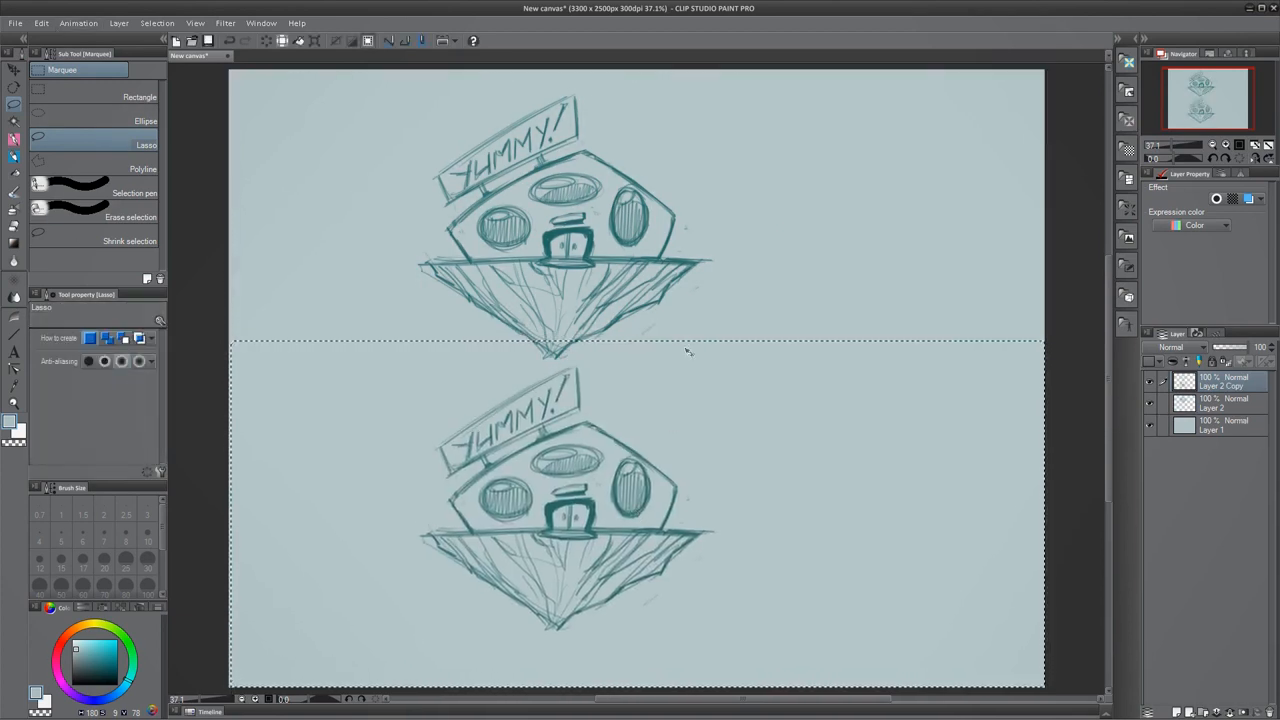
- Flip the lower building copy horizontally
left_click(41, 22)
mouse_move(124, 283)
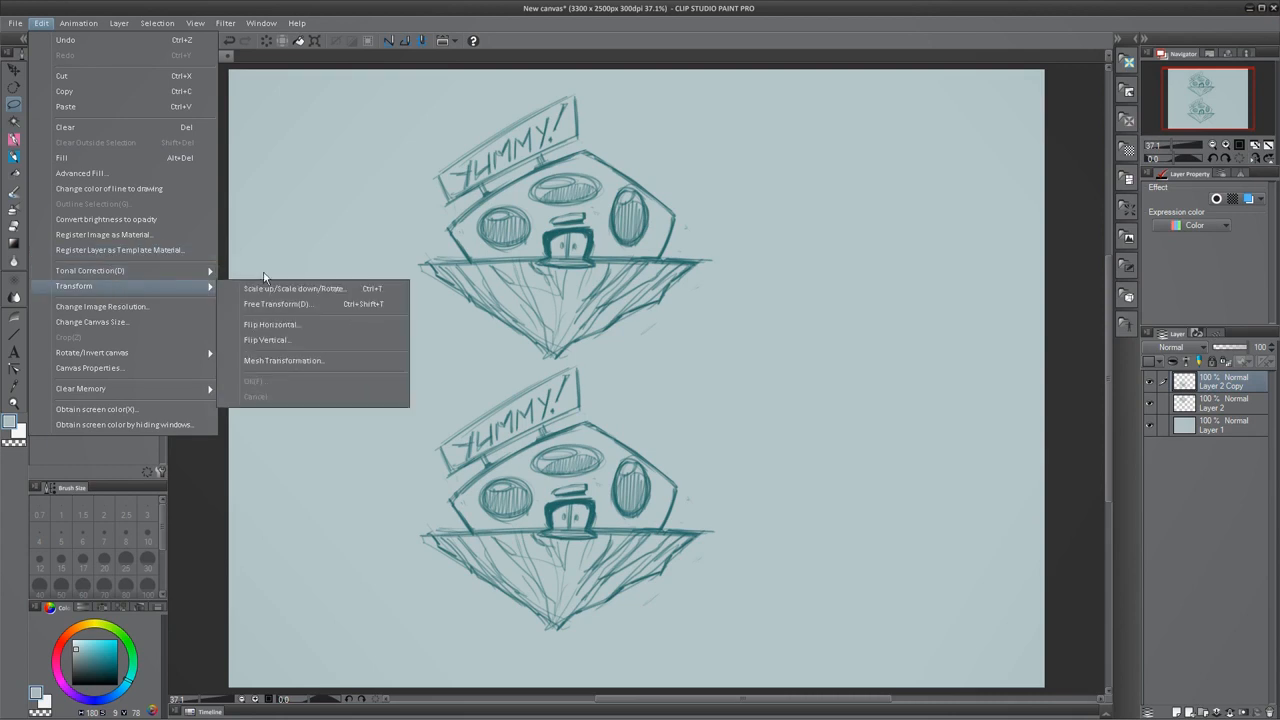
left_click(344, 329)
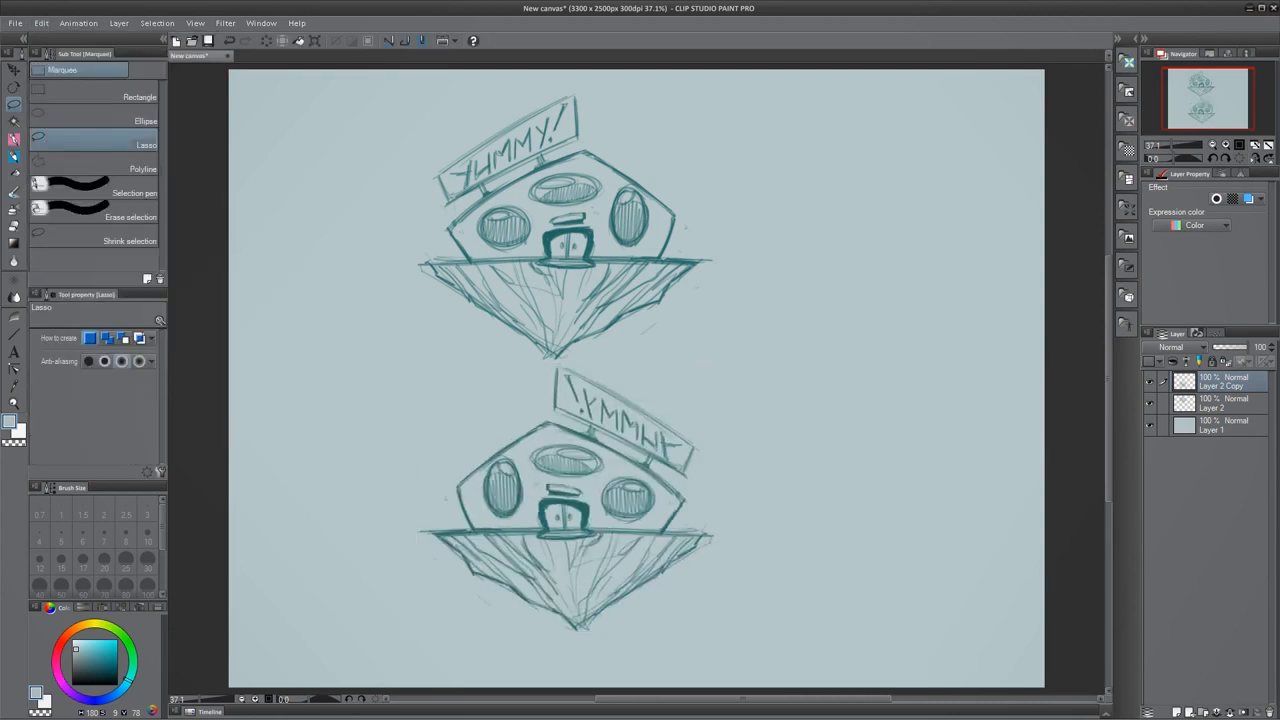
- Delete the lower copy's sign lettering, windows, door and rock facets, keeping only the outlines, and clear the selection
mouse_move(560, 372)
left_mouse_down()
mouse_move(636, 438)
mouse_move(686, 434)
mouse_move(559, 370)
left_mouse_up()
key("Delete")
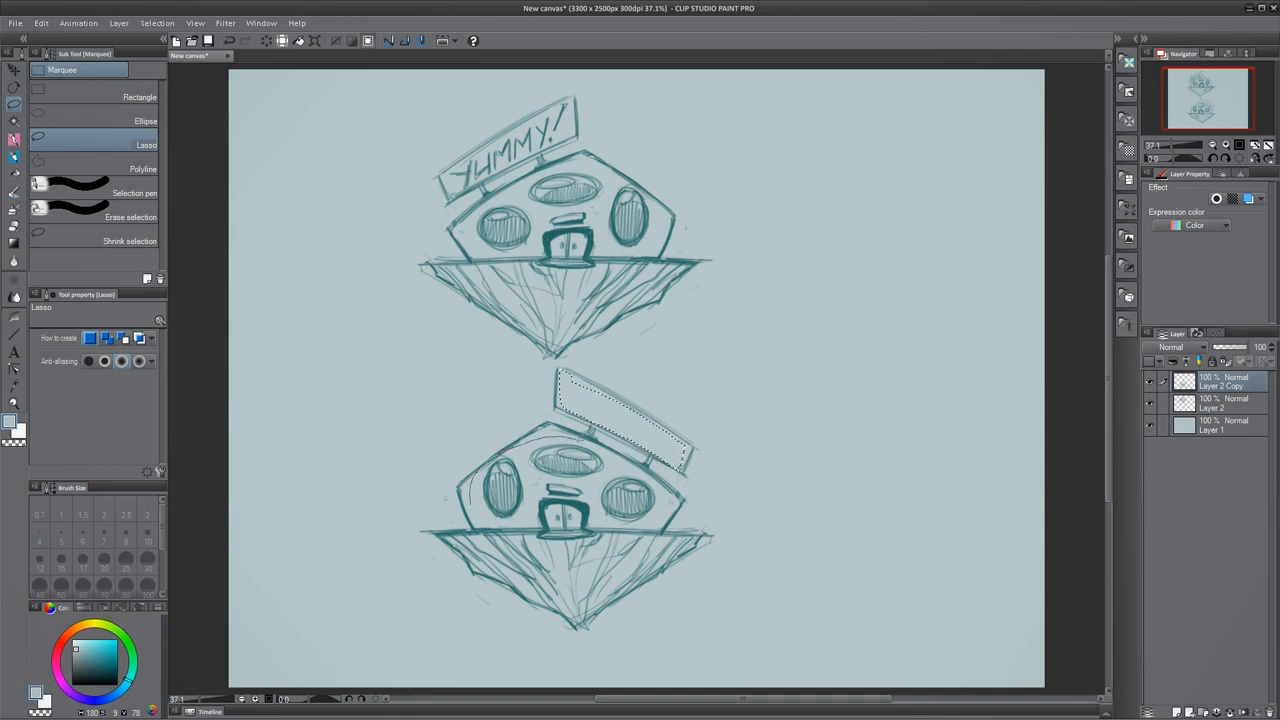
mouse_move(594, 531)
left_mouse_down()
mouse_move(592, 549)
mouse_move(700, 538)
mouse_move(590, 612)
mouse_move(445, 535)
mouse_move(548, 531)
left_mouse_up()
key("ctrl+d")
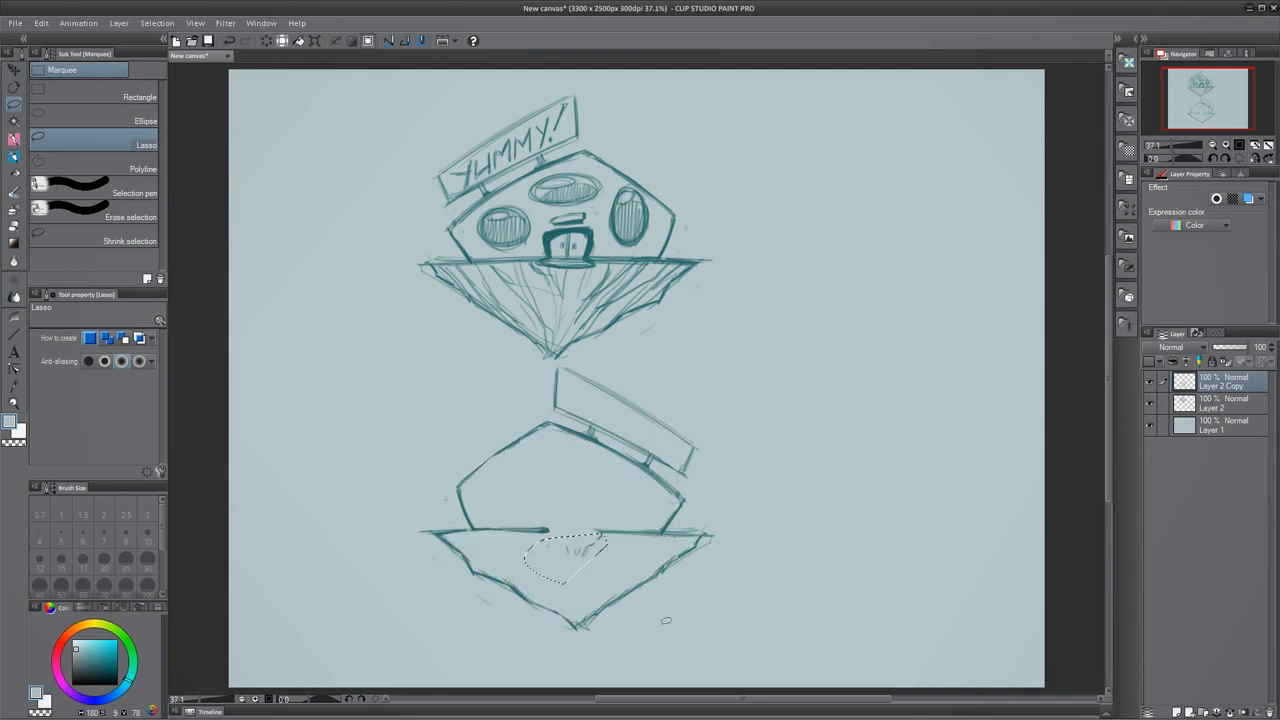
- Set the Sycra Pencil's colour to dark teal and redraw the missing middle of the lower building's ground line
key("p")
left_click(14, 157)
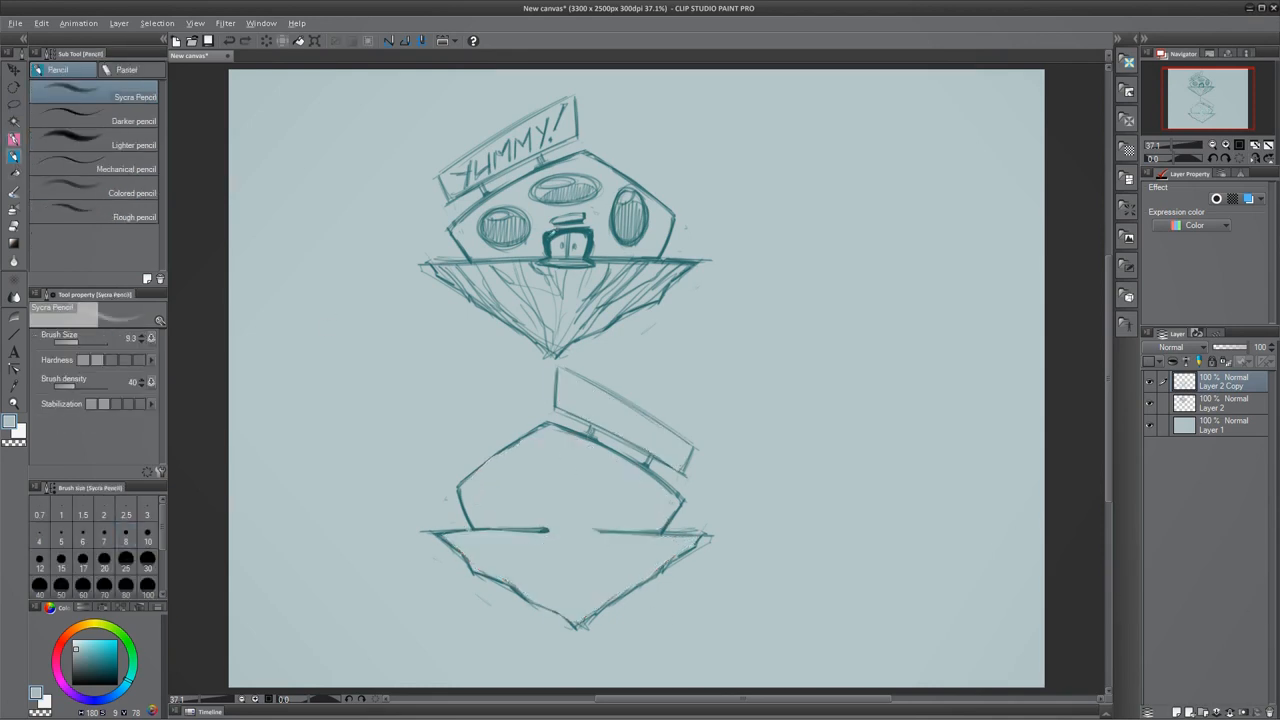
left_click(103, 671)
left_click_drag(559, 532, 640, 531)
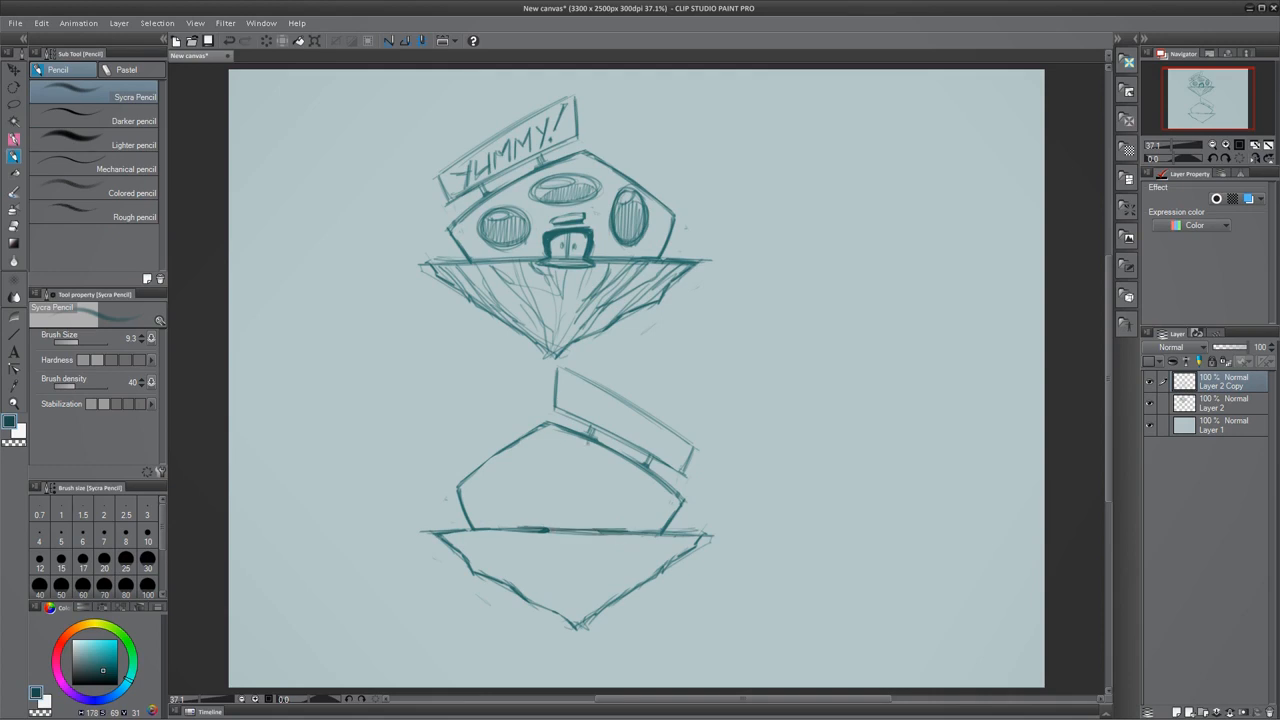
- Draw two dark angled support struts joining the lower building's blank sign to its roof
left_click_drag(586, 438, 598, 450)
mouse_move(595, 417)
left_mouse_down()
mouse_move(598, 459)
mouse_move(661, 491)
left_mouse_up()
left_click_drag(646, 437, 660, 489)
key("ctrl+z")
key("ctrl+z")
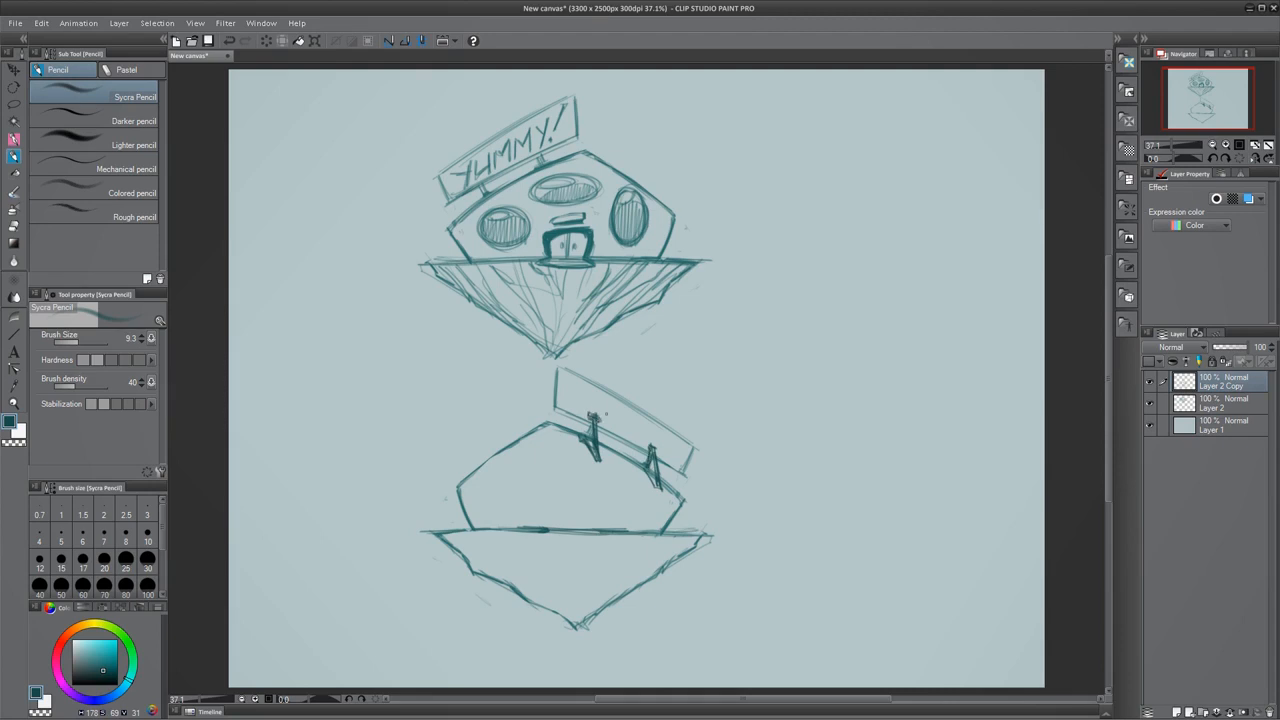
- Add a doubled frame line around the lower building's blank sign and around the YUMMY! sign
left_click_drag(596, 422, 677, 467)
left_click_drag(573, 379, 693, 448)
left_click_drag(560, 380, 558, 408)
left_click_drag(562, 376, 652, 421)
left_click_drag(441, 175, 449, 198)
left_click_drag(454, 191, 560, 141)
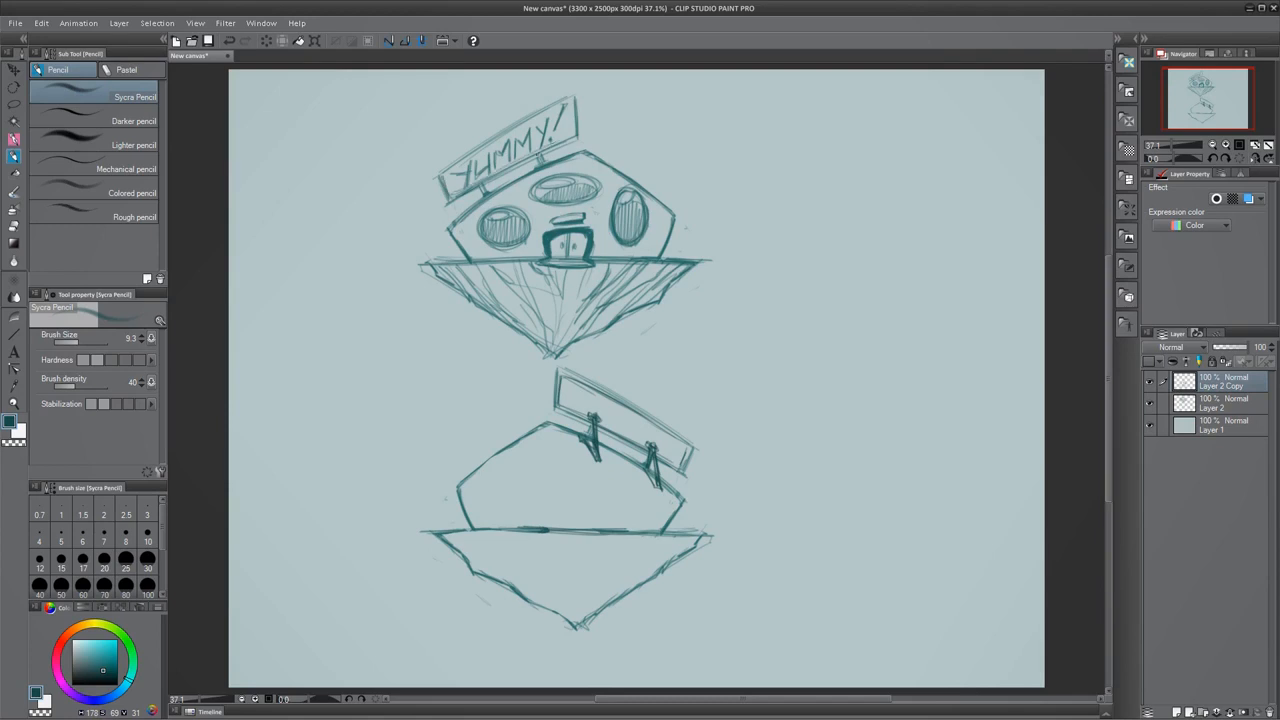
left_click_drag(484, 148, 580, 92)
- Sketch a small door, a low box and a wide arched opening along the lower building's ground line
left_click_drag(604, 524, 654, 520)
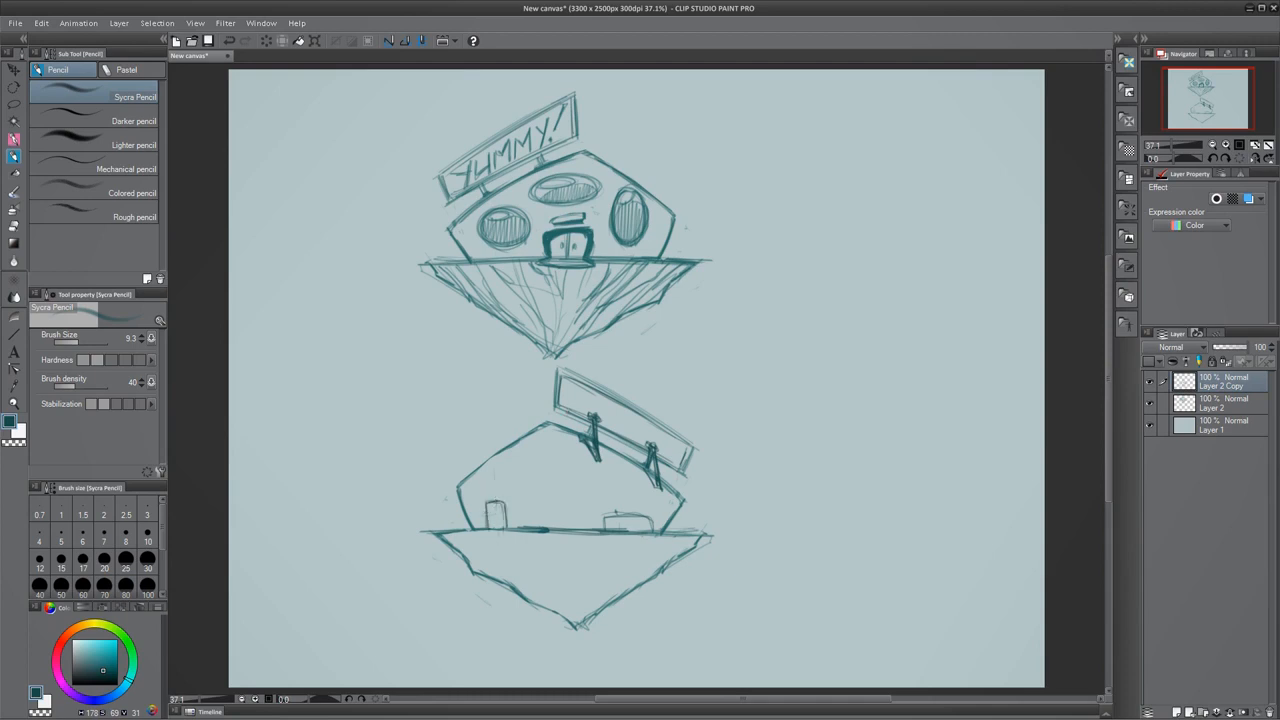
left_click_drag(610, 531, 653, 527)
left_click_drag(524, 472, 525, 529)
left_click_drag(497, 490, 587, 480)
left_click_drag(477, 523, 563, 476)
mouse_move(475, 530)
left_mouse_down()
mouse_move(603, 486)
mouse_move(655, 526)
left_mouse_up()
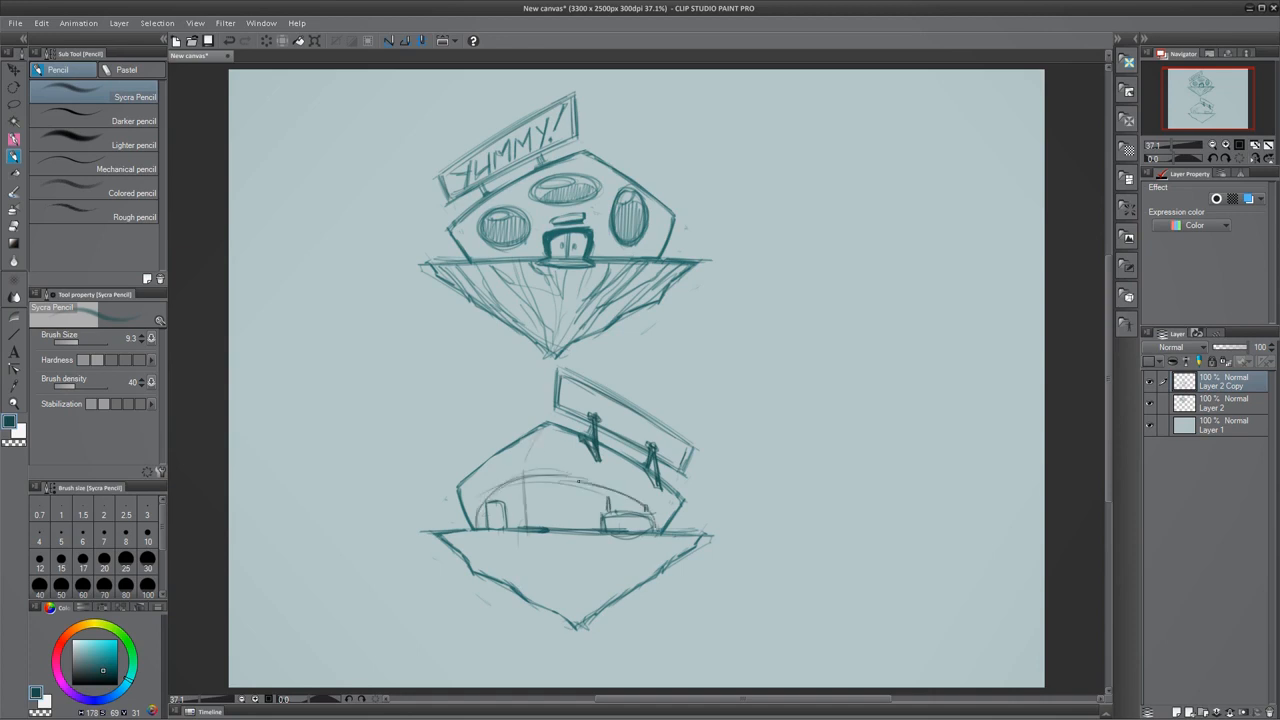
- Draw horizontal and vertical contour curves across the lower building's roof to give it a rounded dome form
mouse_move(497, 490)
left_mouse_down()
mouse_move(591, 482)
mouse_move(538, 472)
mouse_move(596, 452)
left_mouse_up()
left_click_drag(600, 462, 652, 480)
left_click_drag(456, 480, 592, 446)
left_click_drag(600, 456, 648, 478)
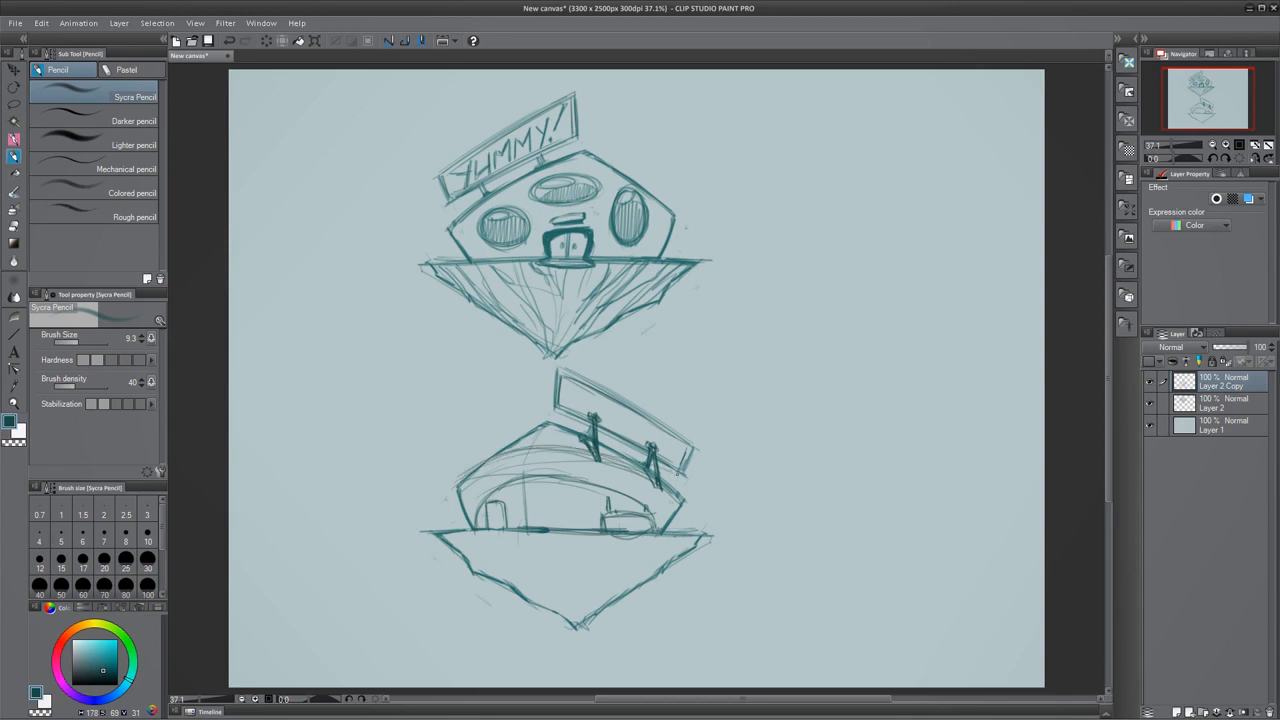
mouse_move(568, 444)
left_mouse_down()
mouse_move(656, 484)
mouse_move(484, 496)
left_mouse_up()
mouse_move(546, 422)
left_mouse_down()
mouse_move(522, 516)
mouse_move(584, 480)
left_mouse_up()
mouse_move(608, 448)
left_mouse_down()
mouse_move(636, 504)
mouse_move(668, 520)
mouse_move(654, 534)
left_mouse_up()
- Draw the main facet and ridge lines on the rock beneath the lower building, converging at its bottom tip
left_click_drag(502, 546, 590, 574)
mouse_move(566, 580)
left_mouse_down()
mouse_move(636, 558)
mouse_move(612, 594)
left_mouse_up()
left_click_drag(628, 572, 582, 626)
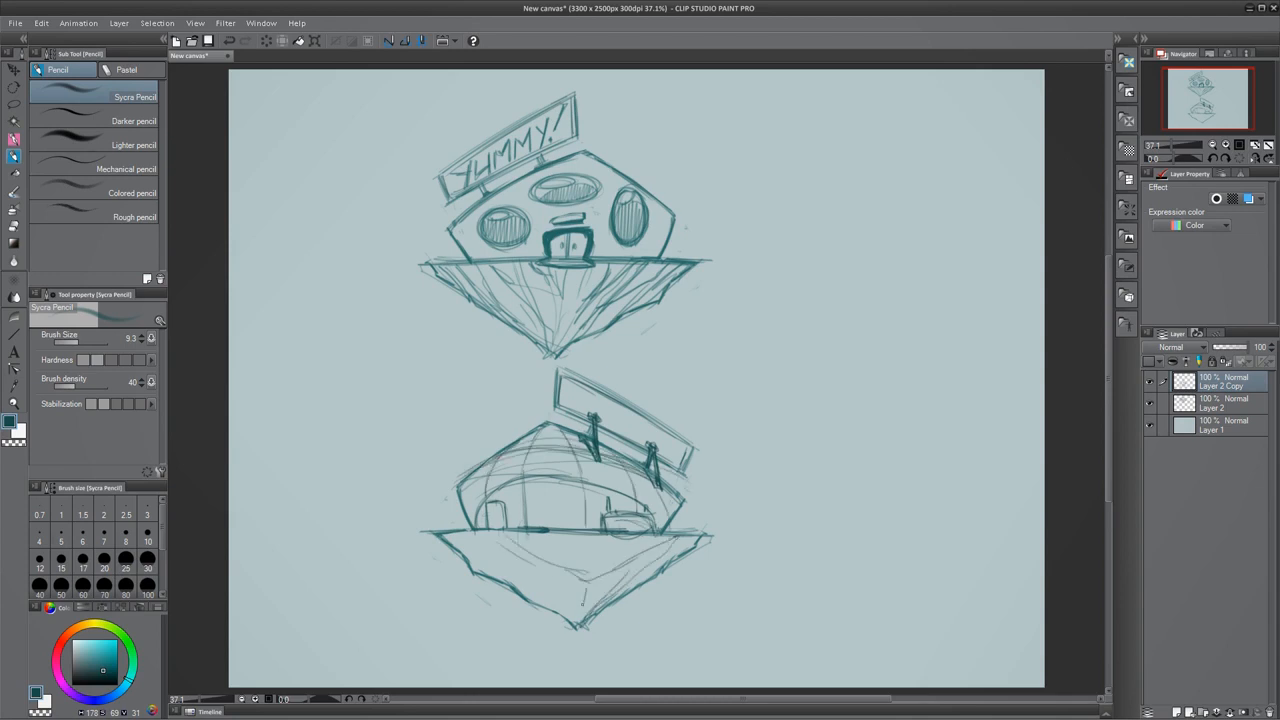
left_click_drag(680, 538, 580, 622)
left_click_drag(686, 540, 630, 576)
left_click_drag(568, 540, 580, 590)
mouse_move(592, 546)
left_mouse_down()
mouse_move(640, 576)
mouse_move(580, 614)
left_mouse_up()
mouse_move(490, 530)
left_mouse_down()
mouse_move(570, 624)
mouse_move(512, 592)
left_mouse_up()
left_click_drag(464, 534, 548, 616)
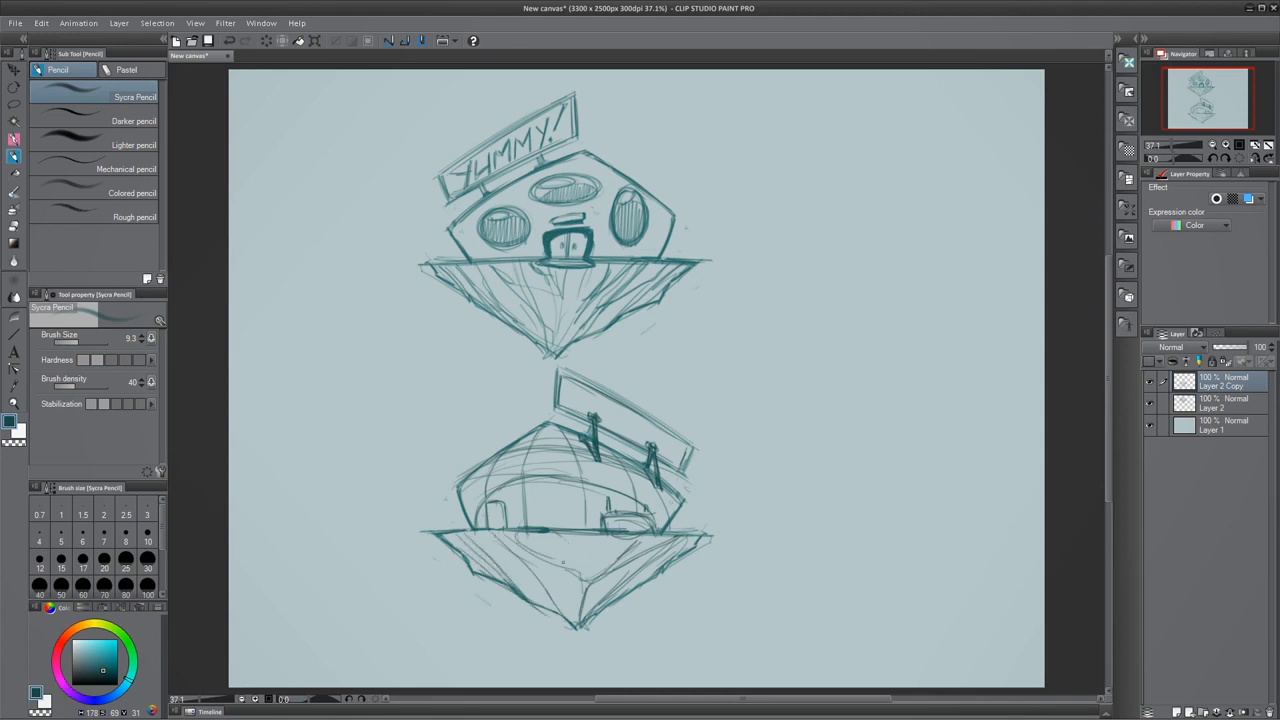
- Add a recessed ledge and short facet lines just below the lower rock's ground line
left_click_drag(490, 530, 592, 574)
left_click_drag(650, 538, 590, 588)
mouse_move(528, 556)
left_mouse_down()
mouse_move(640, 536)
mouse_move(648, 556)
left_mouse_up()
left_click_drag(664, 536, 640, 544)
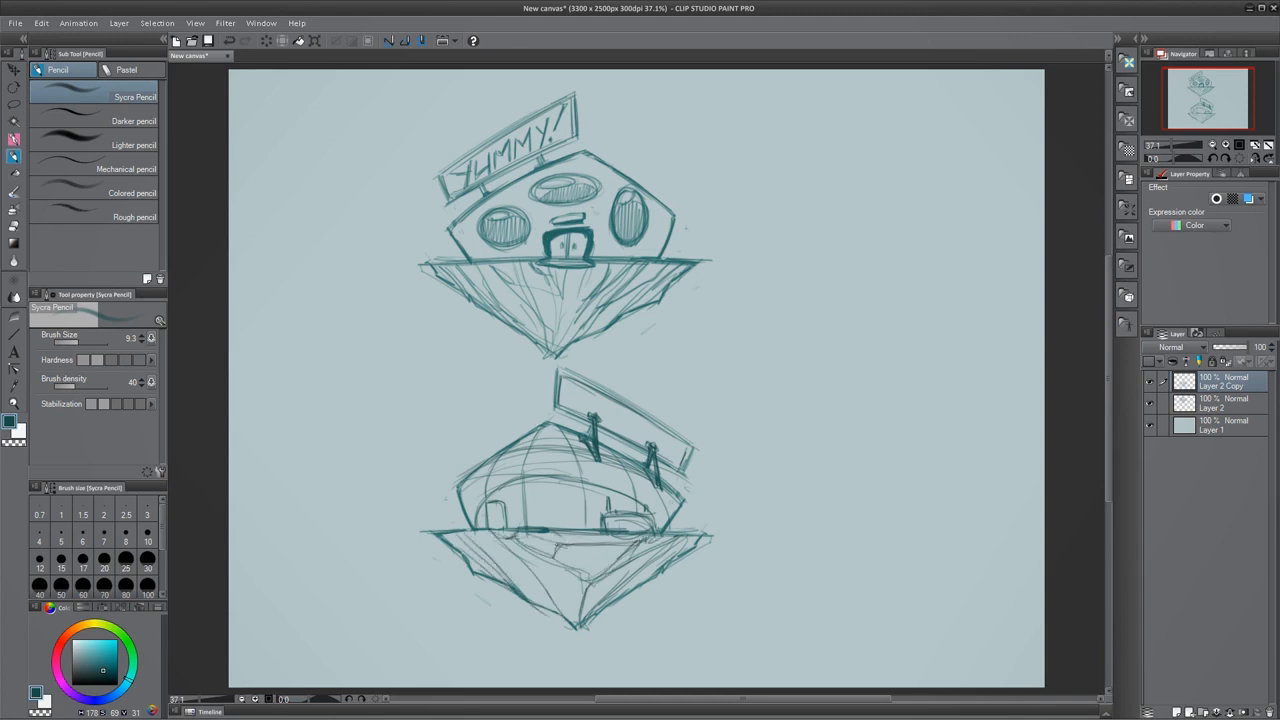
left_click_drag(510, 532, 558, 555)
left_click_drag(482, 530, 511, 535)
left_click_drag(682, 541, 649, 557)
left_click_drag(667, 541, 645, 549)
- Move the lower building slightly down and to the left, and merge its layer into Layer 2
left_click(14, 104)
mouse_move(590, 362)
left_mouse_down()
mouse_move(766, 529)
mouse_move(594, 362)
left_mouse_up()
key("k")
left_click_drag(637, 551, 624, 569)
key("ctrl+d")
key("ctrl+e")
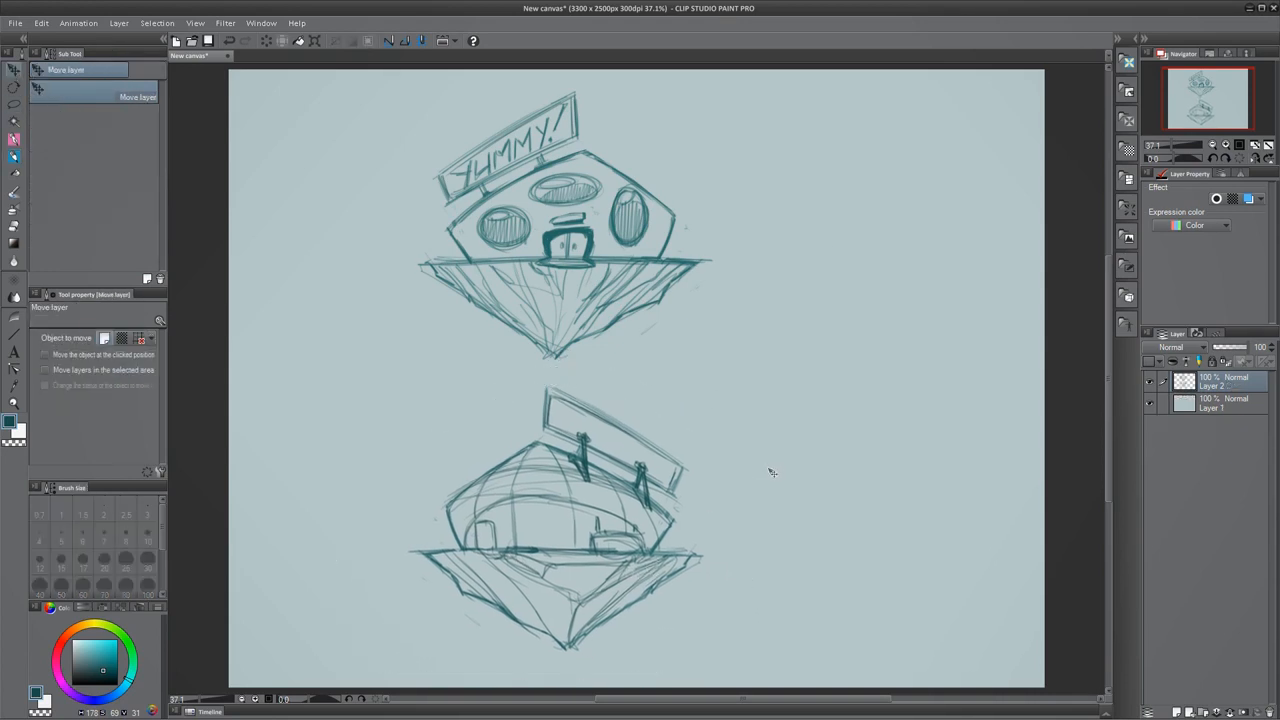
- Start a top-down view beside the two buildings with an upright almond-shaped rock outline and a vertical centre line, using the Sycra Pencil
left_click(13, 158)
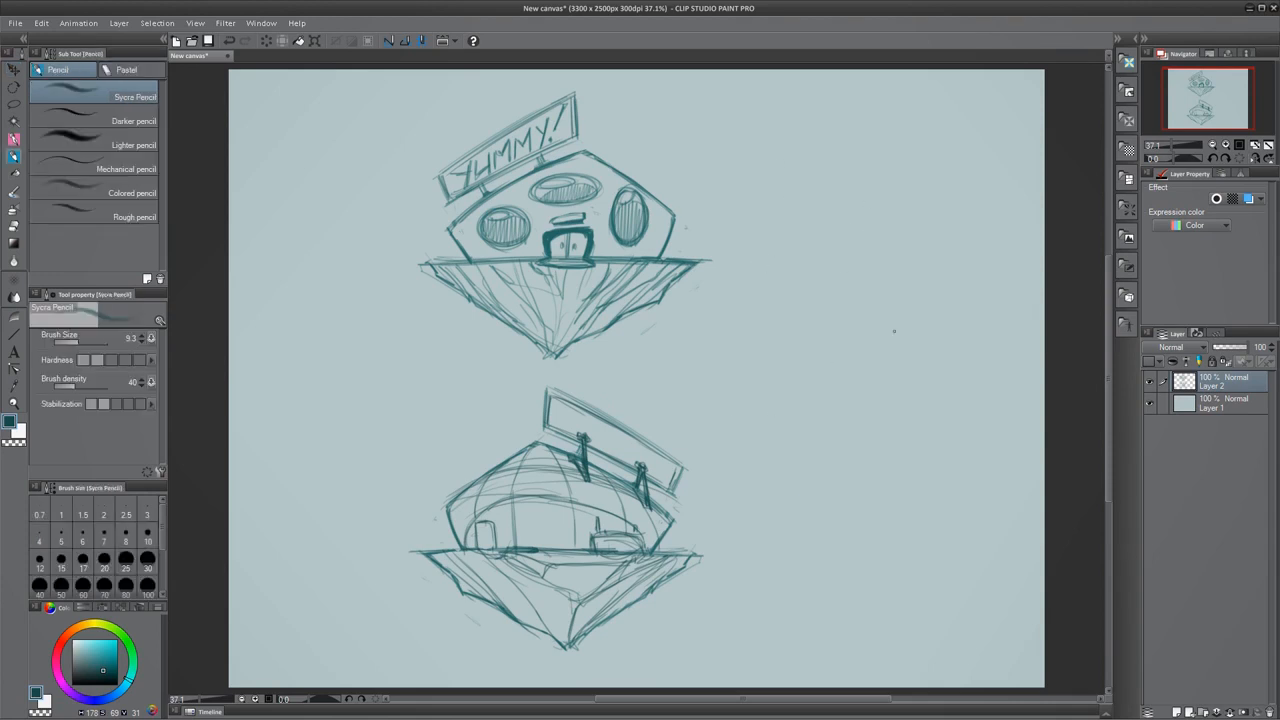
mouse_move(852, 292)
left_mouse_down()
mouse_move(800, 436)
mouse_move(790, 300)
mouse_move(860, 300)
mouse_move(760, 350)
mouse_move(812, 448)
mouse_move(760, 360)
mouse_move(840, 268)
mouse_move(882, 418)
mouse_move(809, 456)
mouse_move(778, 344)
mouse_move(870, 365)
mouse_move(848, 272)
mouse_move(838, 462)
left_mouse_up()
left_click_drag(844, 305, 848, 426)
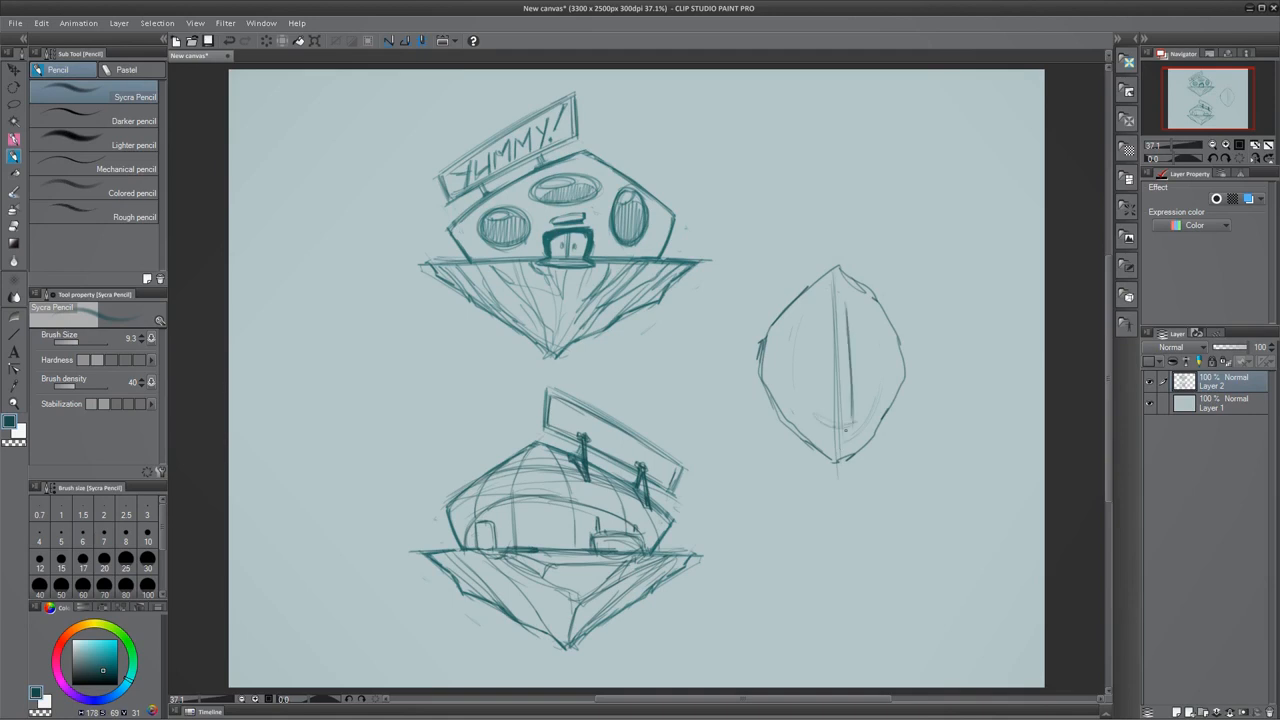
- Draw the building's curved footprint inside the top-down rock outline, with small blocks along its back edge
left_click_drag(810, 293, 838, 290)
mouse_move(840, 291)
left_mouse_down()
mouse_move(859, 420)
mouse_move(842, 438)
left_mouse_up()
mouse_move(842, 294)
left_mouse_down()
mouse_move(858, 412)
mouse_move(852, 352)
mouse_move(850, 422)
mouse_move(835, 443)
left_mouse_up()
left_click_drag(807, 301, 775, 344)
mouse_move(778, 324)
left_mouse_down()
mouse_move(783, 402)
mouse_move(770, 414)
mouse_move(784, 414)
left_mouse_up()
left_click_drag(780, 330, 777, 353)
mouse_move(816, 293)
left_mouse_down()
mouse_move(787, 319)
mouse_move(789, 405)
left_mouse_up()
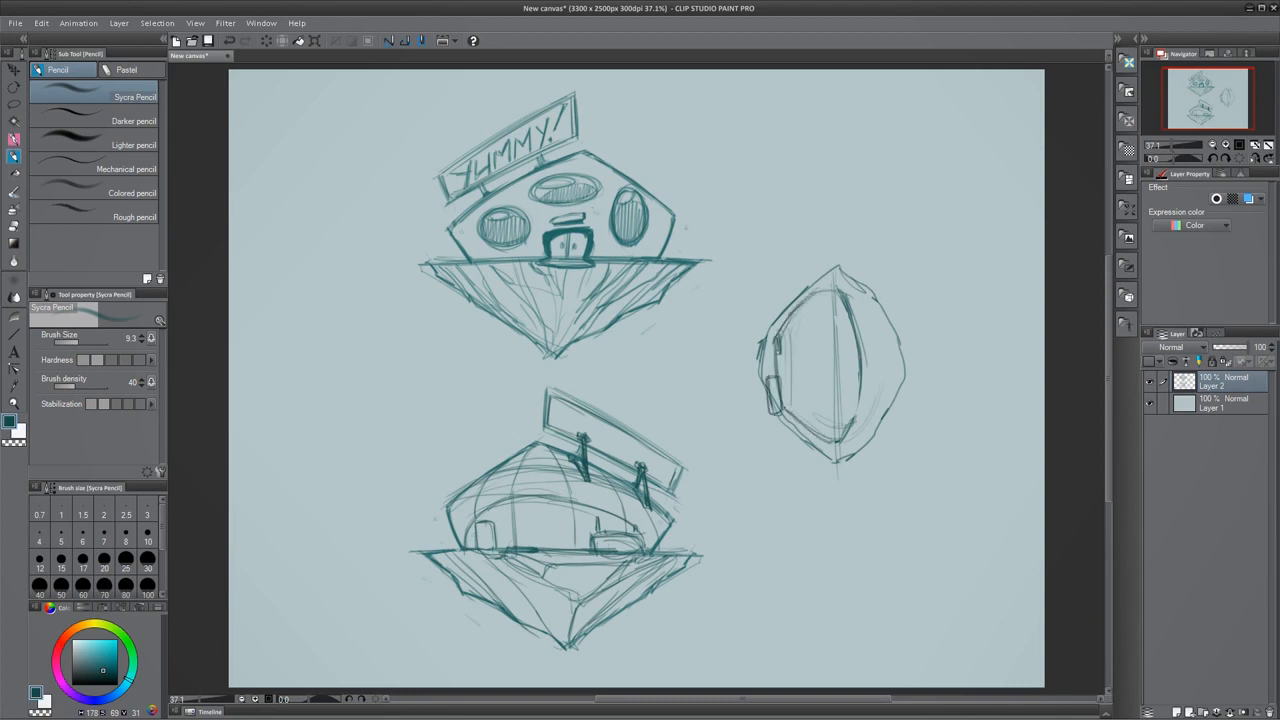
- Add curved contour lines over the top-down building's dome and dark windows along its front edge
left_click_drag(786, 331, 788, 404)
left_click_drag(804, 305, 814, 422)
left_click_drag(780, 380, 826, 412)
mouse_move(828, 326)
left_mouse_down()
mouse_move(778, 362)
mouse_move(864, 360)
left_mouse_up()
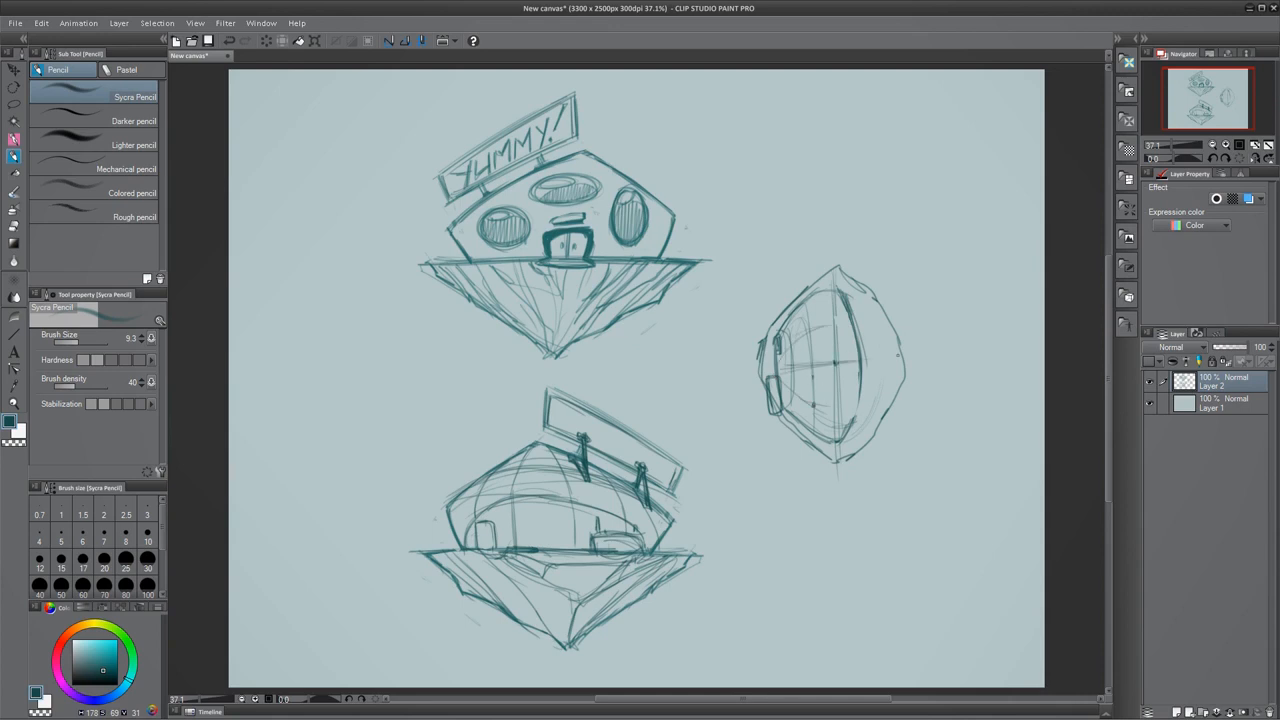
mouse_move(780, 370)
left_mouse_down()
mouse_move(834, 349)
mouse_move(842, 364)
mouse_move(808, 365)
mouse_move(848, 380)
left_mouse_up()
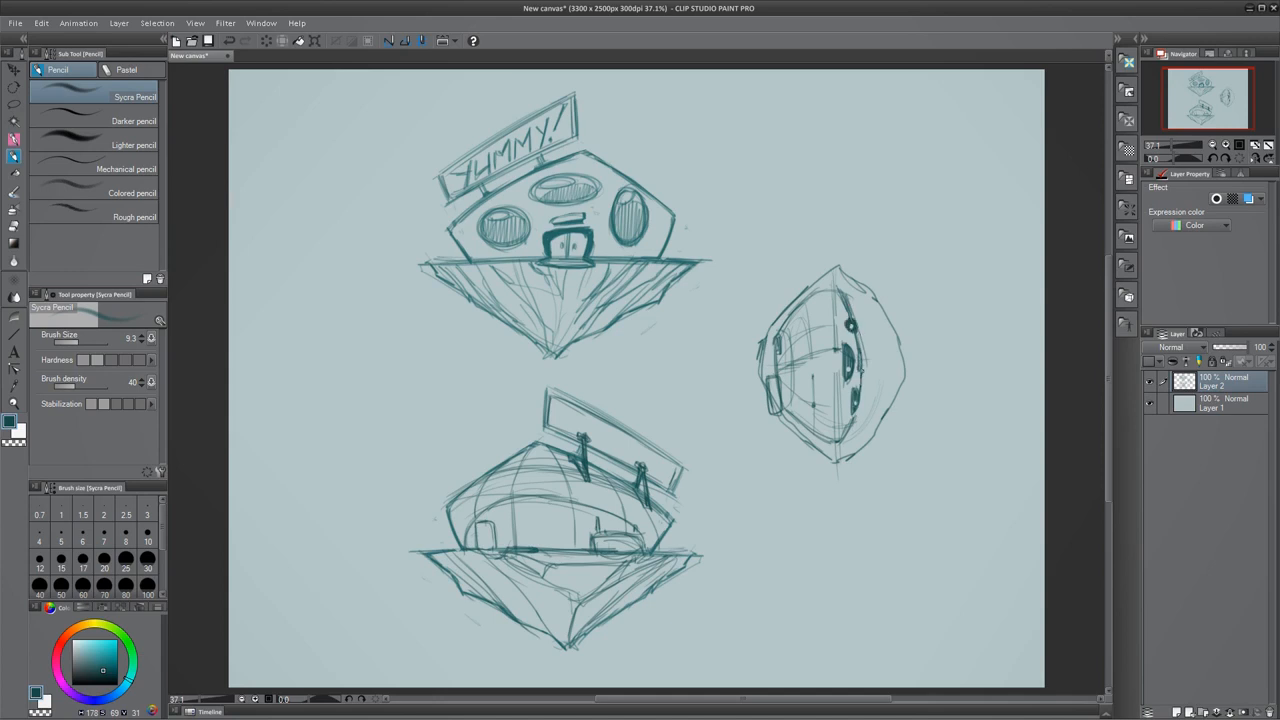
- Draw a rectangular walkway projecting from the top-down building's front and a thick sign bar with two supports on its dome
left_click_drag(870, 352, 870, 378)
mouse_move(868, 352)
left_mouse_down()
mouse_move(898, 352)
mouse_move(906, 378)
left_mouse_up()
left_click_drag(864, 353, 902, 353)
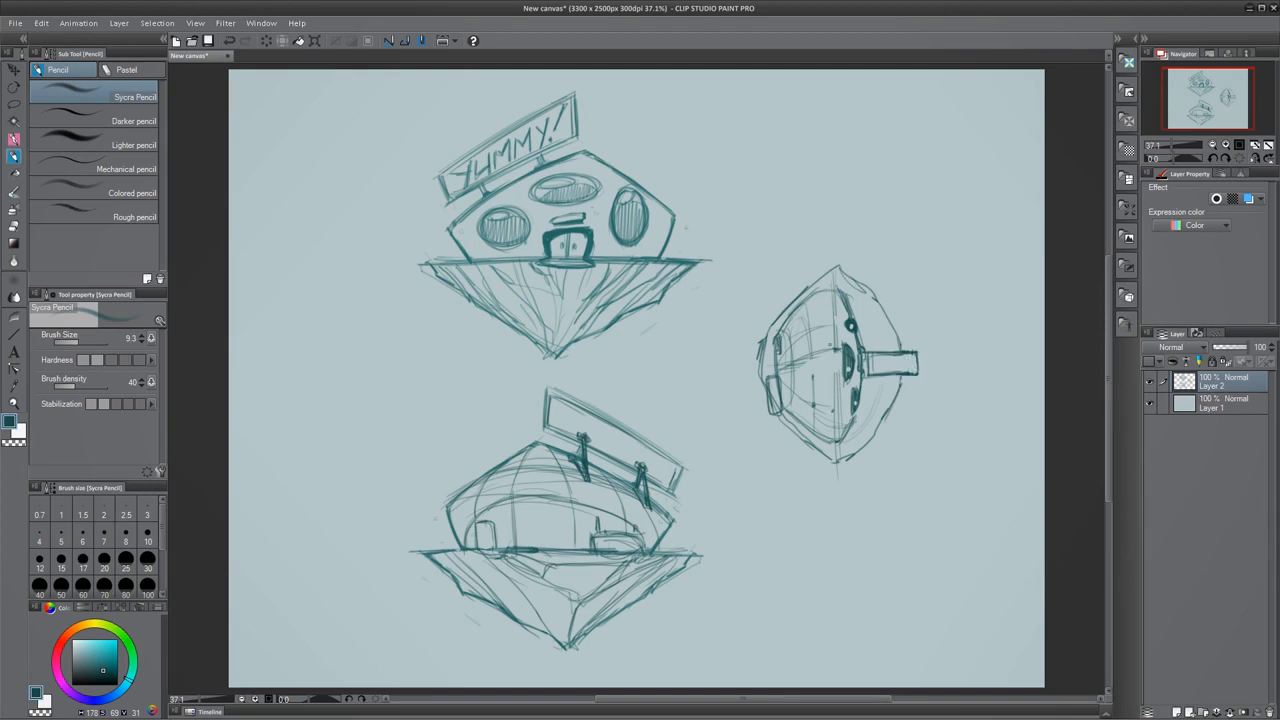
mouse_move(832, 348)
left_mouse_down()
mouse_move(830, 432)
mouse_move(832, 410)
left_mouse_up()
key("ctrl+z")
key("ctrl+z")
key("ctrl+z")
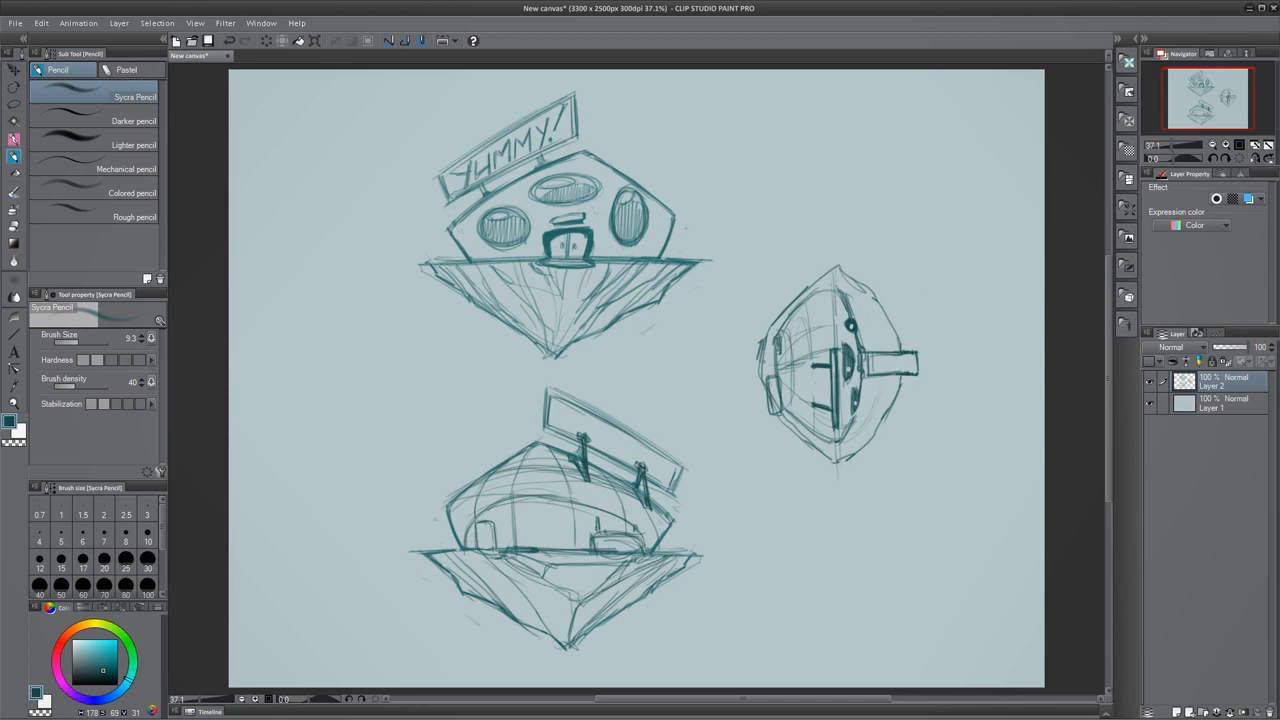
- Darken the top-down rock's outline and add detail to the small structures at the back of the building
mouse_move(763, 389)
left_mouse_down()
mouse_move(808, 284)
mouse_move(871, 291)
left_mouse_up()
left_click_drag(776, 380, 784, 410)
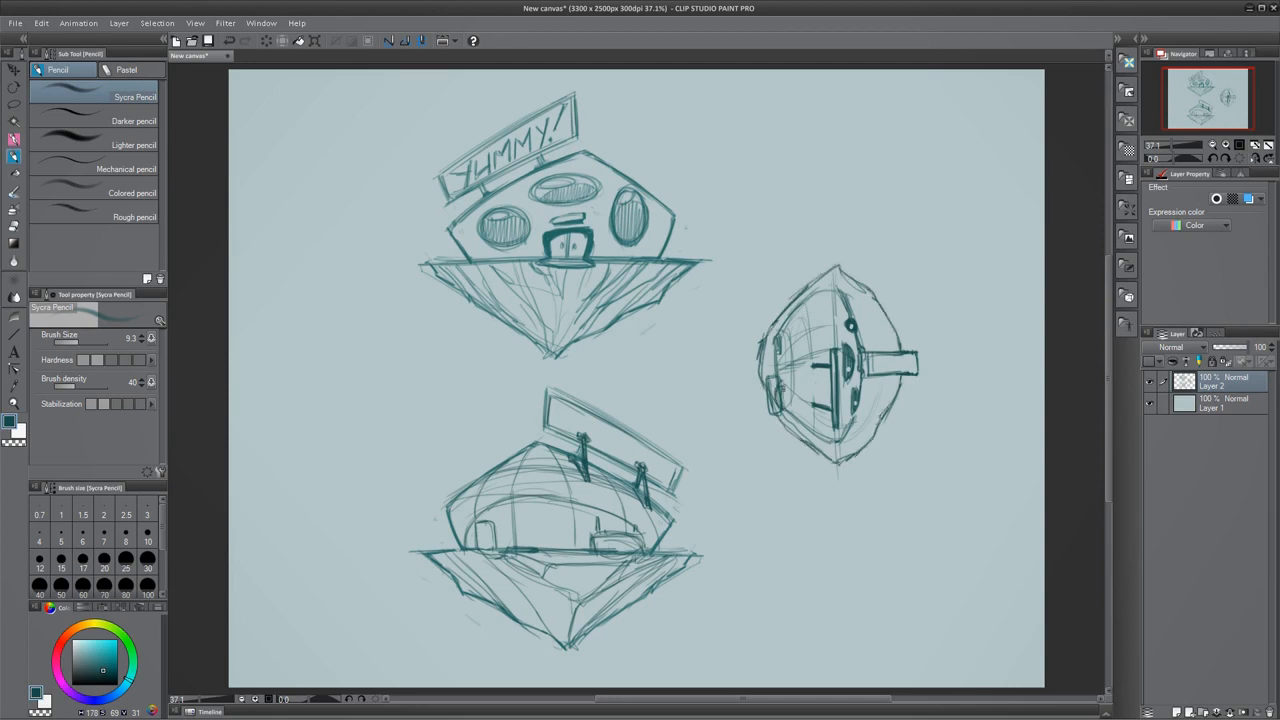
left_click_drag(598, 532, 636, 532)
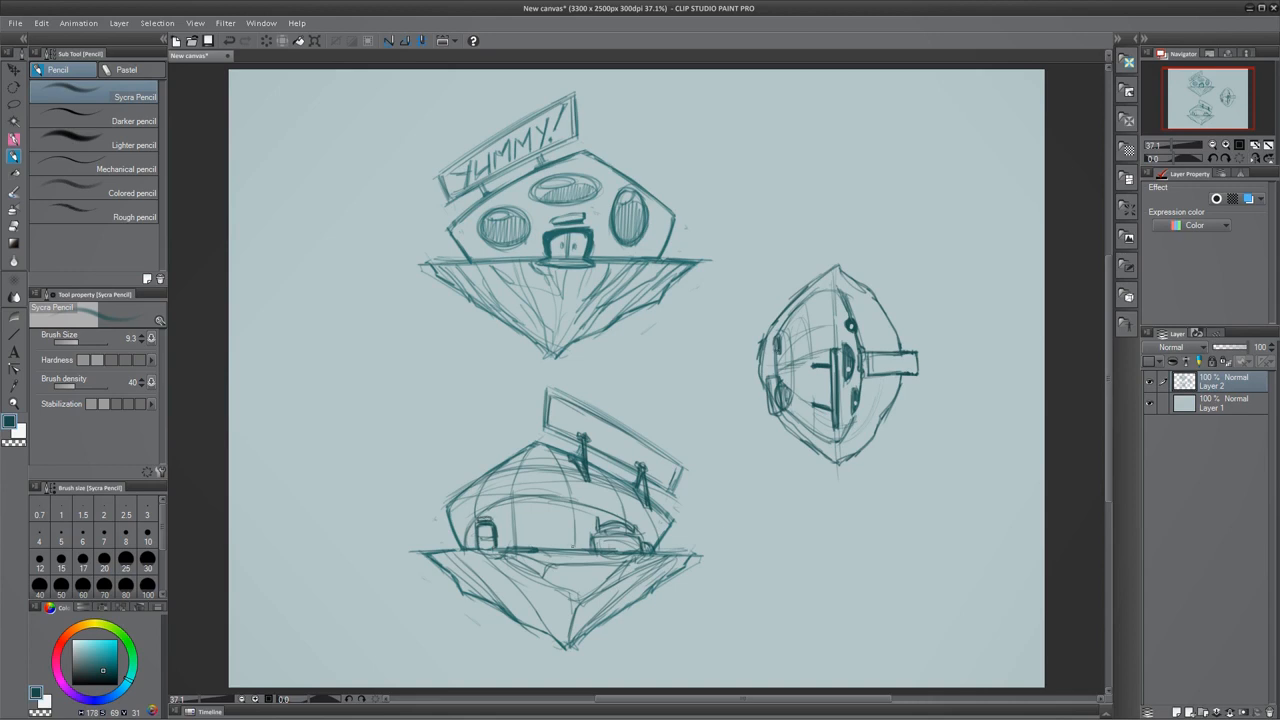
- Draw two round shapes on the lower building's ground line, between the door and the low box
mouse_move(542, 546)
left_mouse_down()
mouse_move(571, 546)
mouse_move(514, 546)
mouse_move(518, 529)
left_mouse_up()
key("ctrl+z")
key("ctrl+z")
mouse_move(582, 528)
left_mouse_down()
mouse_move(584, 549)
mouse_move(575, 530)
left_mouse_up()
mouse_move(515, 532)
left_mouse_down()
mouse_move(516, 546)
mouse_move(517, 530)
left_mouse_up()
key("ctrl+z")
key("ctrl+z")
- Draw two short stubs projecting from the top-down rock's back edge and a curved opening arc on the dome
left_click_drag(803, 299, 783, 329)
left_click_drag(780, 331, 765, 317)
key("ctrl+z")
key("ctrl+z")
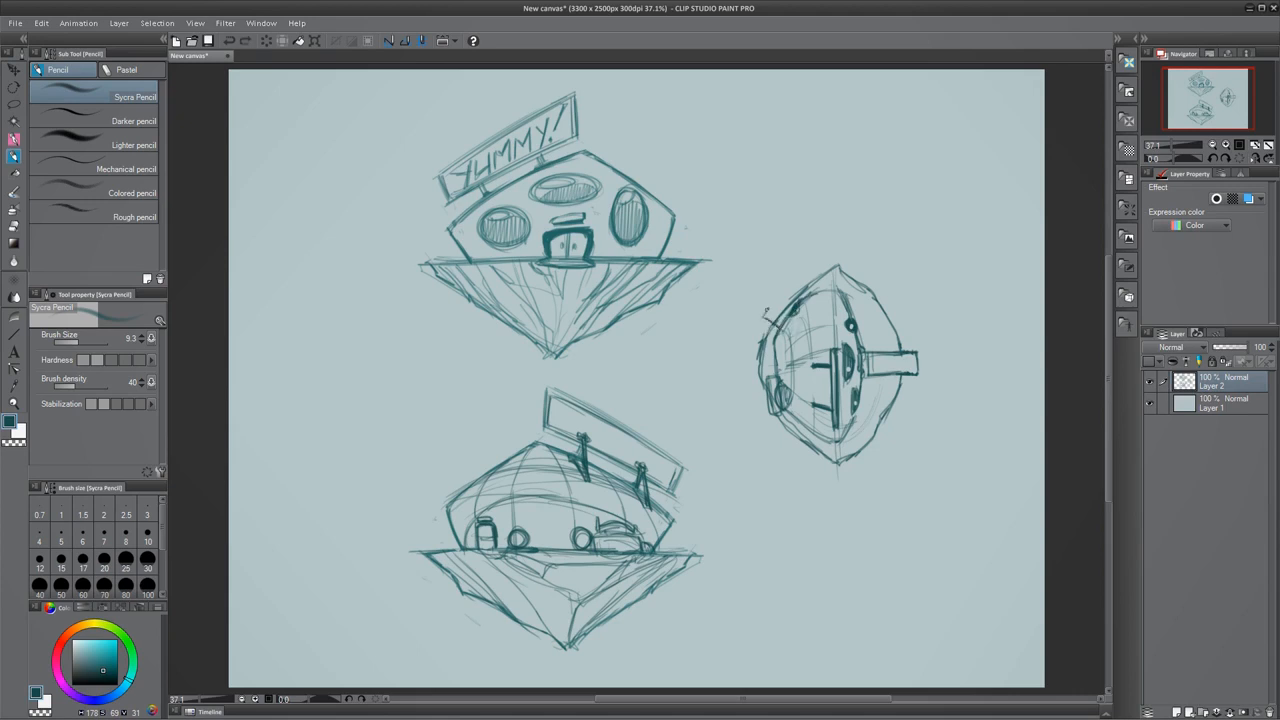
mouse_move(780, 373)
left_mouse_down()
mouse_move(754, 385)
mouse_move(803, 433)
left_mouse_up()
key("ctrl+z")
key("ctrl+z")
key("ctrl+z")
left_click_drag(785, 389, 820, 442)
mouse_move(783, 356)
left_mouse_down()
mouse_move(778, 385)
mouse_move(756, 382)
left_mouse_up()
left_click_drag(775, 325, 784, 313)
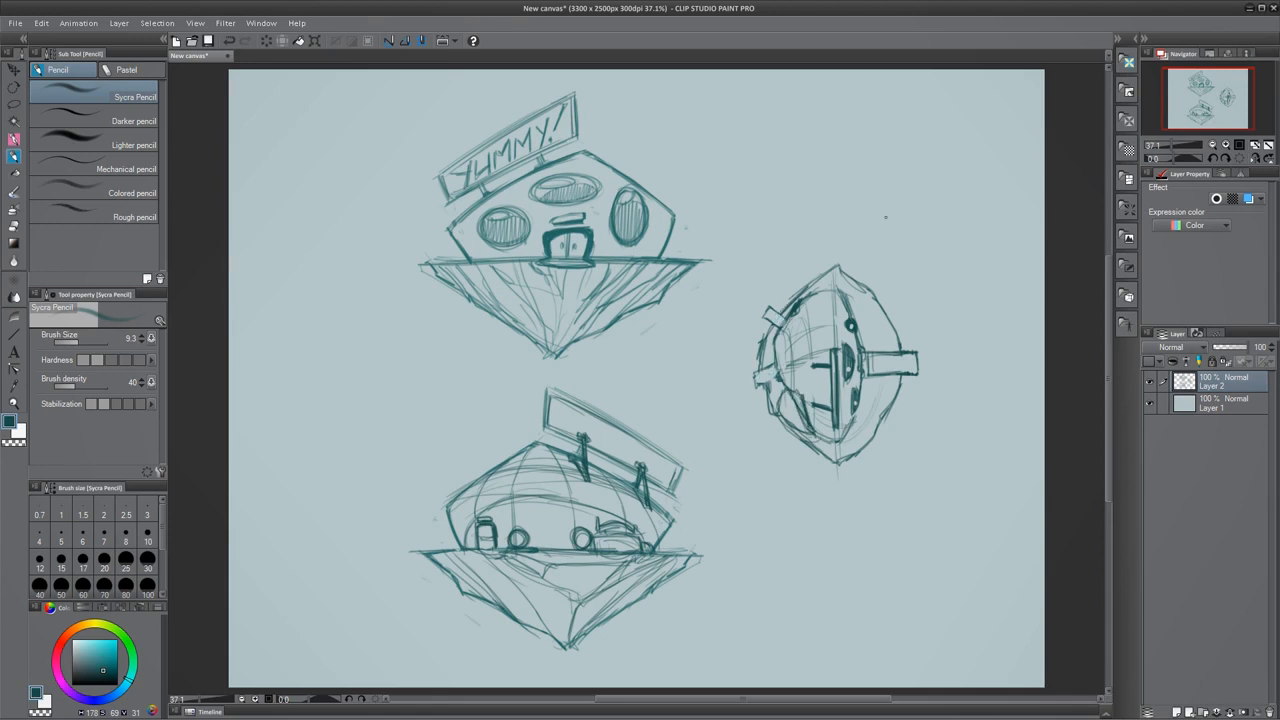
- Letter the labels FRONT, BACK and TOP beneath the matching views
left_click_drag(581, 350, 582, 364)
left_click_drag(588, 352, 597, 362)
left_click_drag(602, 355, 614, 356)
left_click_drag(684, 433, 731, 301)
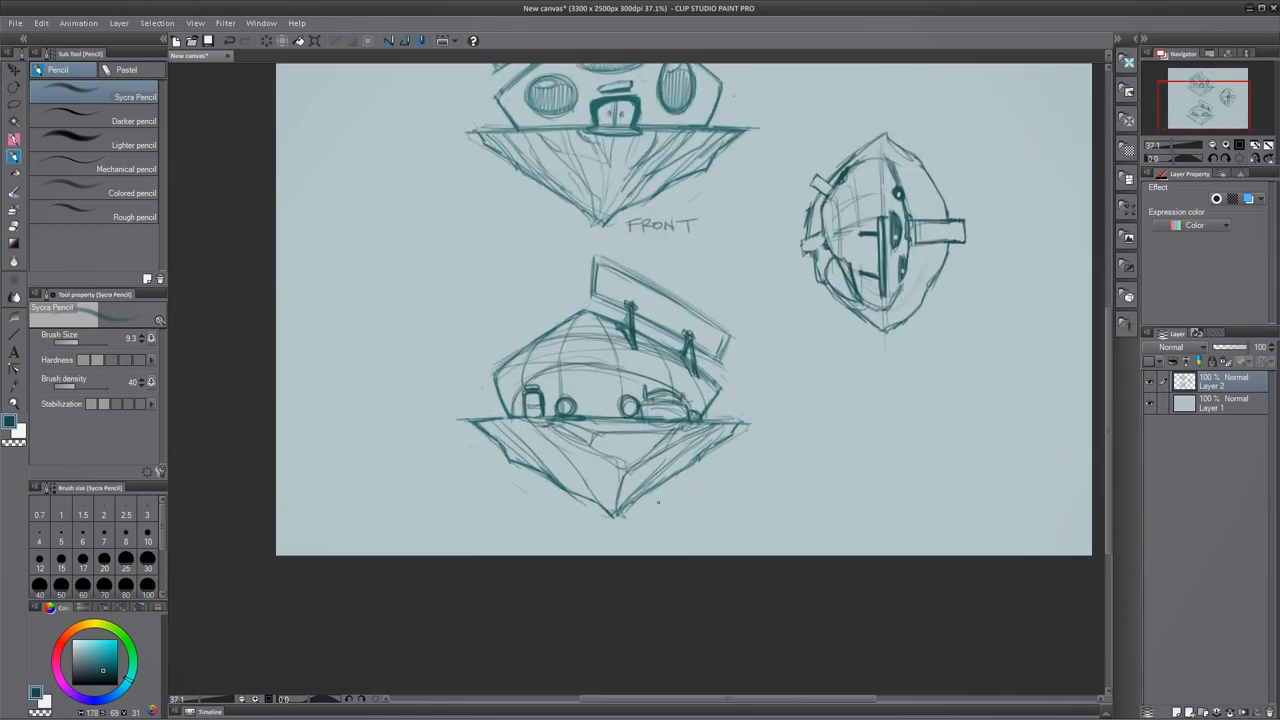
left_click_drag(658, 500, 657, 514)
left_click_drag(656, 500, 657, 514)
left_click_drag(671, 513, 683, 513)
left_click_drag(693, 502, 693, 510)
left_click_drag(938, 323, 937, 334)
left_click_drag(950, 325, 951, 325)
left_click_drag(959, 324, 958, 335)
left_click_drag(957, 322, 960, 328)
left_click_drag(827, 141, 811, 266)
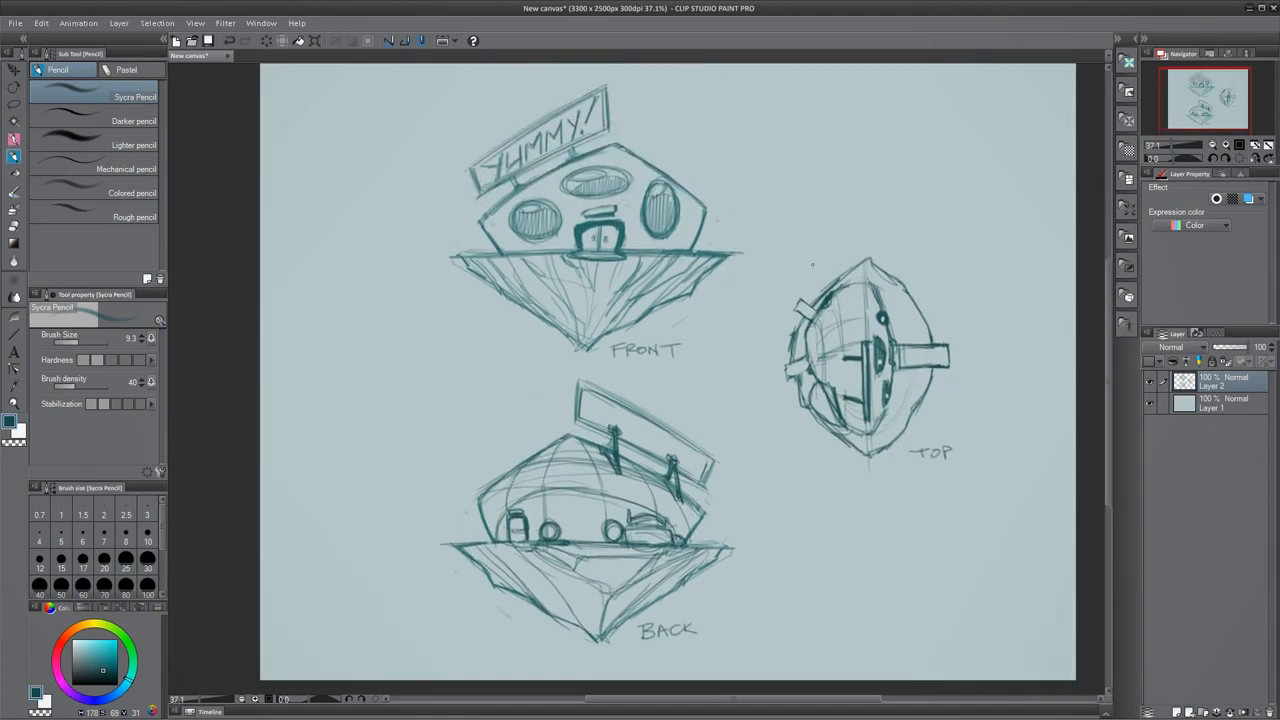
- Shade the top view's stubs and the back view's round shapes, and thicken the top view's dome outline
left_click_drag(789, 379, 814, 373)
left_click_drag(786, 367, 790, 380)
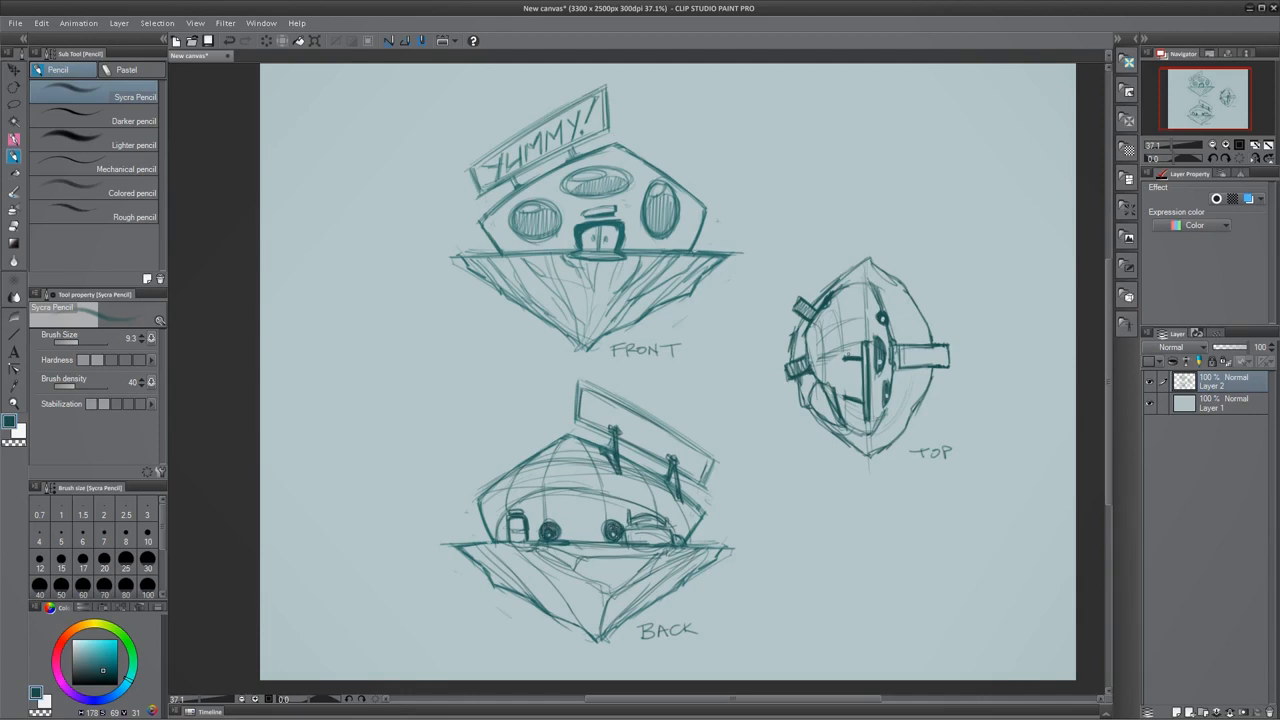
left_click_drag(828, 389, 843, 428)
left_click_drag(808, 392, 838, 426)
left_click_drag(827, 388, 843, 427)
mouse_move(835, 291)
left_mouse_down()
mouse_move(867, 278)
mouse_move(884, 311)
left_mouse_up()
left_click_drag(891, 364, 850, 435)
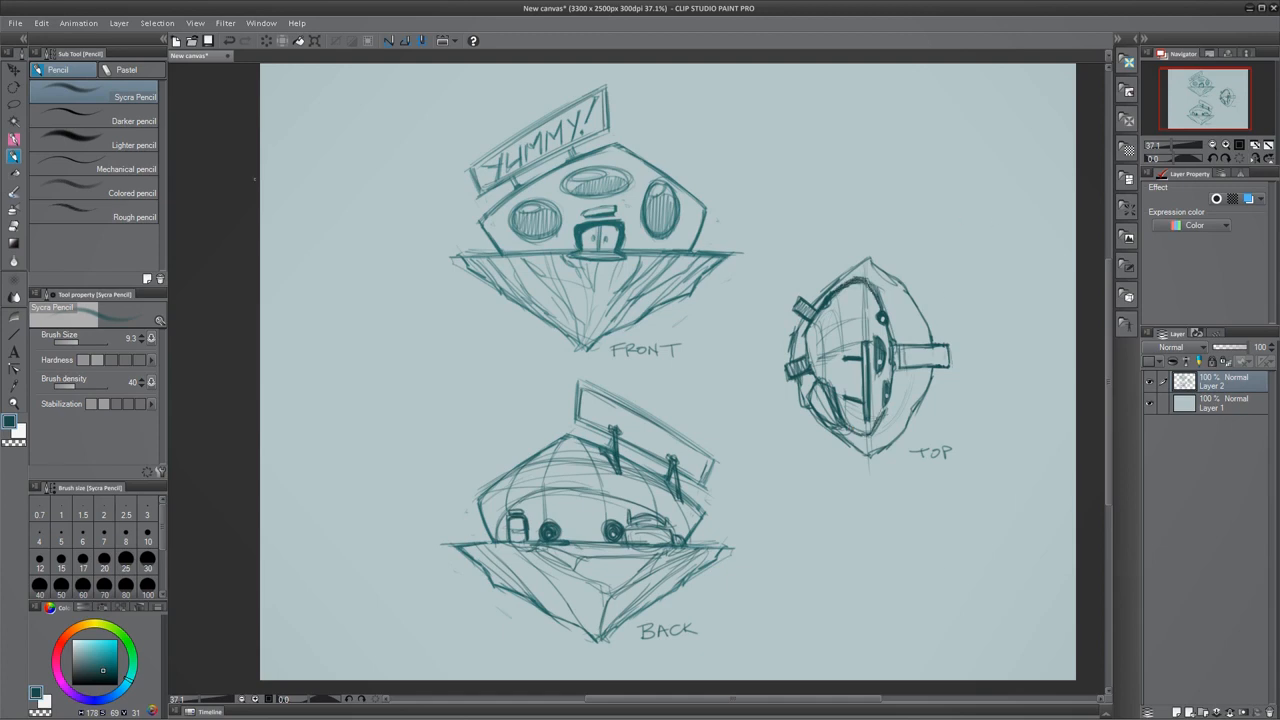
- Select the top view with its label and move it right and slightly down, away from the other views
left_click(14, 104)
mouse_move(902, 220)
left_mouse_down()
mouse_move(863, 521)
mouse_move(911, 216)
left_mouse_up()
left_click(14, 70)
mouse_move(891, 386)
left_mouse_down()
mouse_move(411, 410)
mouse_move(972, 407)
left_mouse_up()
key("ctrl+d")
left_click(14, 156)
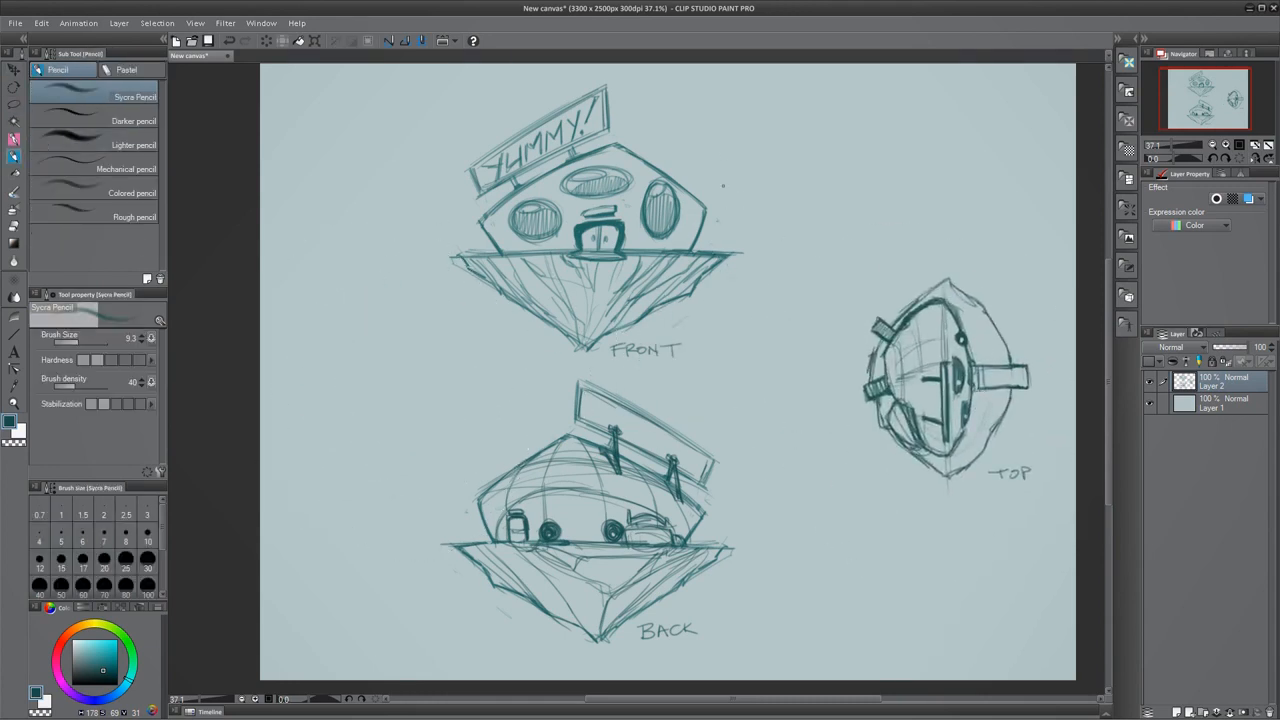
- Sketch a large pointed crescent to the right of the front view, its concave side facing the building
left_click_drag(689, 159, 751, 251)
key("ctrl+z")
key("ctrl+z")
left_click_drag(694, 155, 757, 242)
left_click_drag(757, 234, 755, 271)
mouse_move(681, 142)
left_mouse_down()
mouse_move(781, 196)
mouse_move(726, 133)
mouse_move(812, 243)
mouse_move(811, 263)
mouse_move(795, 234)
mouse_move(756, 275)
left_mouse_up()
left_click_drag(822, 235, 734, 289)
mouse_move(756, 258)
left_mouse_down()
mouse_move(732, 289)
mouse_move(827, 230)
left_mouse_up()
left_click_drag(689, 157, 671, 117)
mouse_move(671, 117)
left_mouse_down()
mouse_move(812, 195)
mouse_move(798, 263)
mouse_move(732, 292)
left_mouse_up()
left_click_drag(818, 196, 824, 236)
left_click_drag(684, 122, 782, 186)
left_click_drag(774, 178, 806, 222)
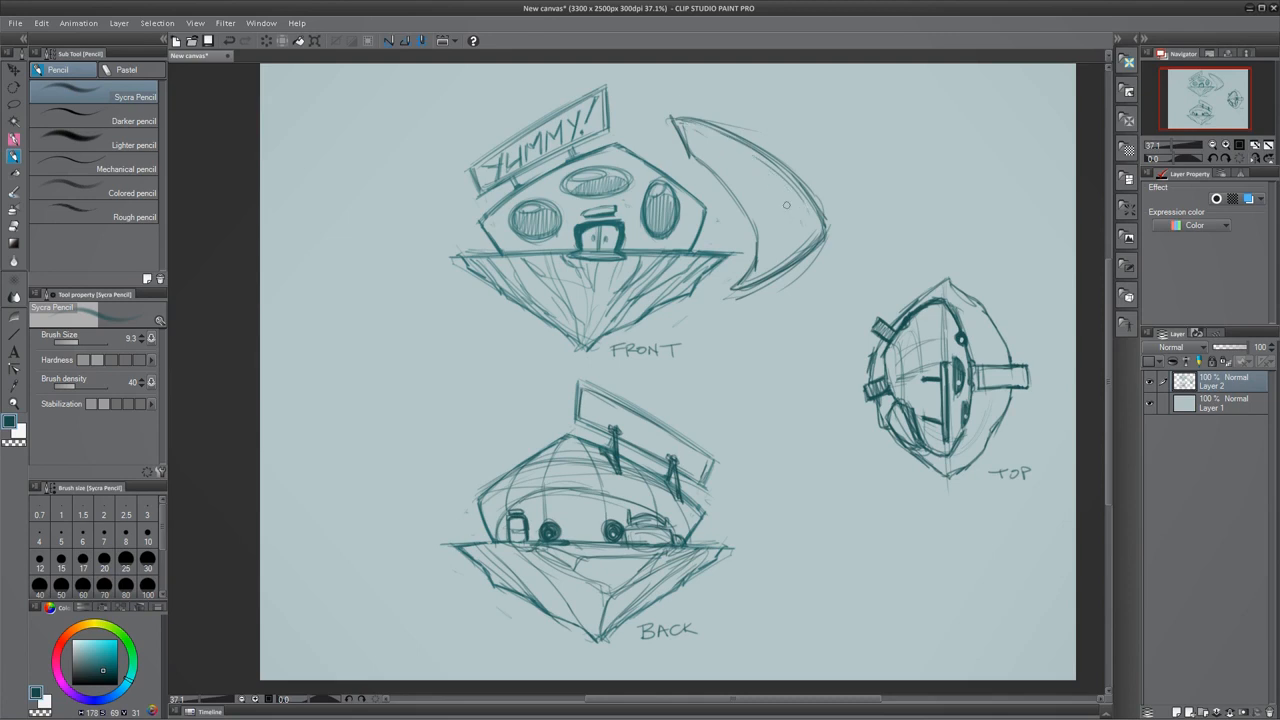
mouse_move(752, 154)
left_mouse_down()
mouse_move(804, 204)
mouse_move(754, 282)
mouse_move(732, 290)
left_mouse_up()
- Try out two angular panel shapes to the left of the front view
mouse_move(345, 153)
left_mouse_down()
mouse_move(385, 233)
mouse_move(414, 162)
left_mouse_up()
left_click_drag(420, 155, 459, 217)
left_click_drag(354, 149, 408, 155)
left_click_drag(400, 234, 454, 233)
left_click_drag(435, 158, 462, 216)
left_click_drag(452, 298, 510, 342)
mouse_move(456, 310)
left_mouse_down()
mouse_move(514, 352)
mouse_move(381, 402)
mouse_move(464, 386)
left_mouse_up()
left_click_drag(501, 346, 460, 393)
mouse_move(462, 292)
left_mouse_down()
mouse_move(514, 340)
mouse_move(494, 340)
left_mouse_up()
- Finish a small block at the front view rock's left tip and delete the two angular panels around it
mouse_move(468, 254)
left_mouse_down()
mouse_move(434, 272)
mouse_move(470, 270)
left_mouse_up()
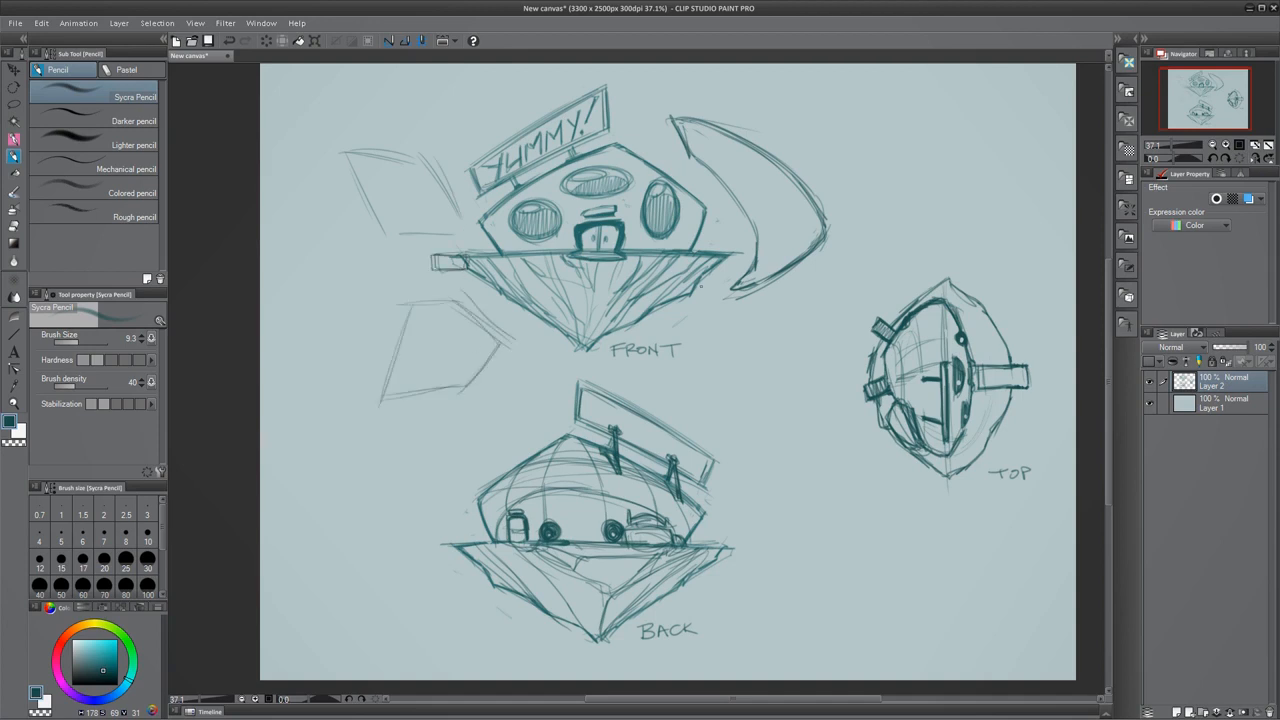
left_click(14, 88)
mouse_move(377, 305)
left_mouse_down()
mouse_move(352, 313)
mouse_move(390, 286)
mouse_move(480, 400)
left_mouse_up()
left_click(14, 104)
key("Delete")
key("ctrl+d")
- Brace the small block to the building and rock with angled struts, and draw a curved claw on its outer end
key("p")
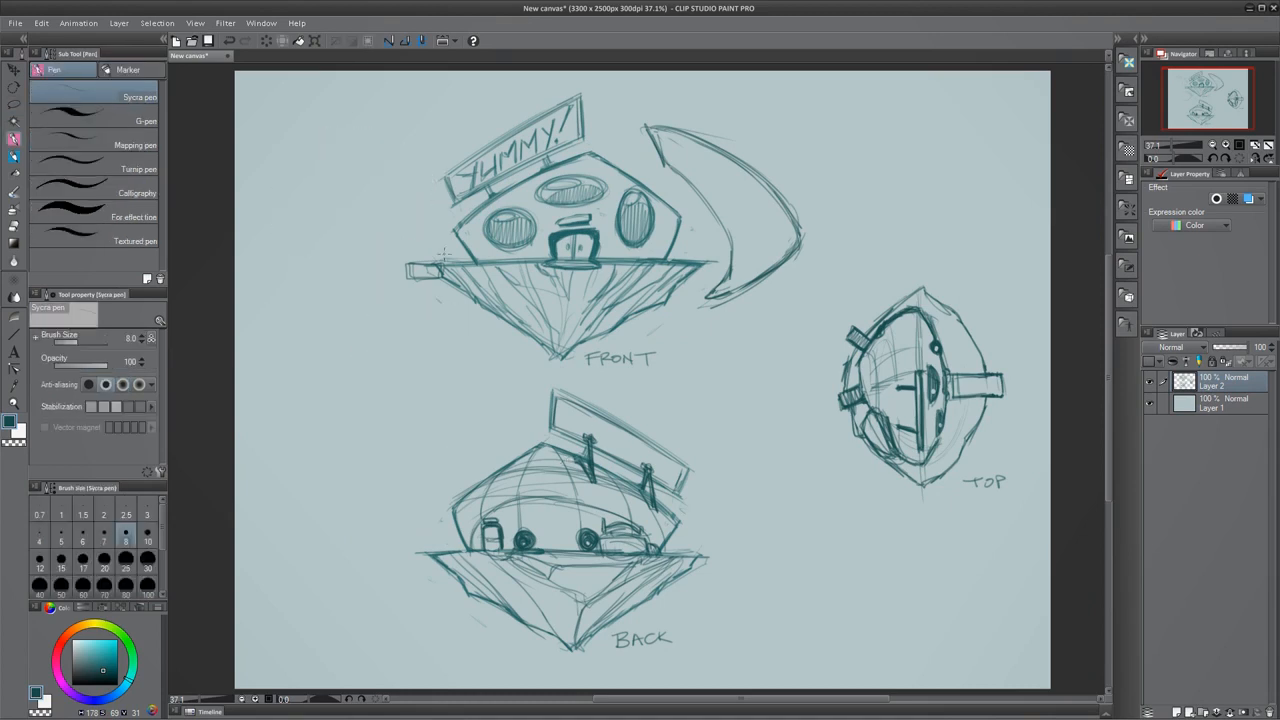
key("p")
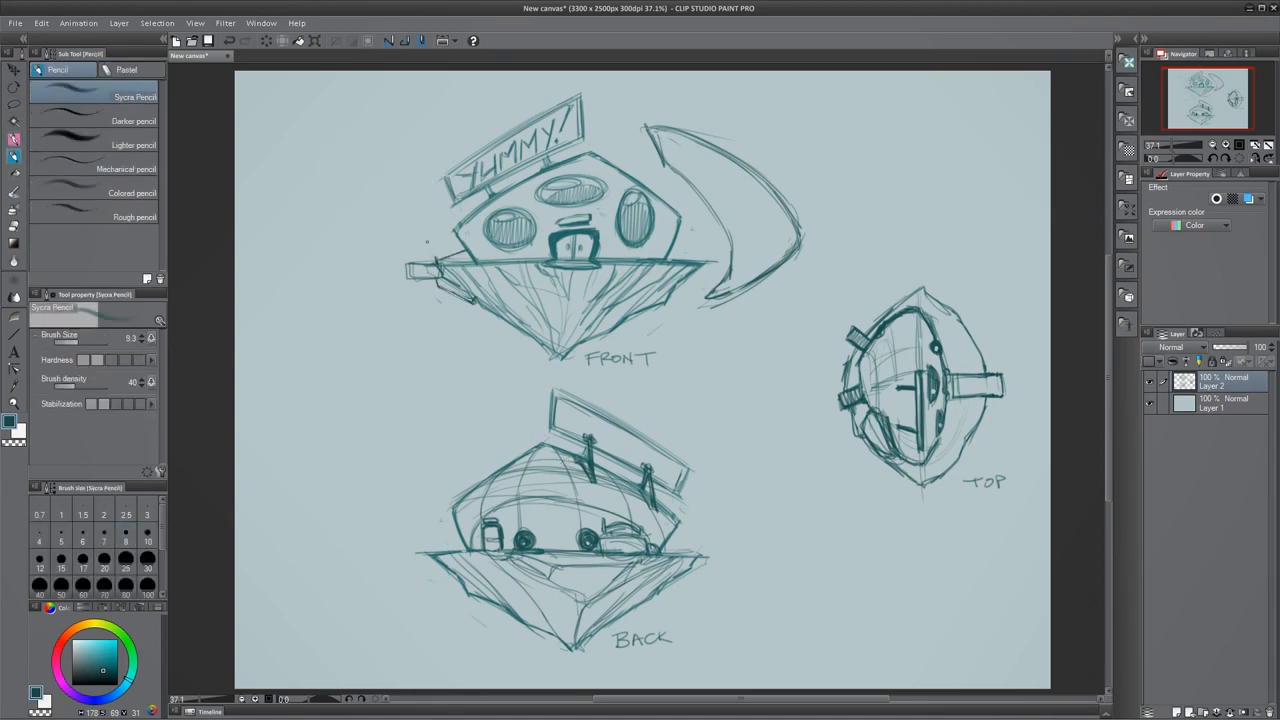
mouse_move(437, 283)
left_mouse_down()
mouse_move(482, 303)
mouse_move(442, 280)
left_mouse_up()
mouse_move(405, 264)
left_mouse_down()
mouse_move(440, 266)
mouse_move(430, 272)
left_mouse_up()
mouse_move(404, 263)
left_mouse_down()
mouse_move(431, 257)
mouse_move(386, 253)
mouse_move(400, 236)
mouse_move(380, 252)
mouse_move(390, 318)
left_mouse_up()
key("ctrl+z")
key("ctrl+z")
key("ctrl+z")
key("ctrl+z")
key("ctrl+z")
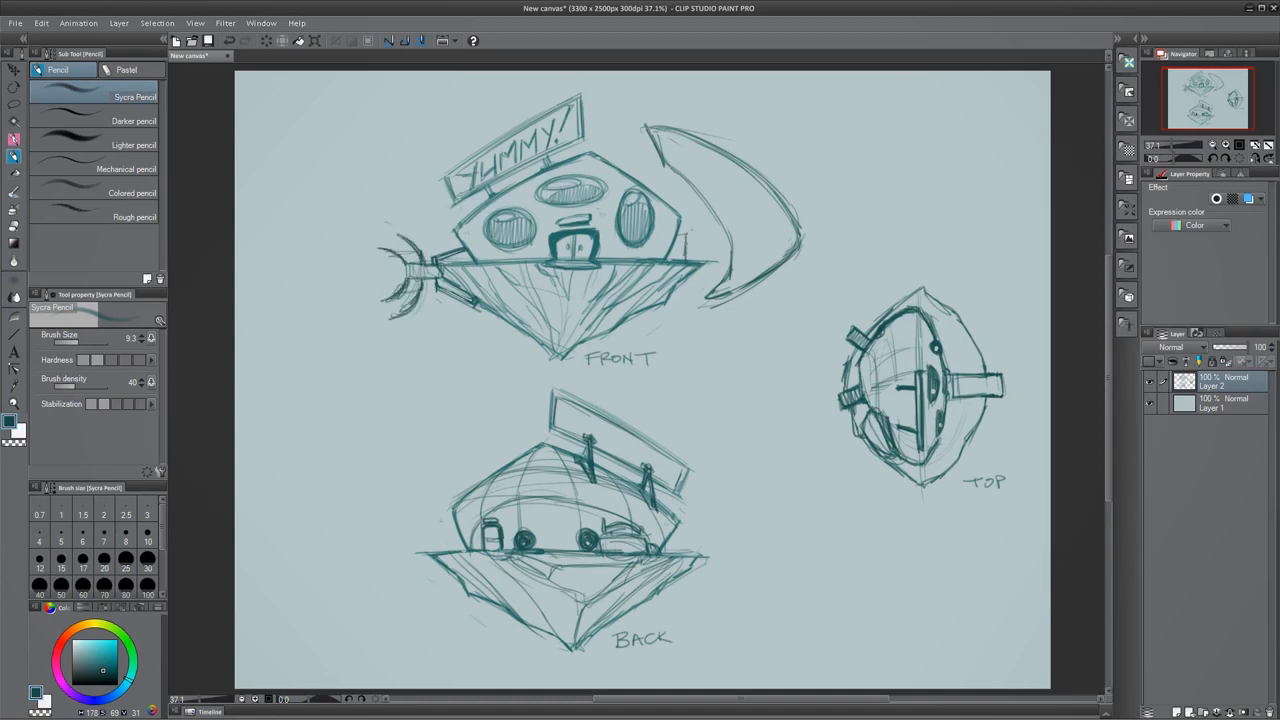
- Draw a ribbed connector with a vertical bar joining the front building's right wall to the crescent
mouse_move(680, 234)
left_mouse_down()
mouse_move(680, 262)
mouse_move(726, 240)
left_mouse_up()
left_click_drag(686, 256, 730, 256)
mouse_move(696, 238)
left_mouse_down()
mouse_move(696, 256)
mouse_move(712, 258)
left_mouse_up()
left_click_drag(719, 242, 719, 278)
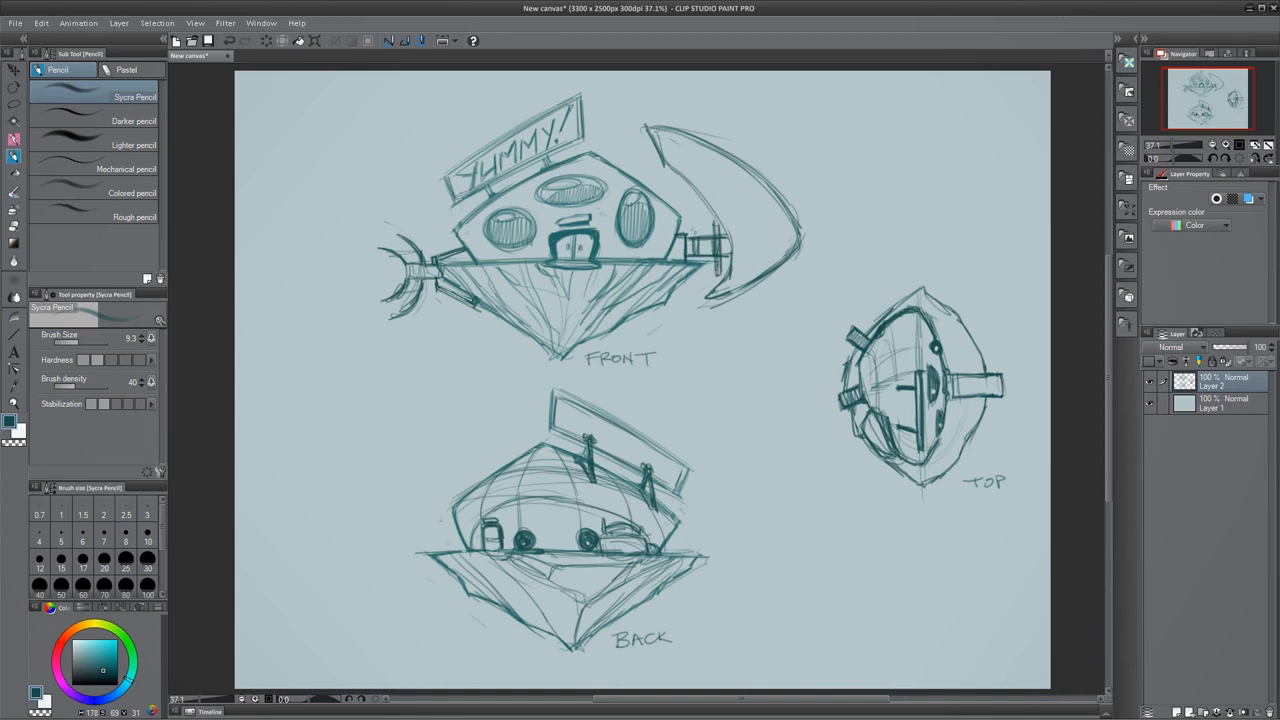
- Try extra vertical strokes on the connector between building and crescent, then undo them together with its vertical bar
left_click_drag(694, 198, 694, 240)
left_click_drag(695, 200, 697, 298)
left_click_drag(698, 258, 699, 300)
key("ctrl+z")
key("ctrl+z")
key("ctrl+z")
key("ctrl+z")
key("ctrl+z")
key("ctrl+z")
- Redraw the connector with a curved plate against the crescent and a small collar on the building's wall
left_click_drag(712, 222, 713, 276)
mouse_move(716, 222)
left_mouse_down()
mouse_move(718, 242)
mouse_move(674, 261)
left_mouse_up()
left_click_drag(726, 224, 724, 252)
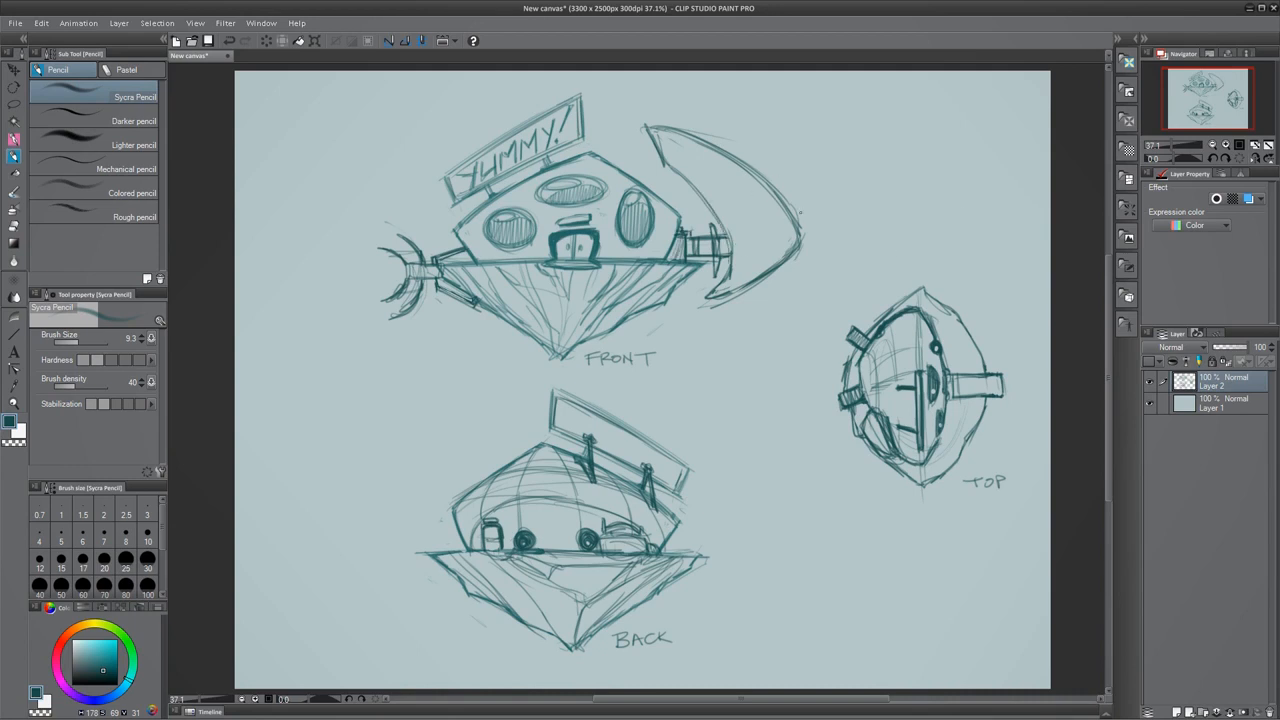
- Draw a shaded oval eye and a small smile on the front view's crescent to make it a fish head
mouse_move(761, 182)
left_mouse_down()
mouse_move(751, 236)
mouse_move(740, 220)
mouse_move(765, 203)
left_mouse_up()
left_click_drag(776, 261, 788, 256)
left_click_drag(801, 234, 780, 266)
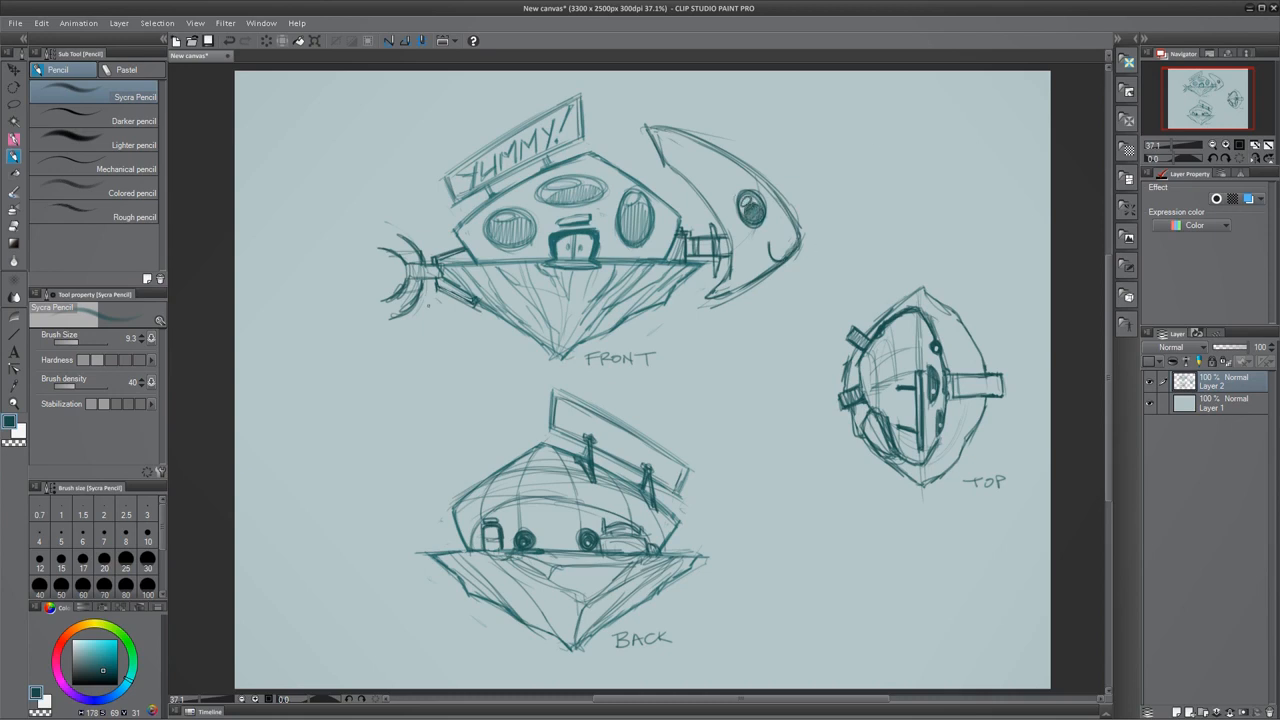
- Add round joints to both tips of the front view's claw and sketch the inner fin edges extending outward
mouse_move(389, 281)
left_mouse_down()
mouse_move(412, 286)
mouse_move(375, 265)
left_mouse_up()
left_click_drag(376, 313, 374, 316)
left_click_drag(370, 234, 400, 246)
mouse_move(376, 310)
left_mouse_down()
mouse_move(390, 322)
mouse_move(316, 306)
left_mouse_up()
left_click_drag(387, 252, 313, 258)
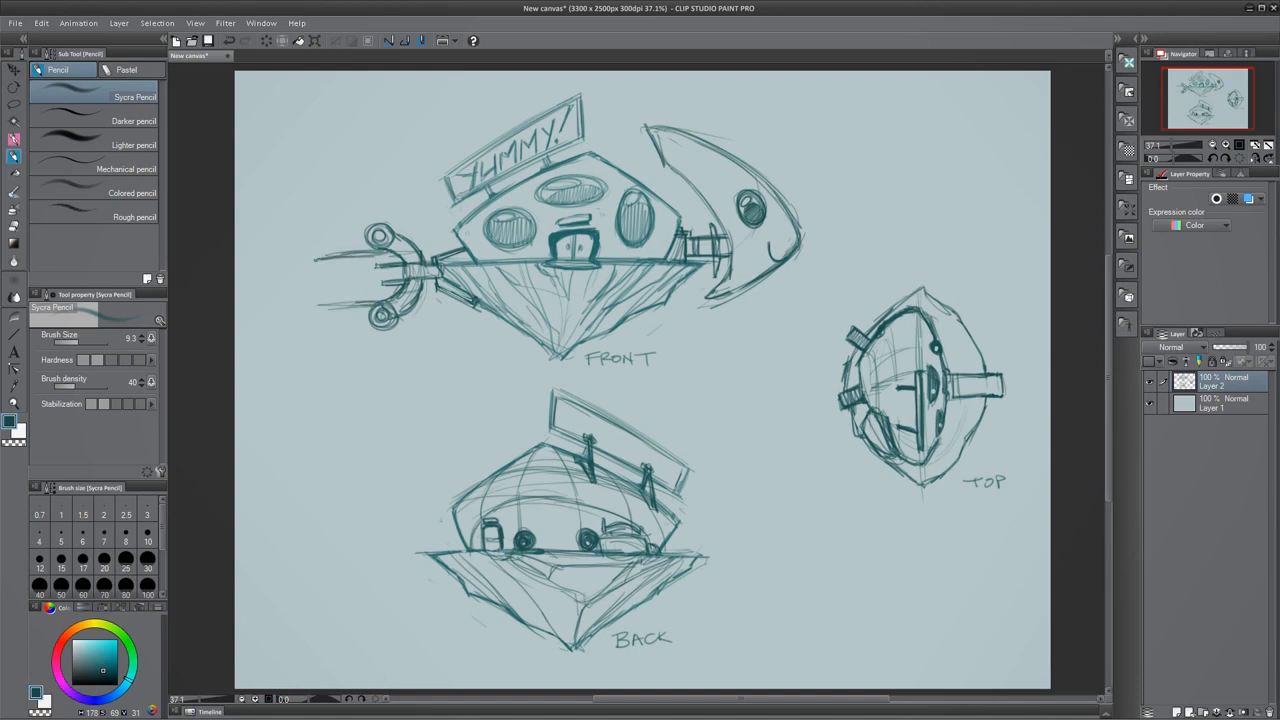
- Sketch the long outer edges of the upper and lower tail fins and wrap curved collars around the round joints
left_click_drag(288, 174, 313, 258)
mouse_move(318, 308)
left_mouse_down()
mouse_move(305, 412)
mouse_move(360, 405)
left_mouse_up()
left_click_drag(392, 324, 376, 380)
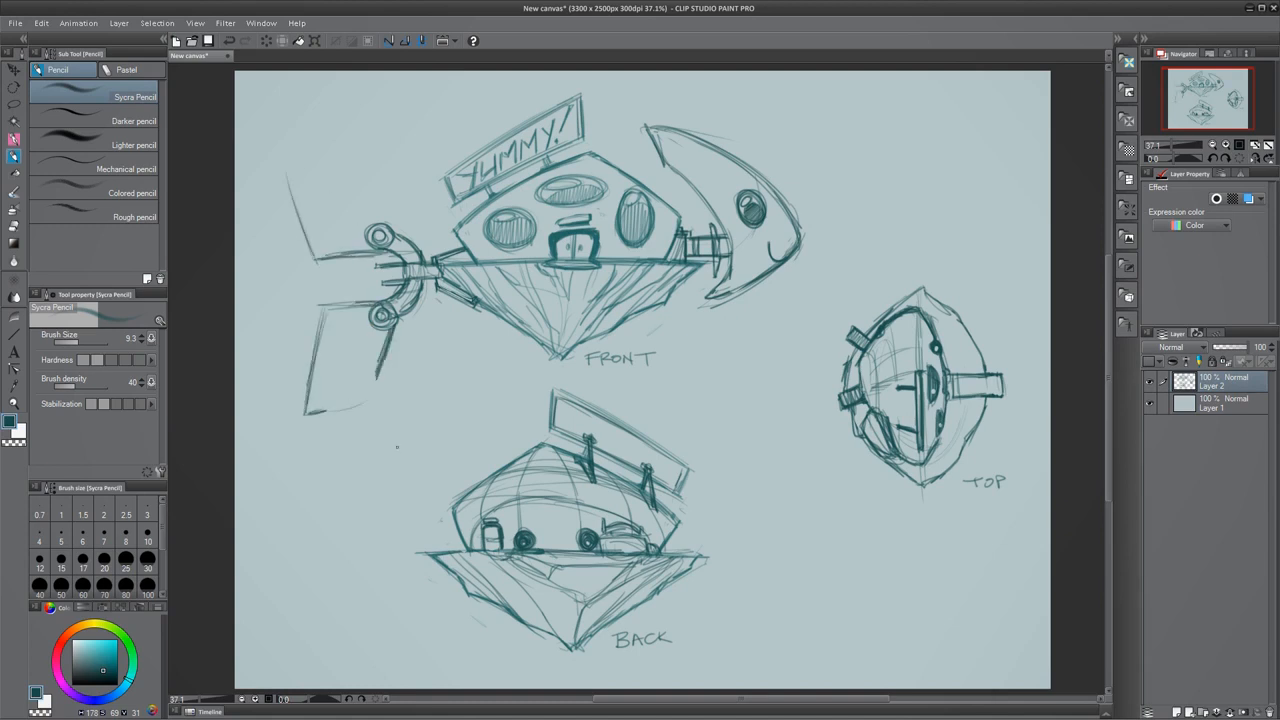
key("ctrl+z")
key("ctrl+z")
left_click_drag(389, 219, 368, 249)
mouse_move(387, 216)
left_mouse_down()
mouse_move(372, 253)
mouse_move(391, 222)
left_mouse_up()
mouse_move(362, 305)
left_mouse_down()
mouse_move(387, 339)
mouse_move(397, 333)
left_mouse_up()
mouse_move(366, 300)
left_mouse_down()
mouse_move(389, 342)
mouse_move(401, 330)
left_mouse_up()
- Close the upper and lower tail fins with curved edges and darken their outlines
mouse_move(356, 256)
left_mouse_down()
mouse_move(398, 216)
mouse_move(324, 150)
mouse_move(386, 198)
left_mouse_up()
left_click_drag(404, 344, 312, 424)
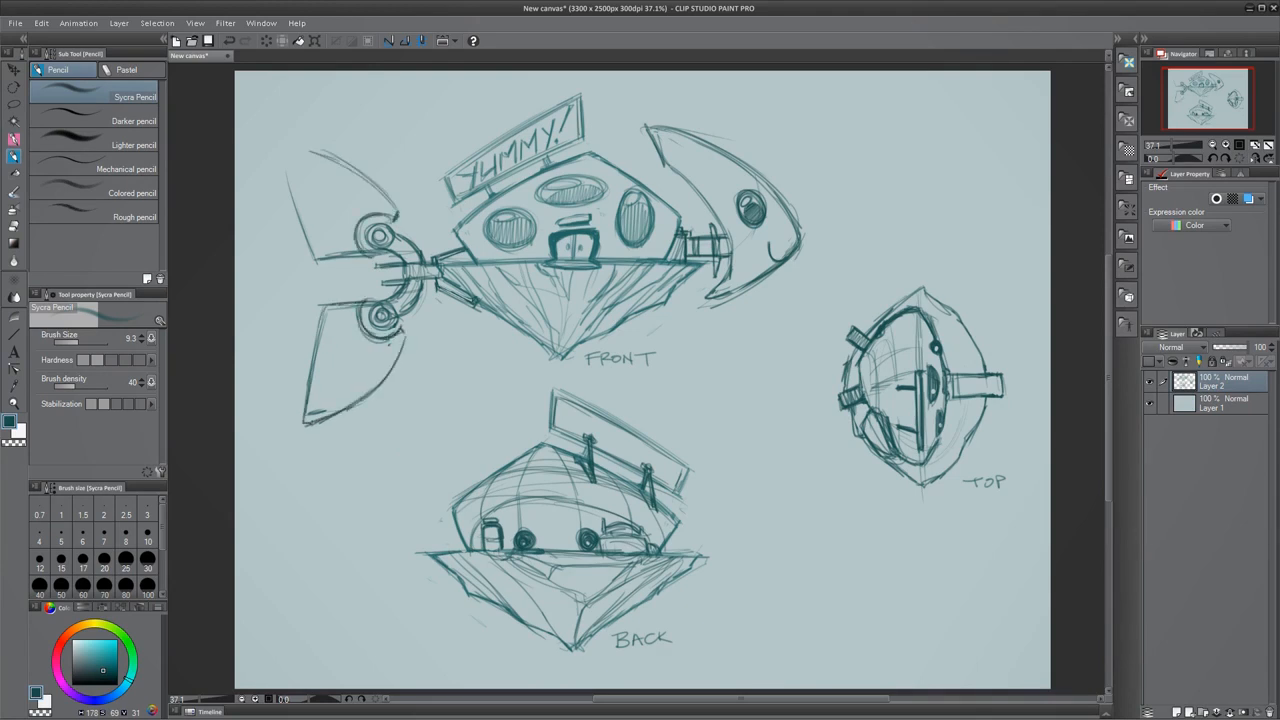
left_click_drag(405, 334, 308, 424)
left_click_drag(280, 161, 318, 259)
mouse_move(281, 154)
left_mouse_down()
mouse_move(311, 150)
mouse_move(391, 207)
left_mouse_up()
mouse_move(278, 148)
left_mouse_down()
mouse_move(315, 264)
mouse_move(338, 159)
left_mouse_up()
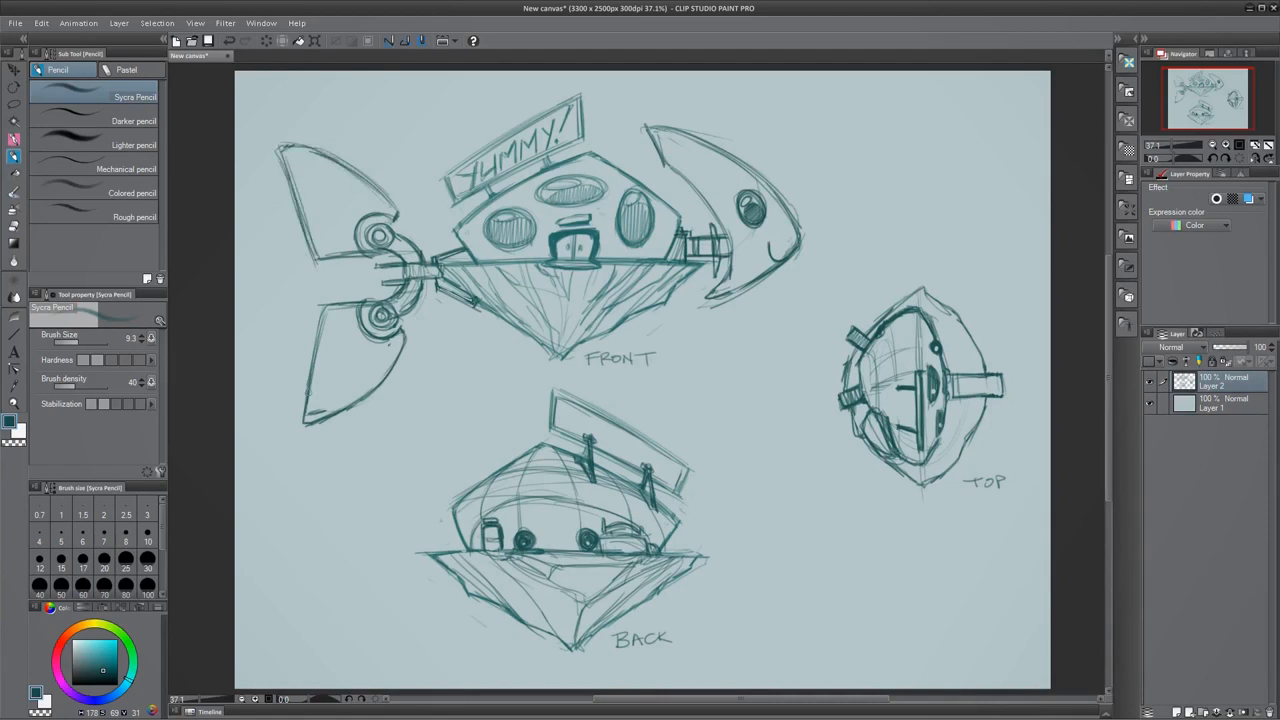
left_click_drag(303, 422, 336, 402)
- Copy the front view's fish head and tail onto a new layer and move the copy down to the back view
key("m")
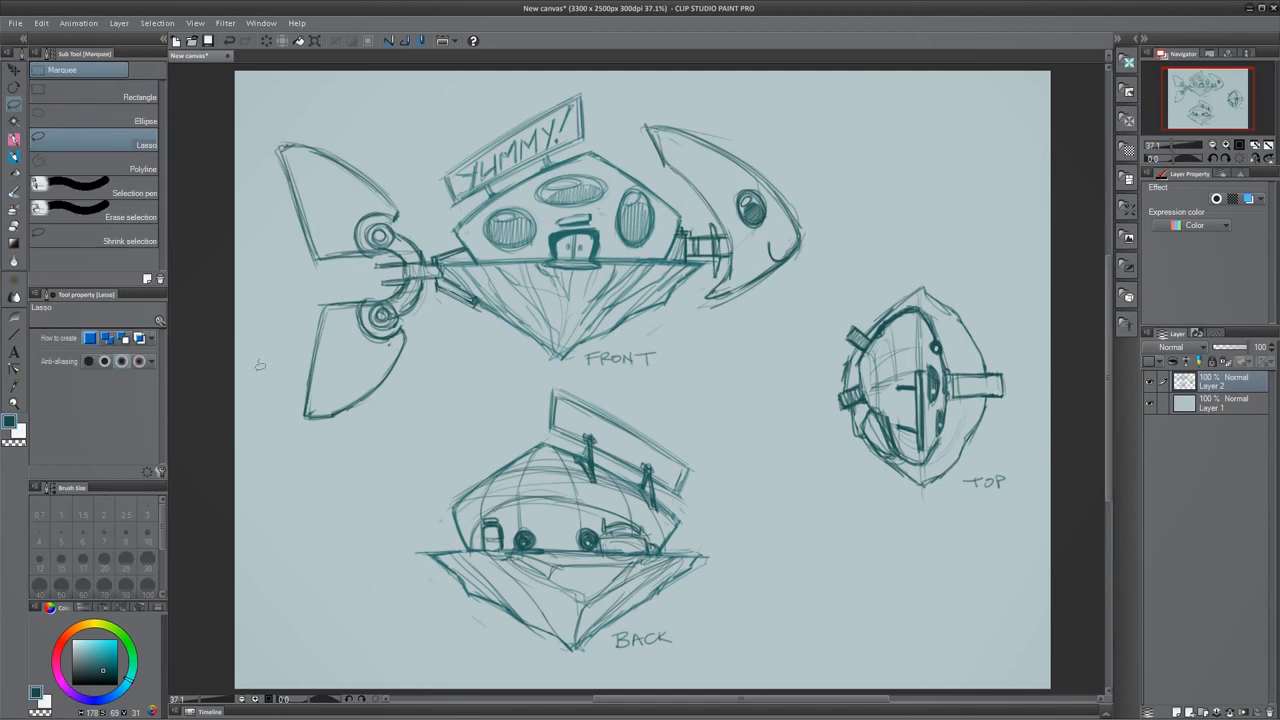
mouse_move(260, 365)
left_mouse_down()
mouse_move(664, 165)
mouse_move(736, 341)
mouse_move(522, 68)
mouse_move(242, 359)
left_mouse_up()
key("ctrl+c")
key("ctrl+v")
key("k")
left_click_drag(633, 262, 646, 512)
- Flip the copied head and tail horizontally and align them with the back view's rock
left_click(41, 22)
mouse_move(120, 286)
left_click(270, 324)
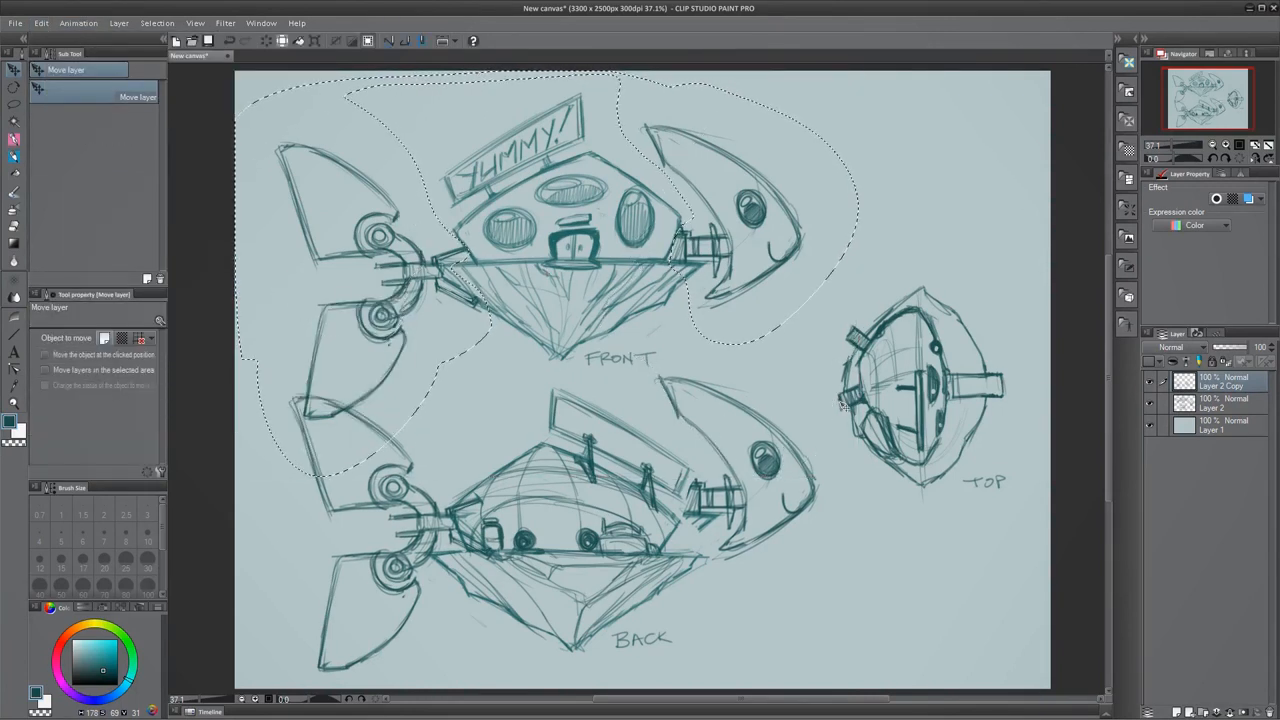
left_click(41, 22)
mouse_move(120, 286)
left_click(320, 327)
left_click_drag(801, 487, 837, 519)
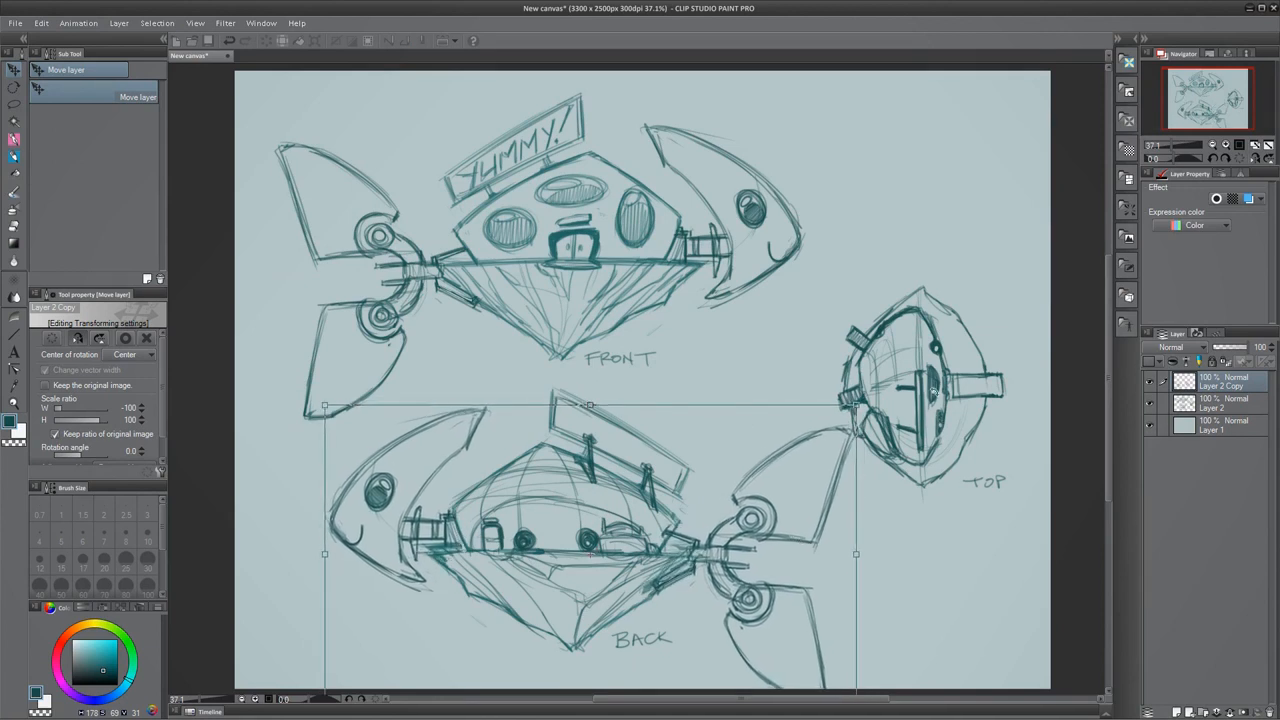
left_click_drag(934, 392, 925, 374)
left_click_drag(802, 537, 816, 509)
key("Return")
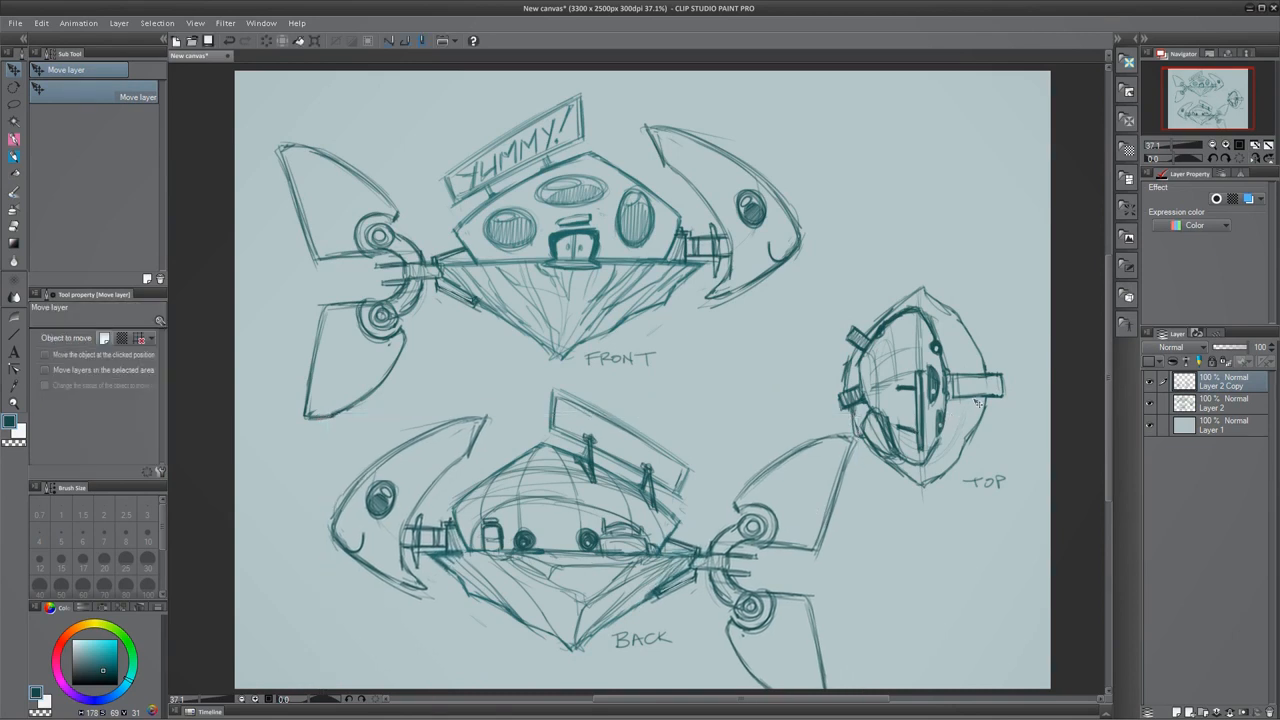
- Move the top view slightly up and outward, and hide the layer with the mirrored head and tail
key("m")
mouse_move(948, 252)
left_mouse_down()
mouse_move(1026, 479)
mouse_move(960, 224)
left_mouse_up()
key("k")
left_click_drag(968, 376, 959, 360)
left_click(1225, 403)
key("ctrl+d")
left_click(1149, 381)
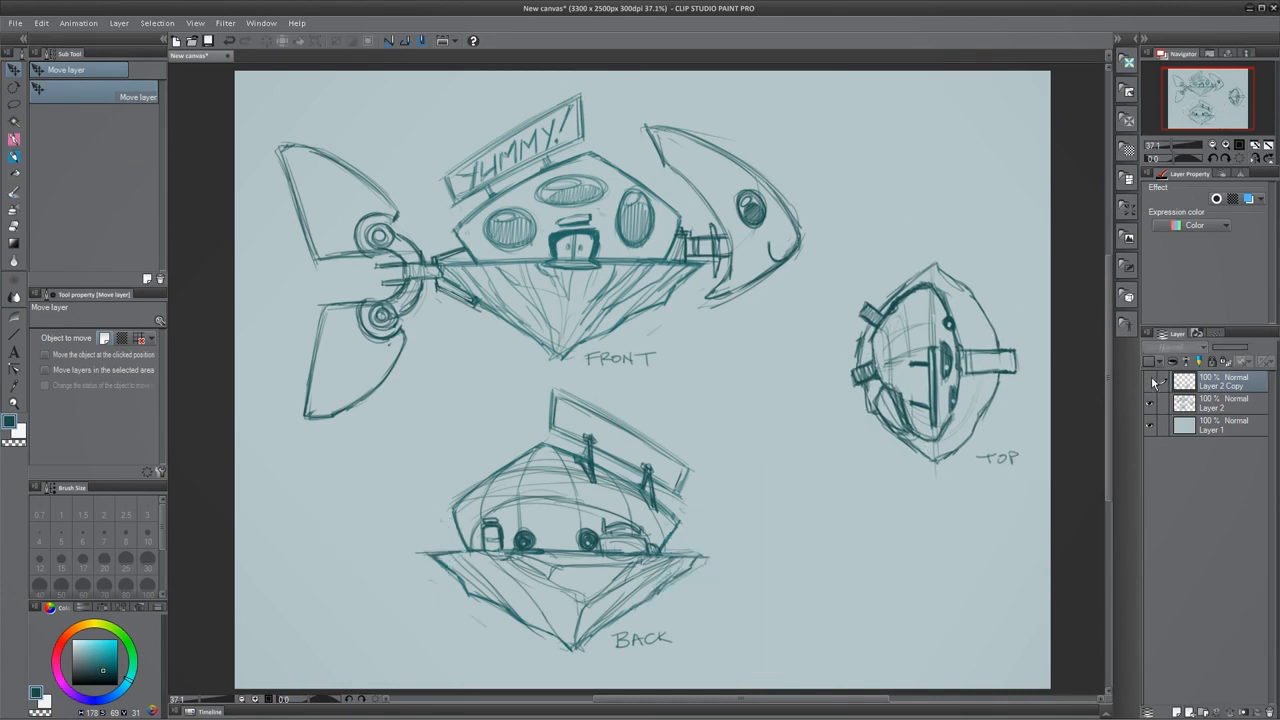
- Scale the front and back views on Layer 2 down together to 68%
key("m")
mouse_move(324, 88)
left_mouse_down()
mouse_move(236, 270)
mouse_move(780, 115)
mouse_move(385, 103)
left_mouse_up()
key("ctrl+t")
mouse_move(845, 689)
left_mouse_down()
mouse_move(829, 688)
mouse_move(647, 488)
left_mouse_up()
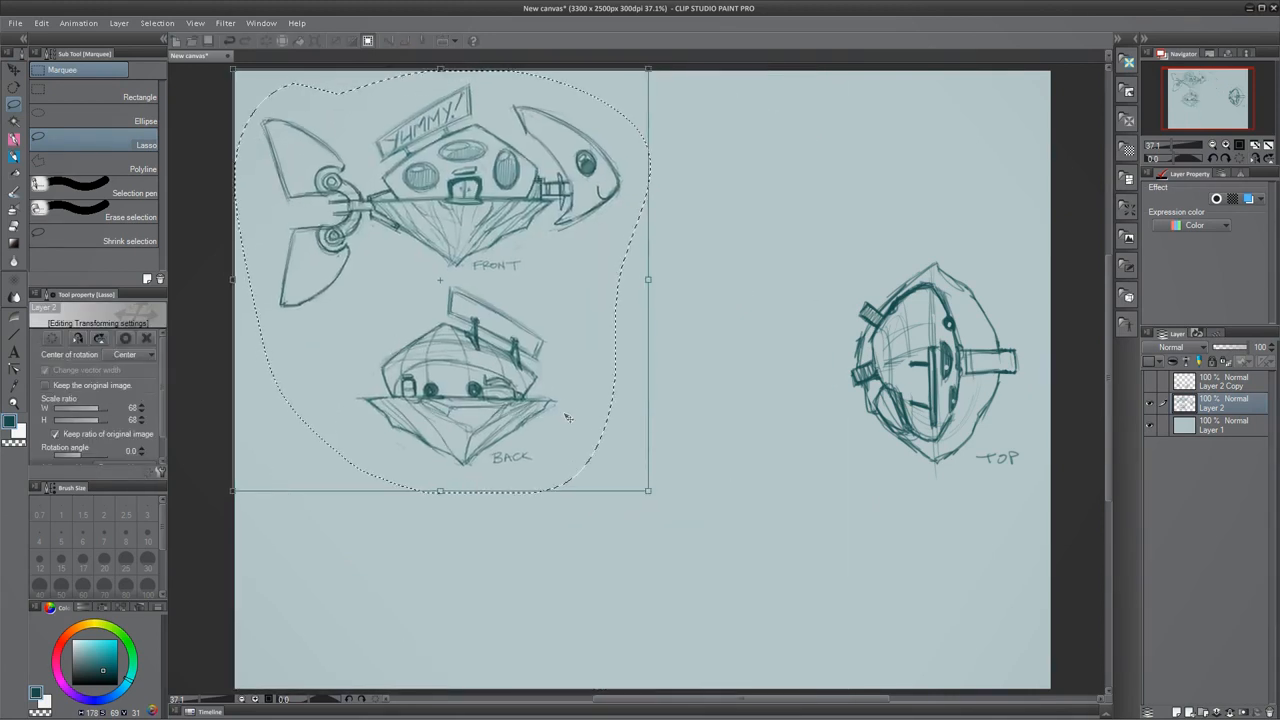
key("Return")
key("ctrl+d")
- Move the back view slightly down, away from the front view
mouse_move(376, 284)
left_mouse_down()
mouse_move(410, 502)
mouse_move(630, 386)
mouse_move(388, 288)
left_mouse_up()
key("v")
left_click_drag(633, 435, 628, 470)
key("ctrl+d")
- Mirror the canvas view and rotate the whole front view by -2.0 degrees
key("h")
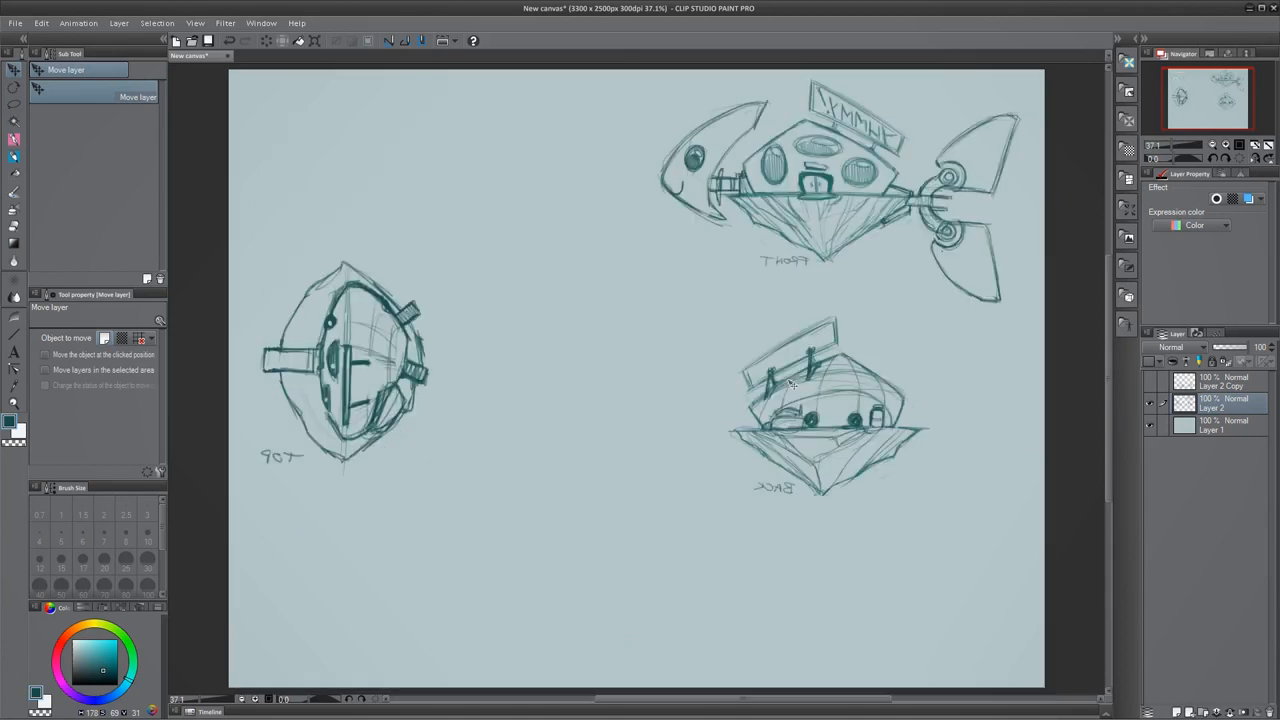
left_click(14, 104)
mouse_move(702, 77)
left_mouse_down()
mouse_move(661, 283)
mouse_move(728, 63)
mouse_move(706, 72)
left_mouse_up()
key("ctrl+t")
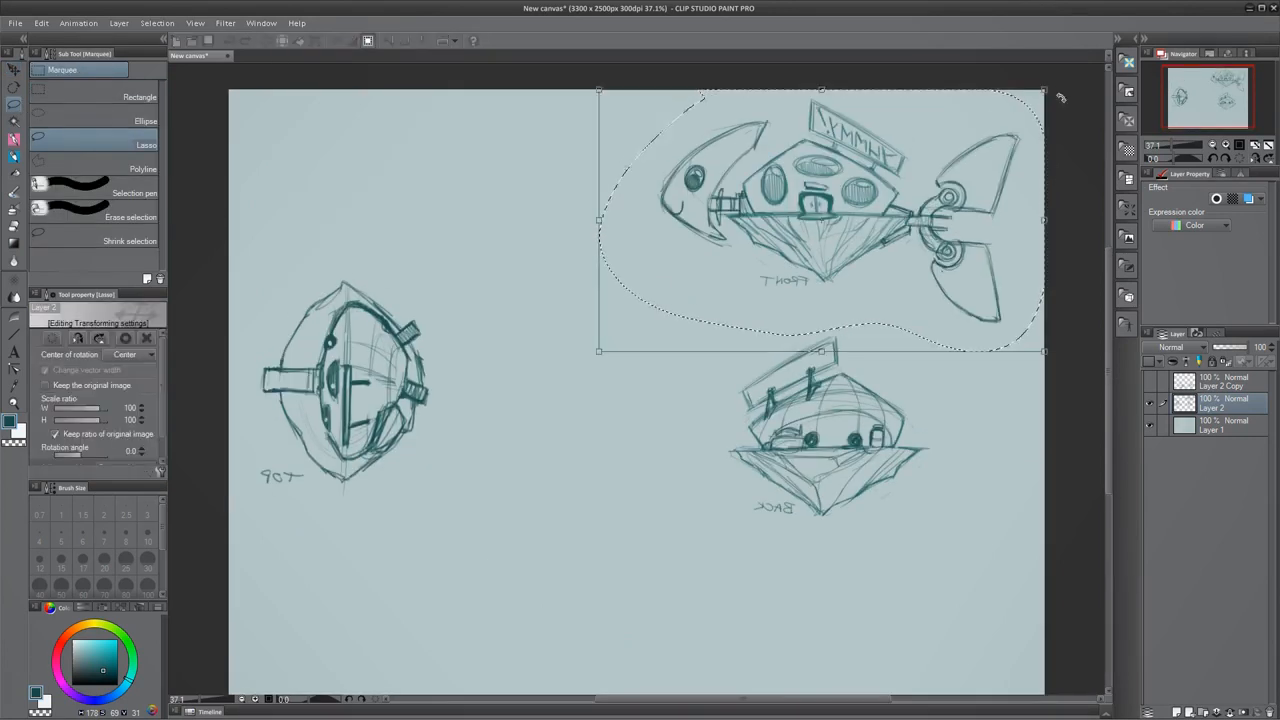
left_click_drag(1061, 95, 1061, 72)
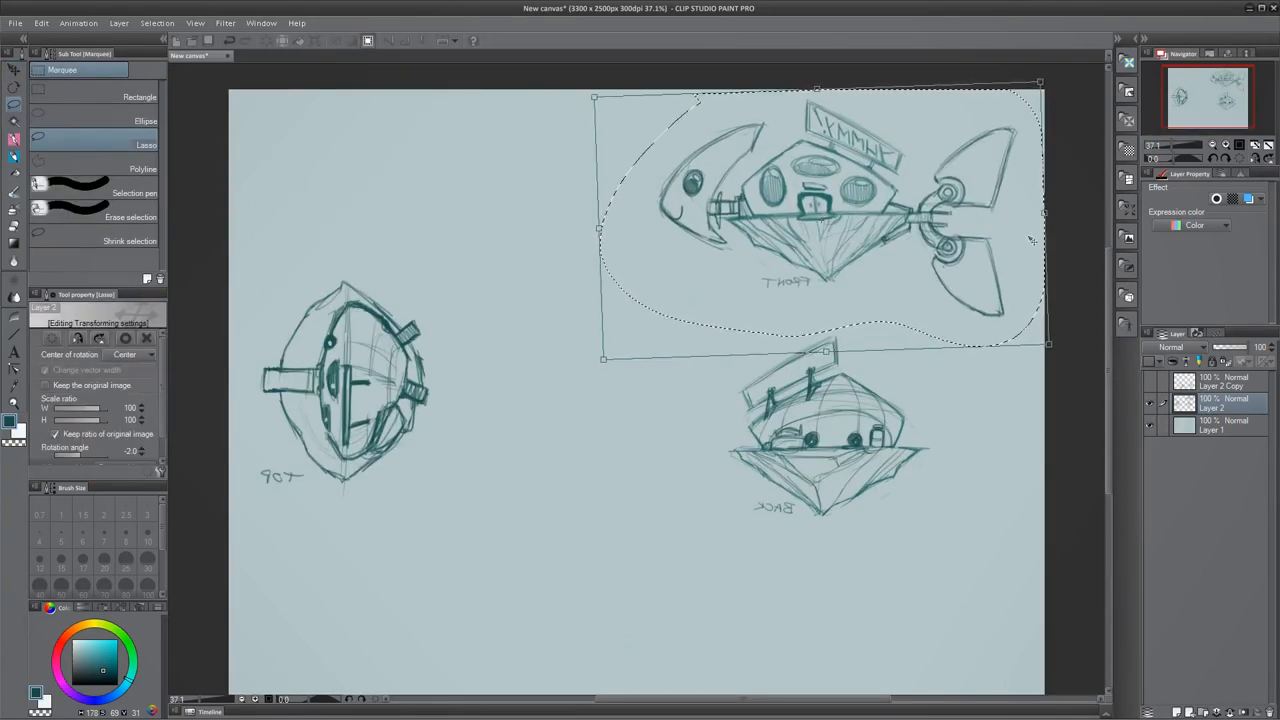
key("Return")
- Rotate the front view's fish head slightly and nudge it against its connector
mouse_move(765, 105)
left_mouse_down()
mouse_move(614, 278)
mouse_move(740, 262)
left_mouse_up()
key("ctrl+t")
left_click_drag(801, 299, 806, 293)
left_click_drag(775, 238, 780, 247)
key("Return")
- Rotate the front view's tail by -6.3 degrees and scale it to 89%
mouse_move(1005, 104)
left_mouse_down()
mouse_move(1040, 300)
mouse_move(1040, 110)
mouse_move(1063, 110)
left_mouse_up()
key("ctrl+t")
left_click_drag(1013, 202, 1013, 194)
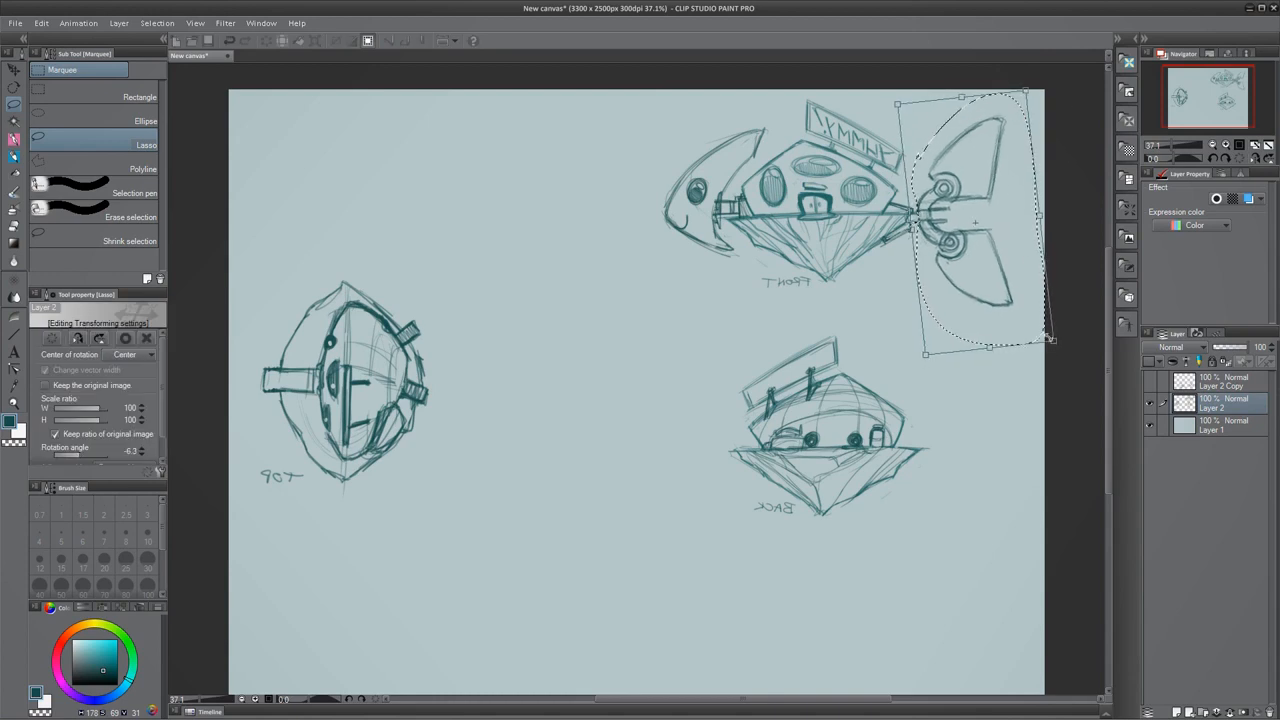
mouse_move(1054, 340)
left_mouse_down()
mouse_move(1045, 324)
mouse_move(1032, 338)
mouse_move(1040, 326)
left_mouse_up()
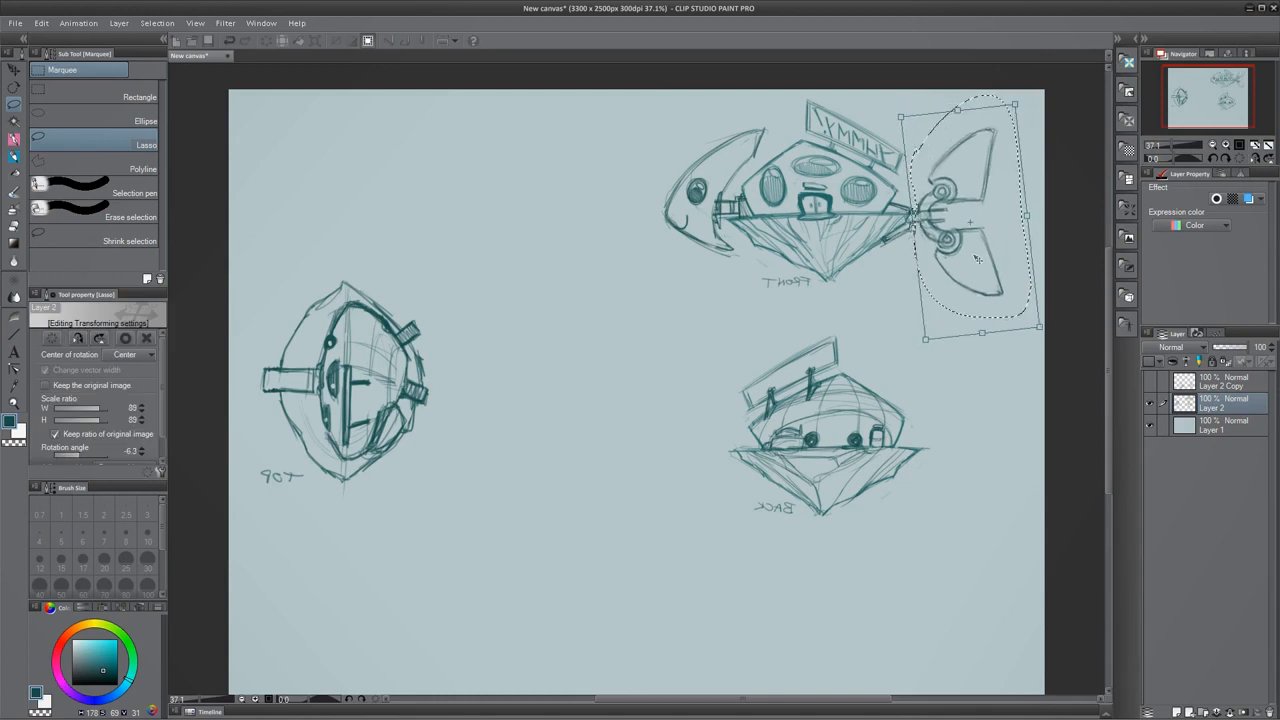
key("Return")
key("ctrl+d")
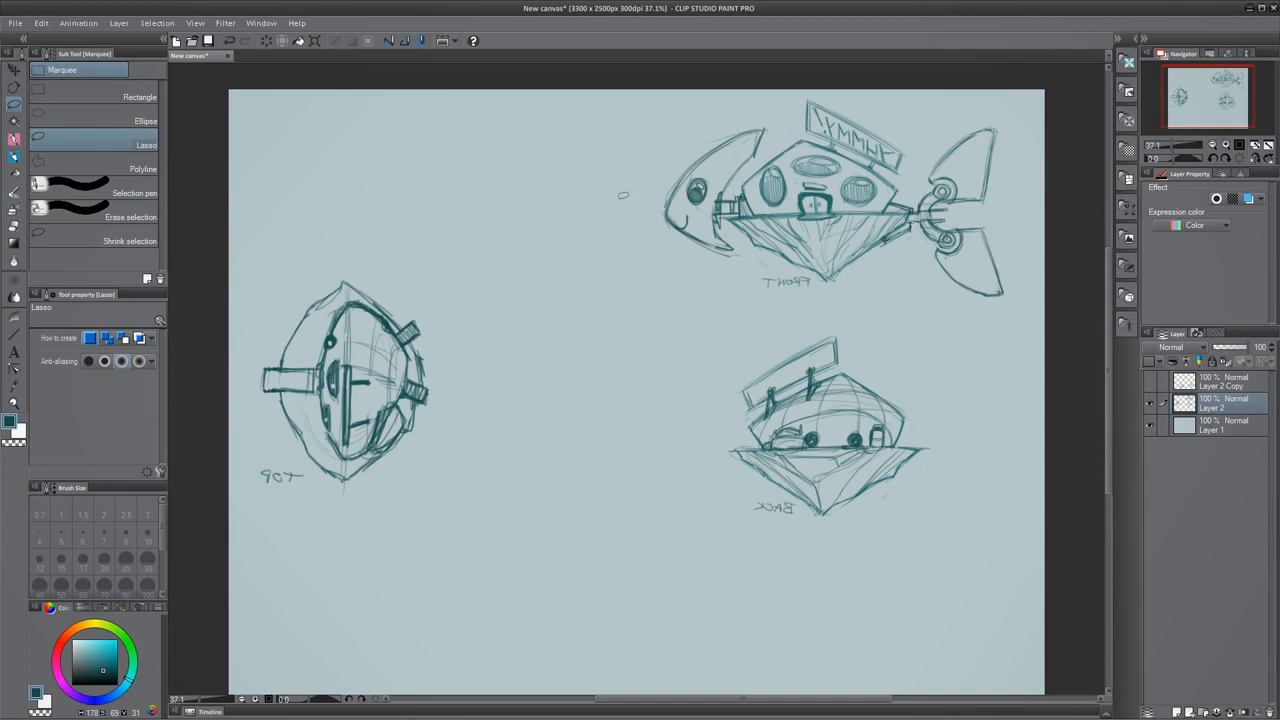
- Copy the adjusted head and tail of the front view onto a new layer and move the copy below the back view
mouse_move(622, 195)
left_mouse_down()
mouse_move(765, 215)
mouse_move(1055, 300)
mouse_move(605, 265)
left_mouse_up()
key("ctrl+c")
key("ctrl+v")
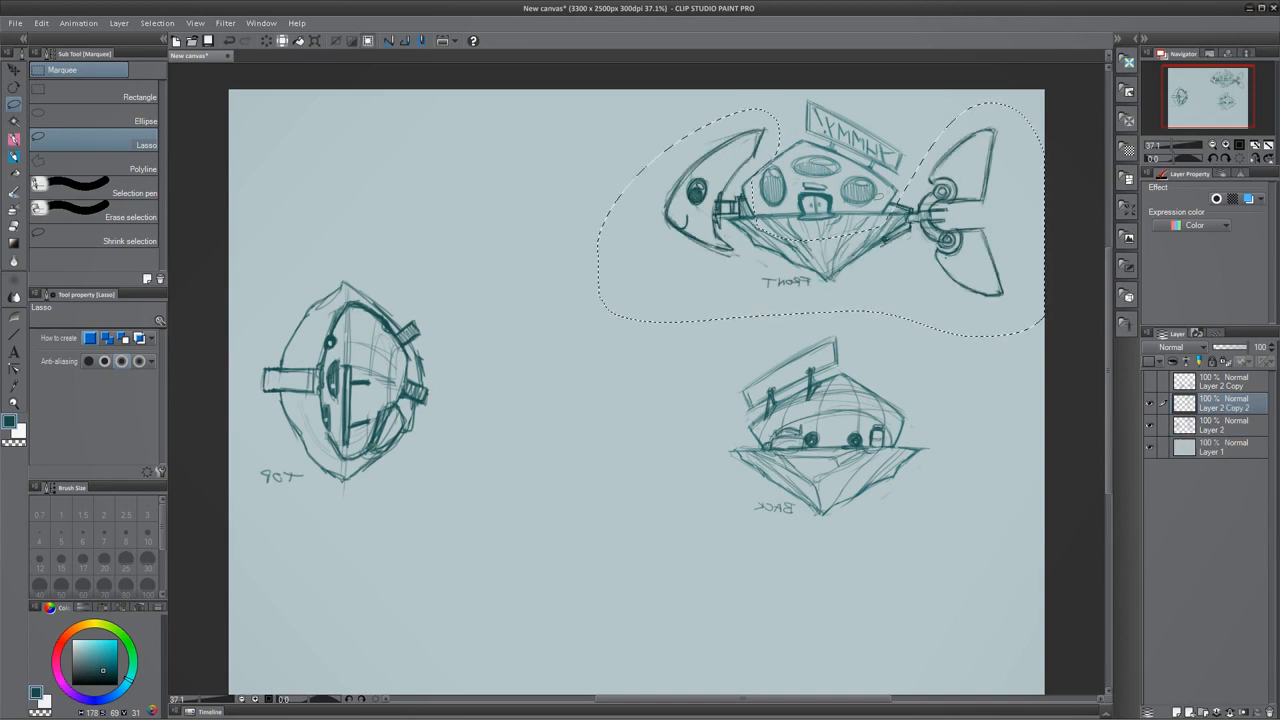
key("k")
left_click_drag(820, 225, 778, 540)
- Flip the new head and tail copy horizontally and fit it onto the back view
left_click(41, 23)
mouse_move(170, 286)
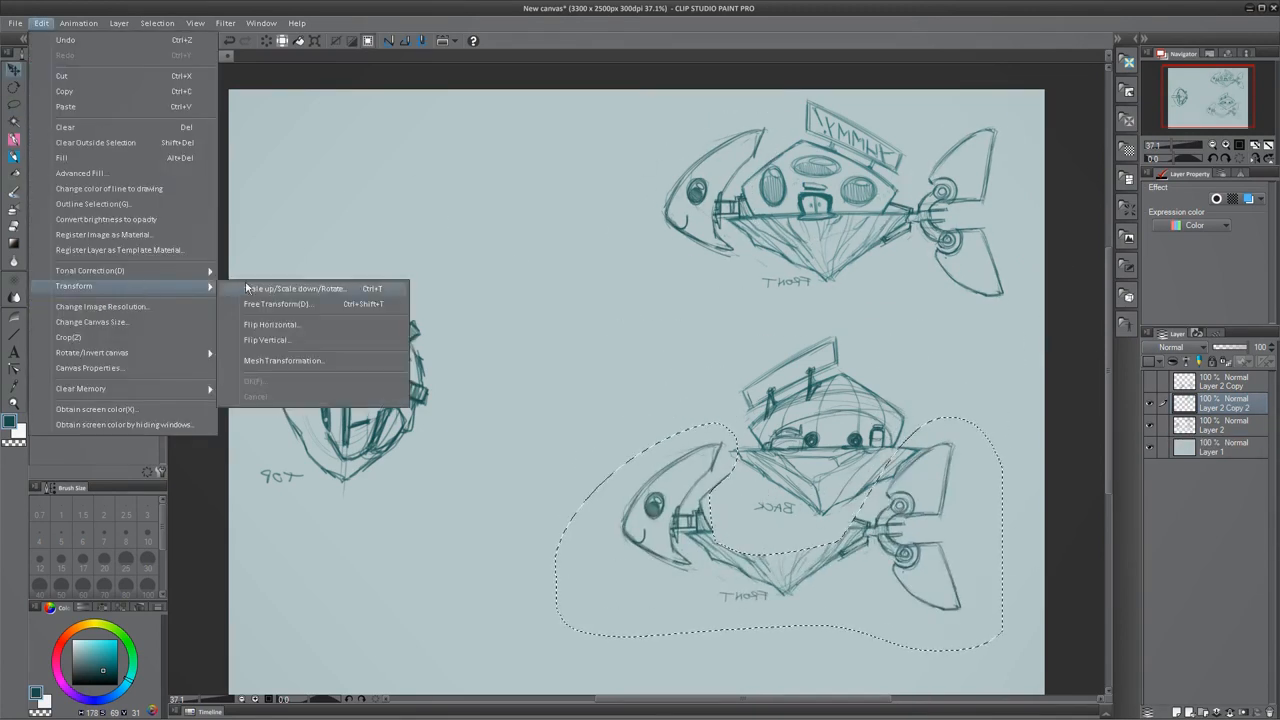
left_click(272, 325)
mouse_move(924, 510)
left_mouse_down()
mouse_move(972, 450)
mouse_move(970, 429)
left_mouse_up()
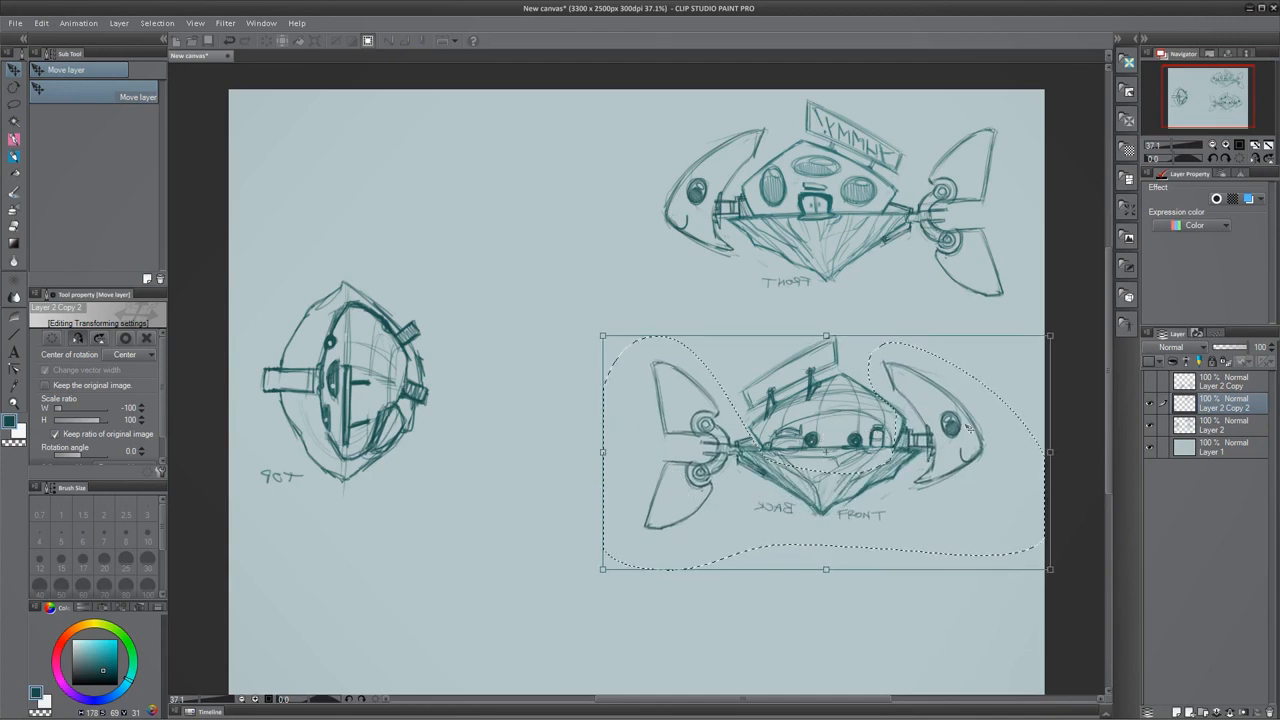
key("Return")
key("ctrl+d")
- Delete the leftover FRONT label and rock lines from the head and tail copy on the back view
key("o")
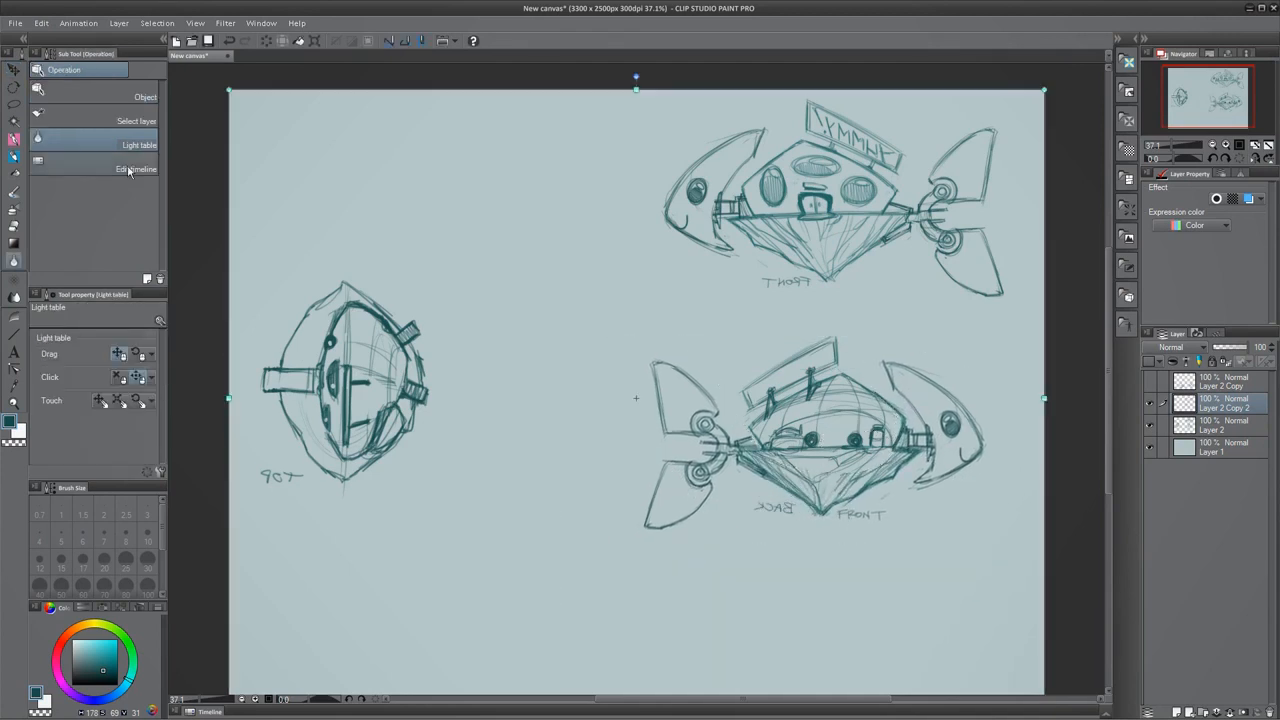
key("m")
mouse_move(730, 500)
left_mouse_down()
mouse_move(731, 537)
mouse_move(975, 528)
mouse_move(905, 416)
mouse_move(752, 430)
mouse_move(730, 497)
left_mouse_up()
key("Delete")
key("ctrl+d")
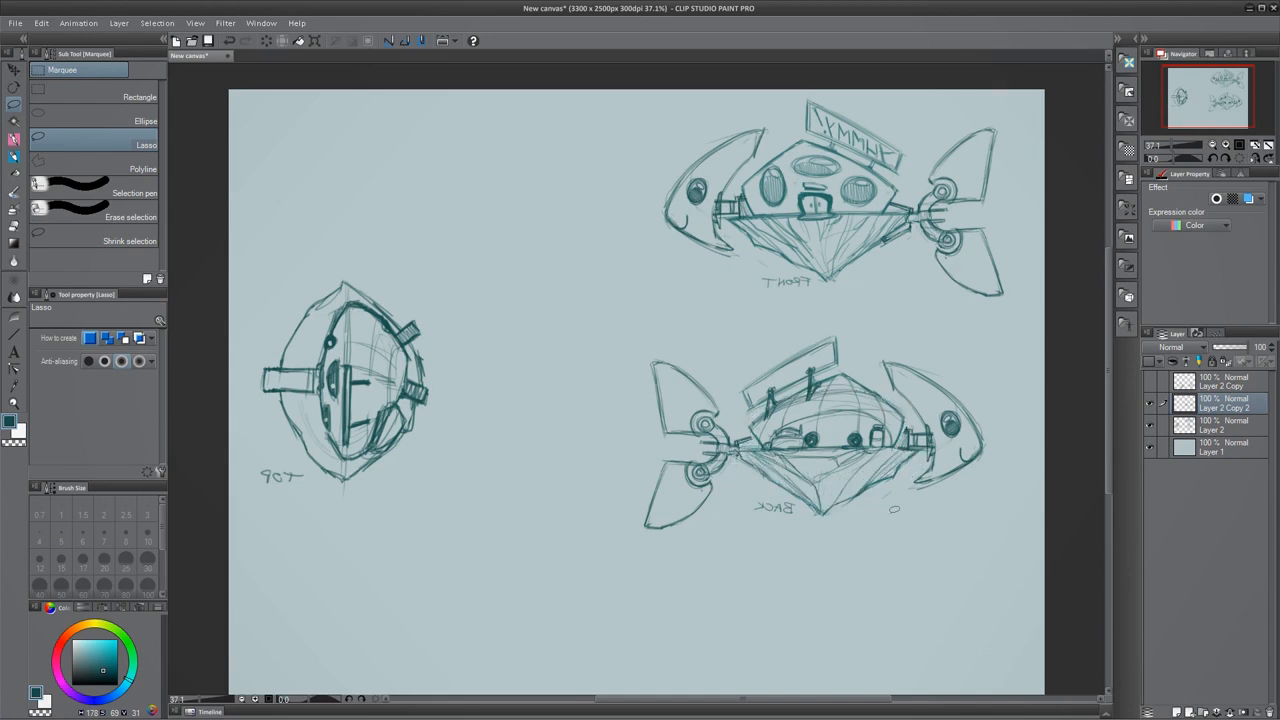
- Redraw the tail struts and joints where they meet the rock in the back and front views
left_click(14, 157)
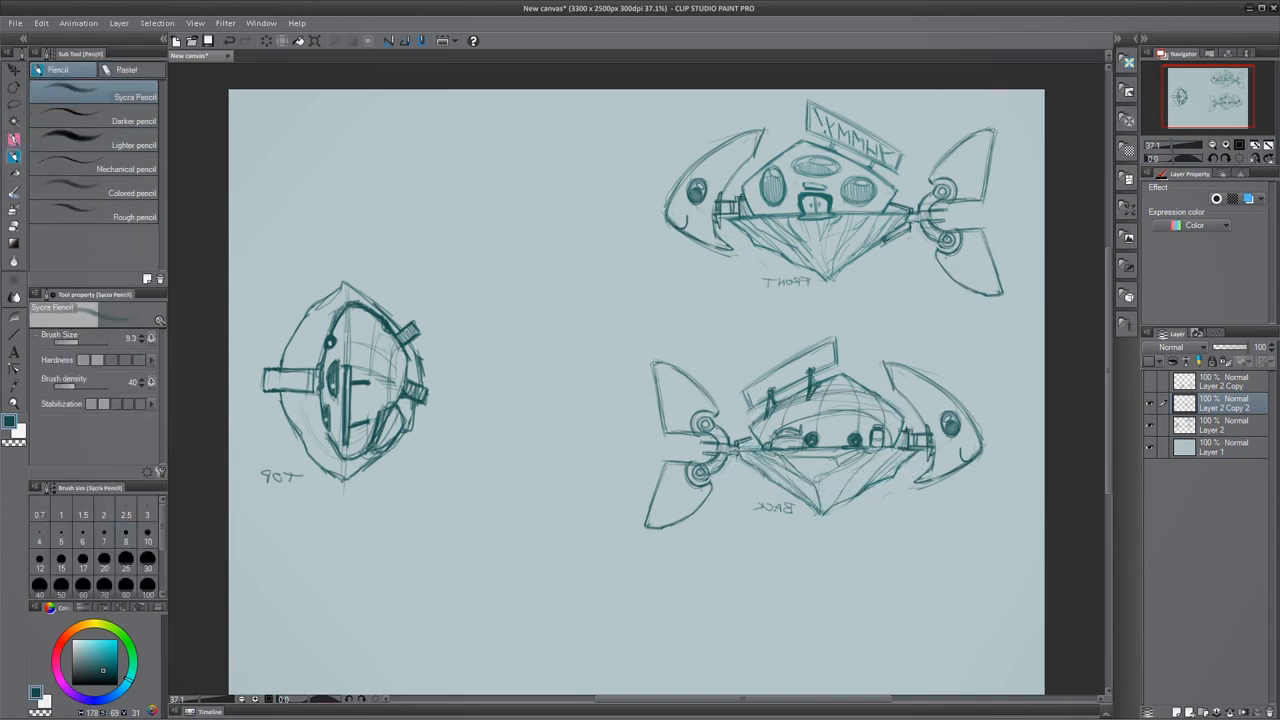
mouse_move(742, 452)
left_mouse_down()
mouse_move(764, 476)
mouse_move(716, 456)
left_mouse_up()
left_click_drag(913, 216, 933, 216)
left_click_drag(912, 215, 909, 231)
left_click_drag(908, 226, 889, 241)
left_click_drag(891, 202, 911, 210)
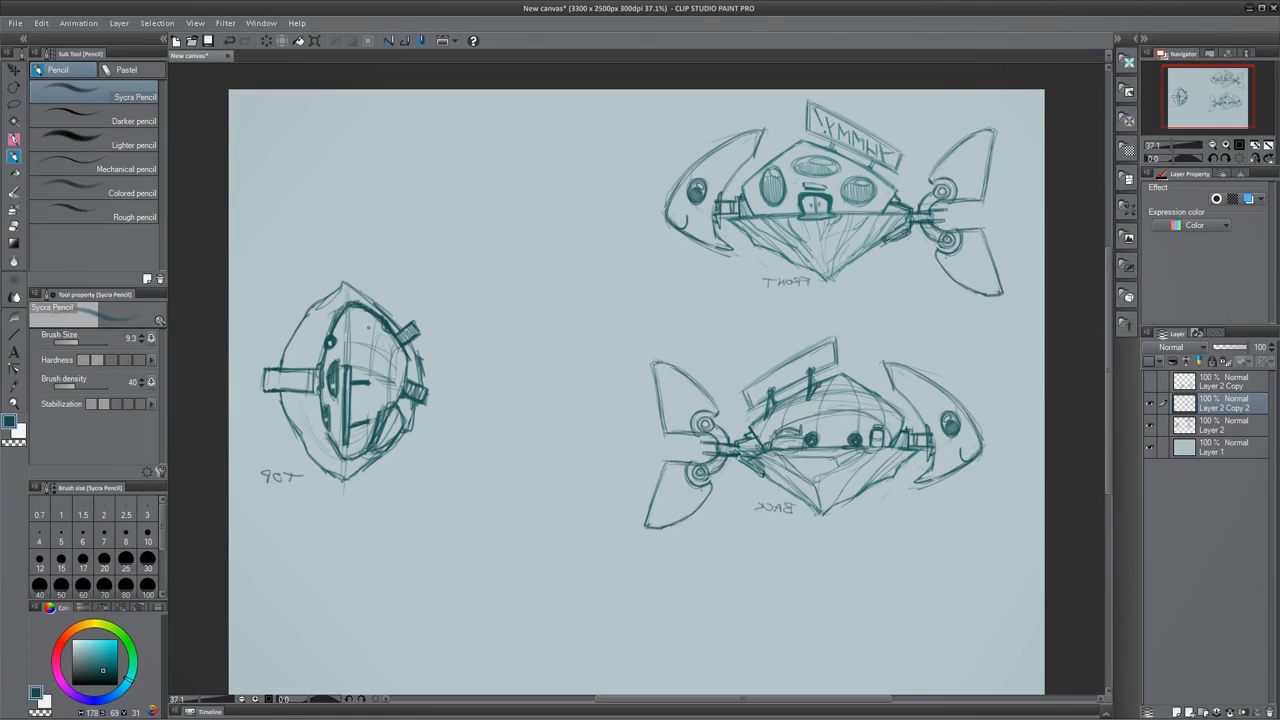
- Return the canvas to its unmirrored view and draw a vertical centre line through and beyond the top view
key("h")
left_click_drag(916, 280, 918, 206)
left_click_drag(922, 252, 924, 190)
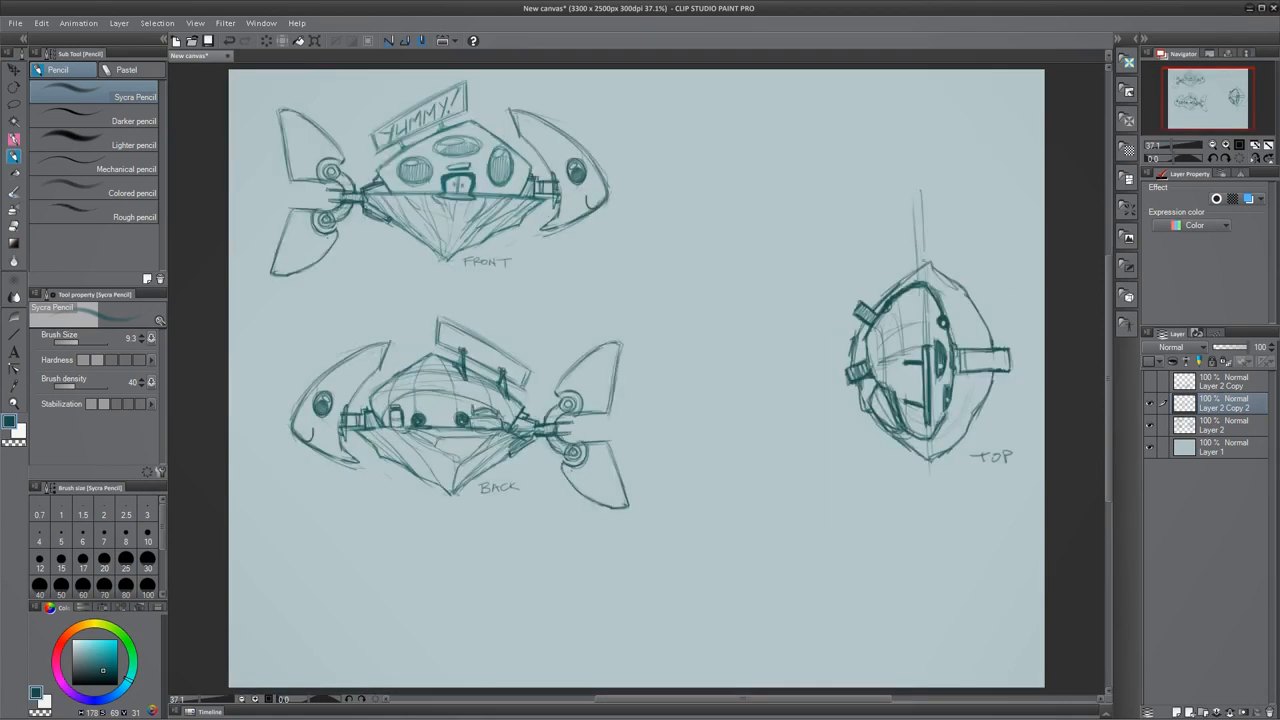
left_click_drag(922, 416, 921, 588)
left_click_drag(925, 262, 925, 174)
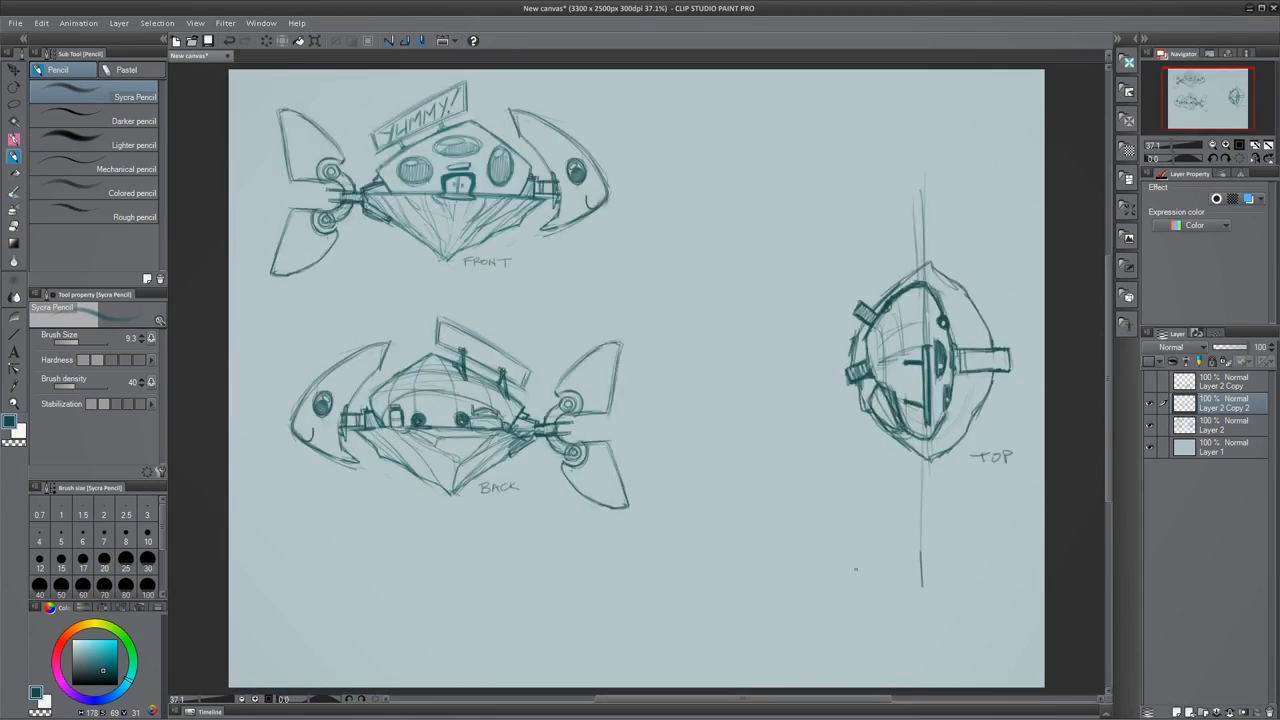
- Draw the tail below the top view's rock: a connector, a round joint and a leaf-shaped fin
mouse_move(922, 456)
left_mouse_down()
mouse_move(936, 464)
mouse_move(930, 481)
mouse_move(916, 478)
mouse_move(942, 476)
mouse_move(926, 486)
left_mouse_up()
left_click_drag(934, 468, 939, 506)
left_click_drag(927, 489, 932, 572)
mouse_move(932, 490)
left_mouse_down()
mouse_move(950, 530)
mouse_move(934, 574)
mouse_move(914, 526)
left_mouse_up()
left_click_drag(914, 530, 930, 574)
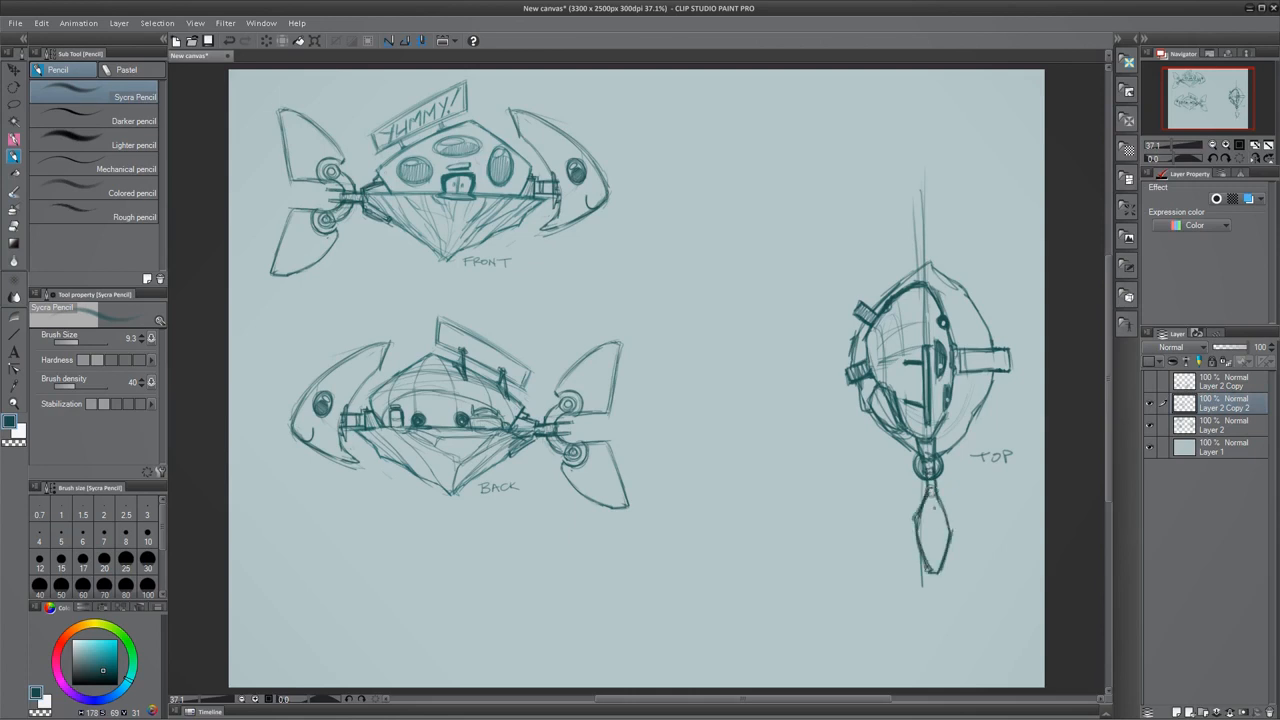
left_click_drag(938, 492, 954, 532)
left_click_drag(926, 496, 915, 526)
mouse_move(925, 500)
left_mouse_down()
mouse_move(924, 586)
mouse_move(945, 524)
mouse_move(952, 554)
left_mouse_up()
- Add bands along the outer edges of the front and back views' tail fins and across the top view's fin tip
left_click_drag(298, 120, 280, 274)
left_click_drag(302, 212, 284, 278)
left_click_drag(606, 348, 600, 416)
left_click_drag(596, 446, 620, 506)
left_click_drag(600, 440, 622, 504)
left_click_drag(926, 556, 944, 554)
mouse_move(925, 559)
left_mouse_down()
mouse_move(945, 558)
mouse_move(940, 580)
left_mouse_up()
left_click_drag(918, 543, 930, 579)
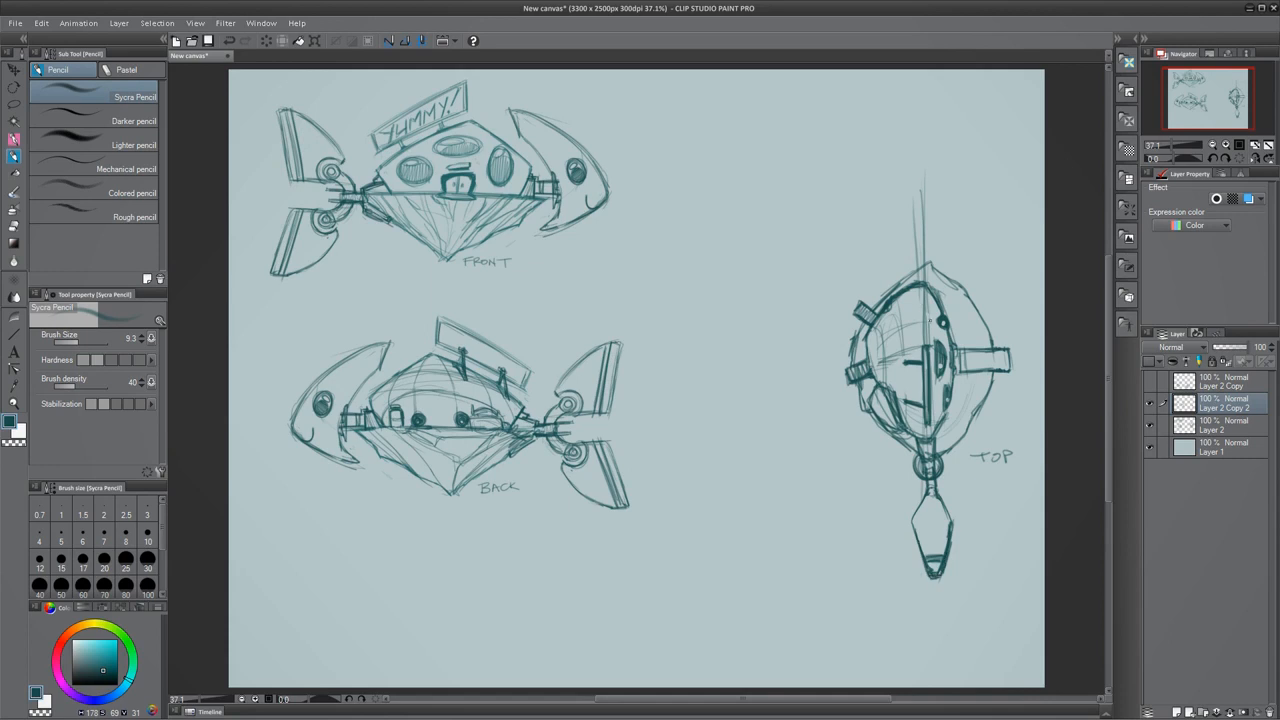
- Draw a pointed, leaf-shaped head over the upper end of the top view, undoing the surplus strokes
left_click_drag(902, 258, 918, 318)
left_click_drag(940, 258, 926, 320)
mouse_move(922, 192)
left_mouse_down()
mouse_move(940, 260)
mouse_move(902, 262)
mouse_move(918, 318)
left_mouse_up()
mouse_move(910, 206)
left_mouse_down()
mouse_move(901, 242)
mouse_move(938, 286)
mouse_move(945, 270)
mouse_move(928, 314)
left_mouse_up()
left_click_drag(900, 243, 920, 317)
mouse_move(919, 195)
left_mouse_down()
mouse_move(895, 261)
mouse_move(902, 282)
left_mouse_up()
left_click_drag(902, 222, 923, 304)
left_click_drag(923, 202, 924, 280)
key("ctrl+z")
key("ctrl+z")
key("ctrl+z")
key("ctrl+z")
key("ctrl+z")
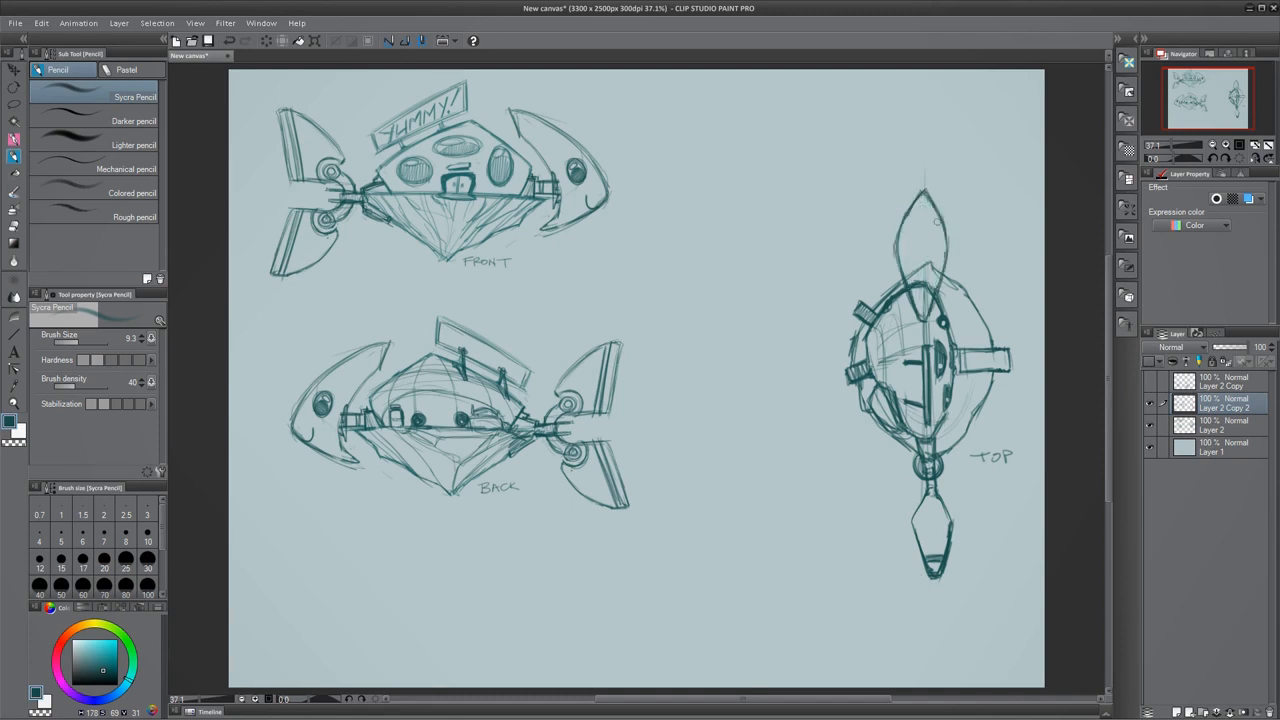
- Check the sketch mirrored and rotate the top view slightly to straighten it
key("h")
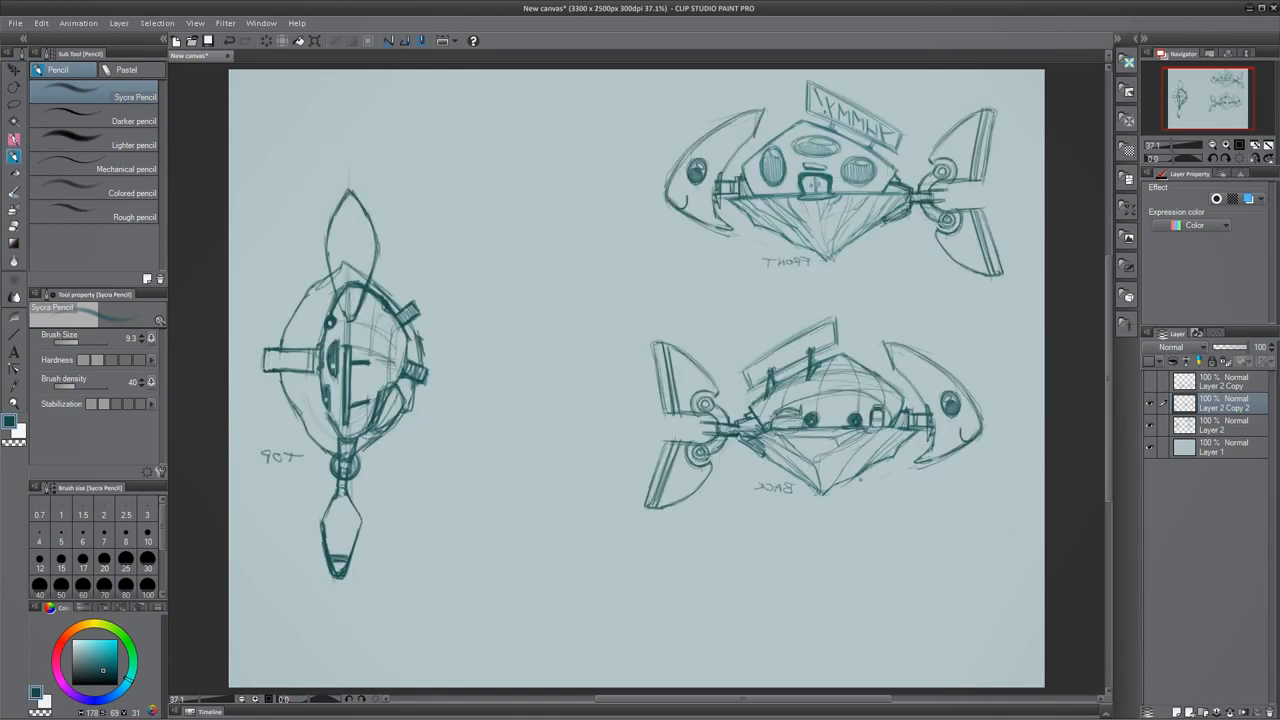
key("m")
mouse_move(378, 648)
left_mouse_down()
mouse_move(443, 357)
mouse_move(378, 648)
left_mouse_up()
key("ctrl+t")
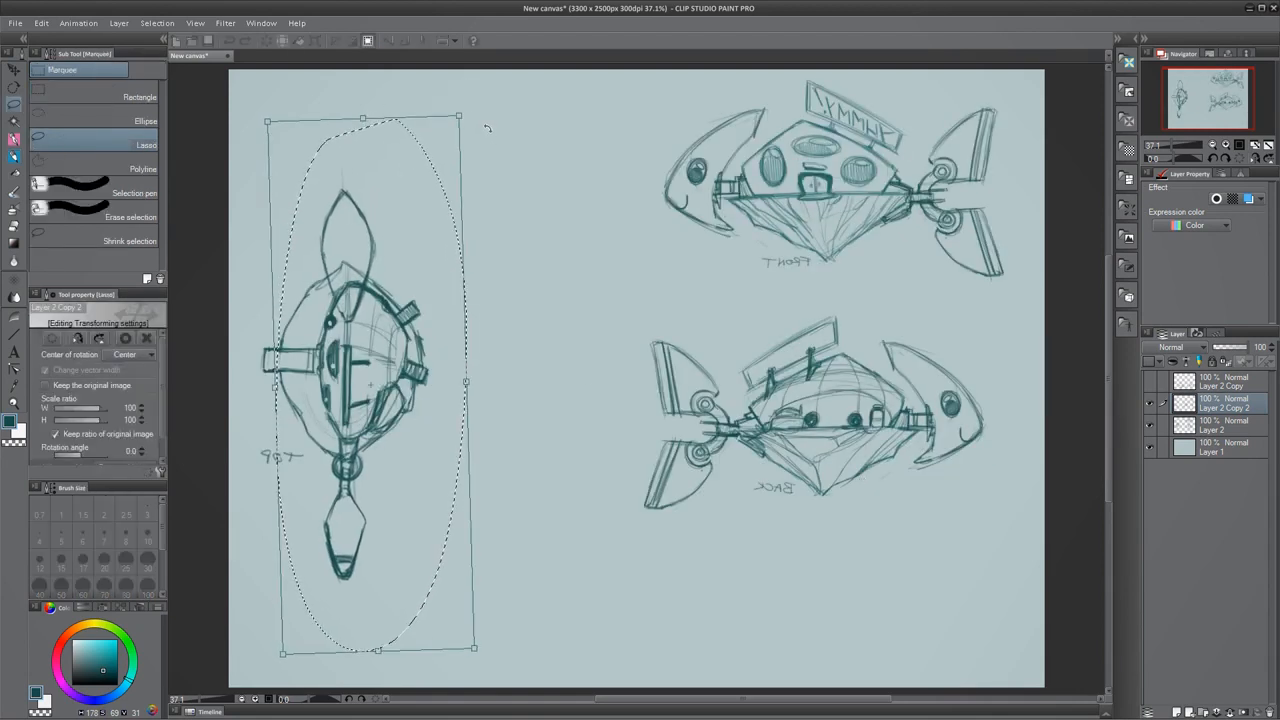
key("Return")
key("ctrl+d")
key("h")
- Darken the outlines of the top view's head and tail fin and add a centre line inside the head
key("p")
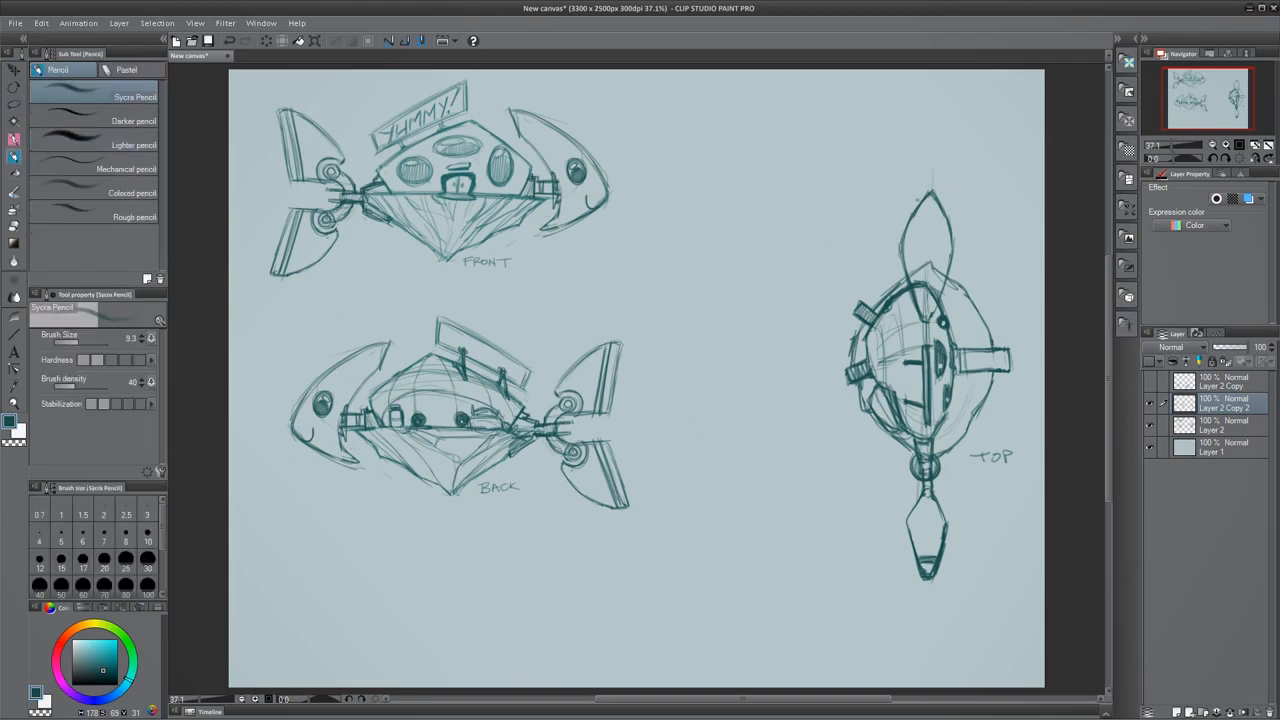
mouse_move(928, 191)
left_mouse_down()
mouse_move(902, 252)
mouse_move(926, 245)
left_mouse_up()
mouse_move(933, 194)
left_mouse_down()
mouse_move(949, 231)
mouse_move(943, 291)
left_mouse_up()
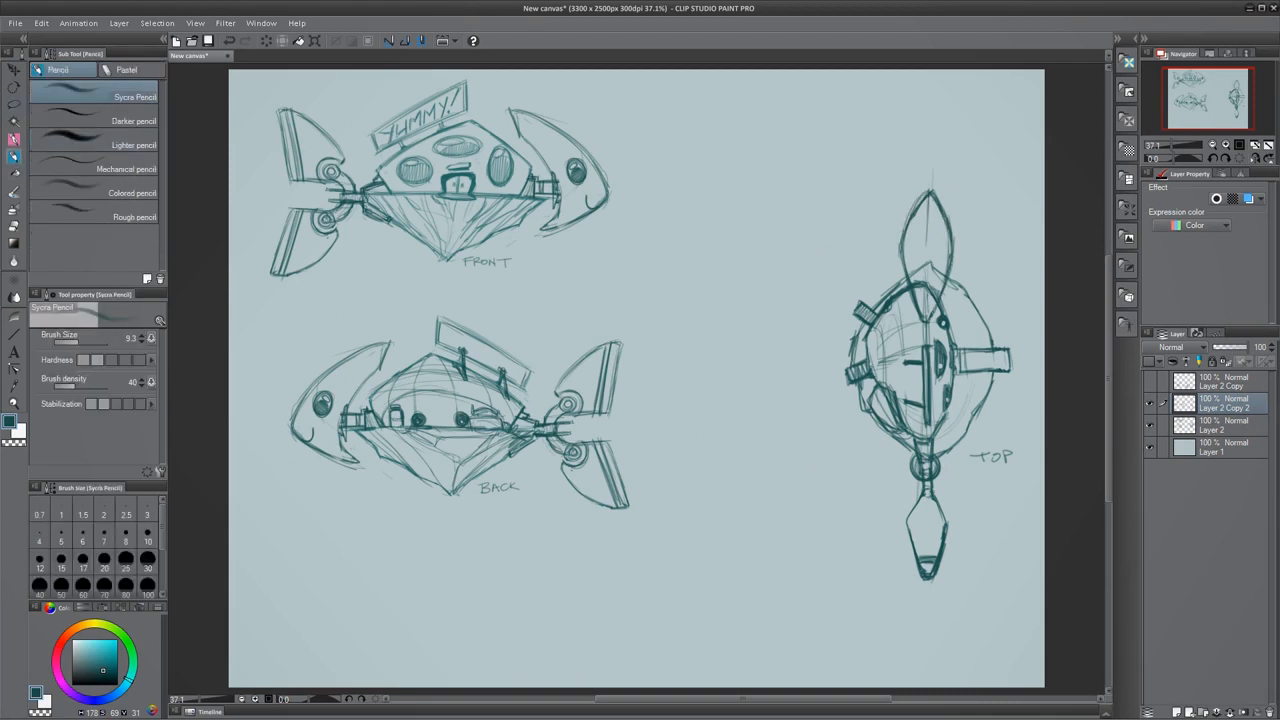
left_click_drag(921, 496, 909, 530)
left_click_drag(920, 194, 900, 254)
- Check the hidden Layer 2 Copy and delete both it and Layer 2 Copy 2
left_click(1150, 382)
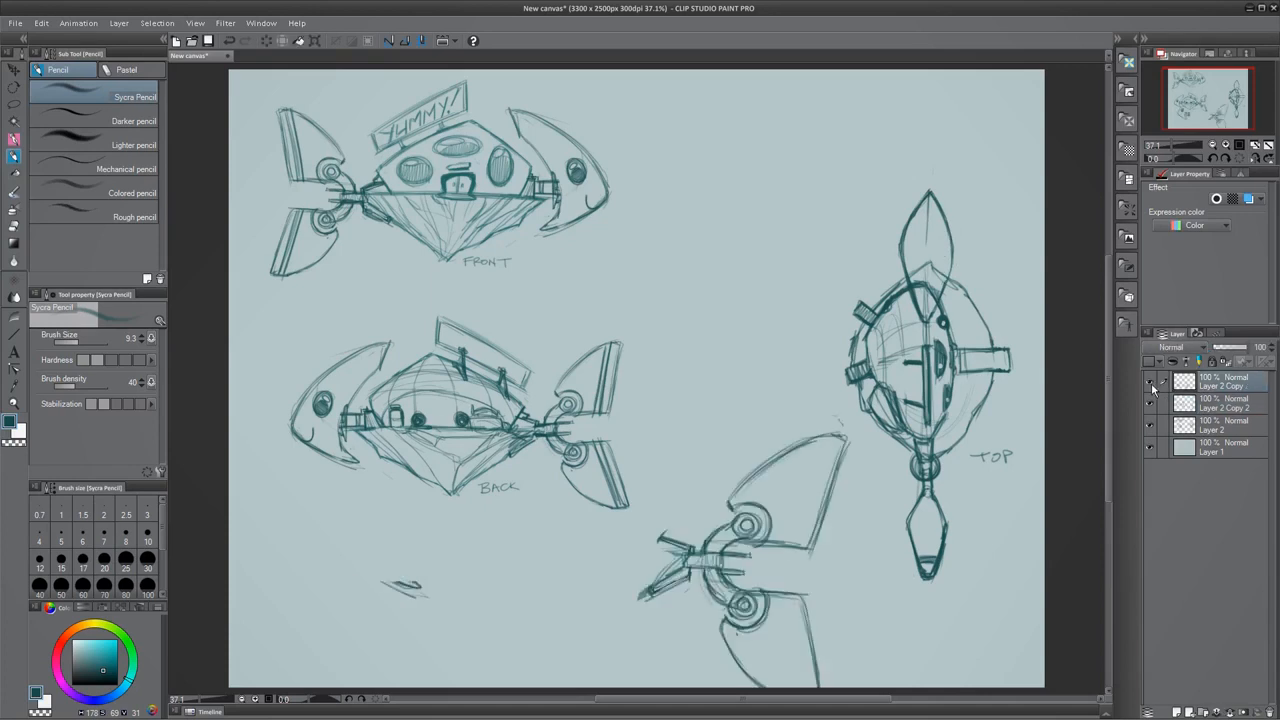
left_click(1150, 383)
left_click(1150, 404)
left_click(1210, 411, "shift")
left_click(1269, 712)
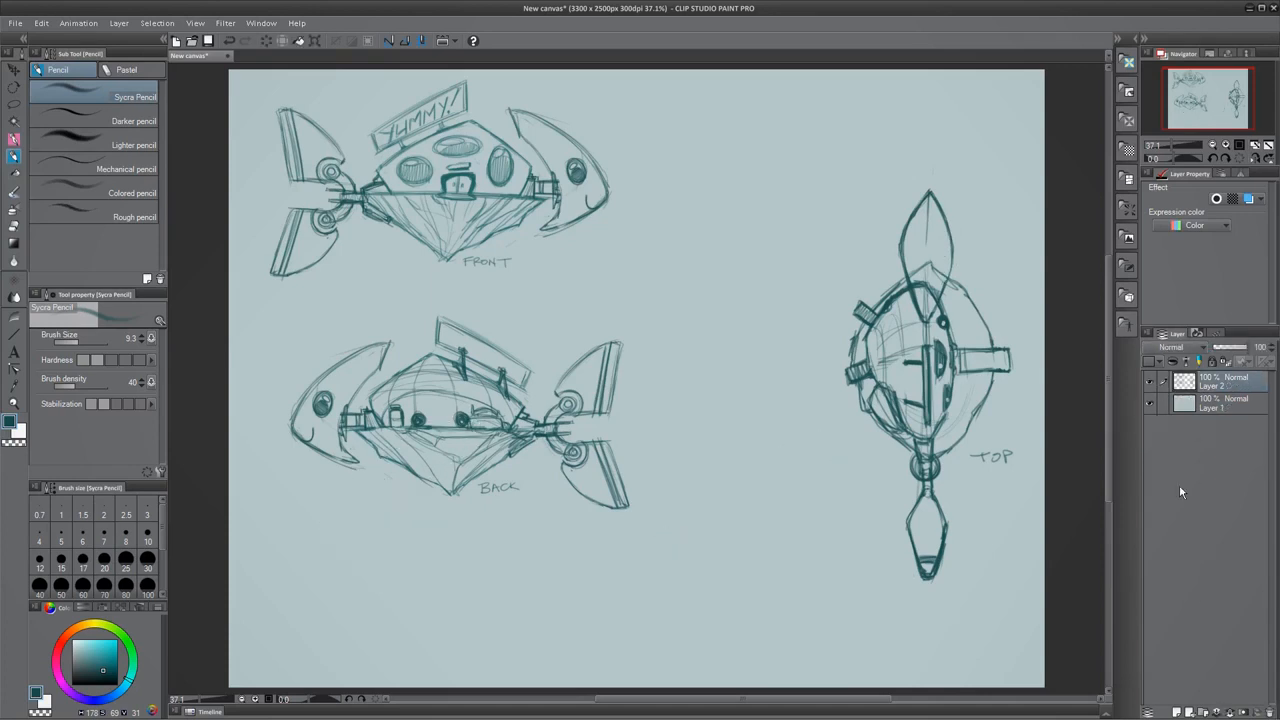
- Erase the body lines showing through the top view's head and draw a dark oval eye on each side
mouse_move(912, 266)
left_mouse_down()
mouse_move(924, 308)
mouse_move(938, 298)
mouse_move(924, 318)
left_mouse_up()
mouse_move(930, 240)
left_mouse_down()
mouse_move(928, 205)
mouse_move(929, 267)
left_mouse_up()
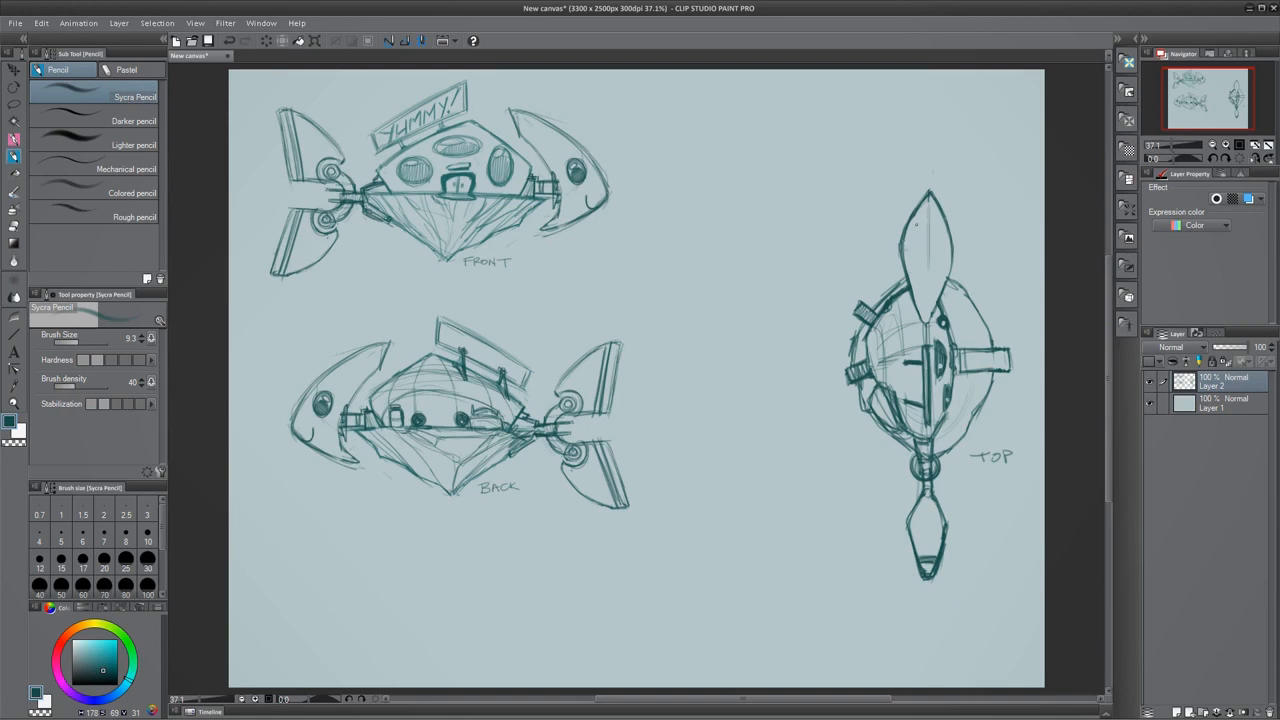
mouse_move(910, 224)
left_mouse_down()
mouse_move(904, 250)
mouse_move(908, 228)
mouse_move(956, 250)
mouse_move(950, 222)
mouse_move(905, 245)
mouse_move(951, 251)
mouse_move(903, 251)
left_mouse_up()
left_click_drag(899, 230, 901, 248)
left_click_drag(947, 225, 950, 250)
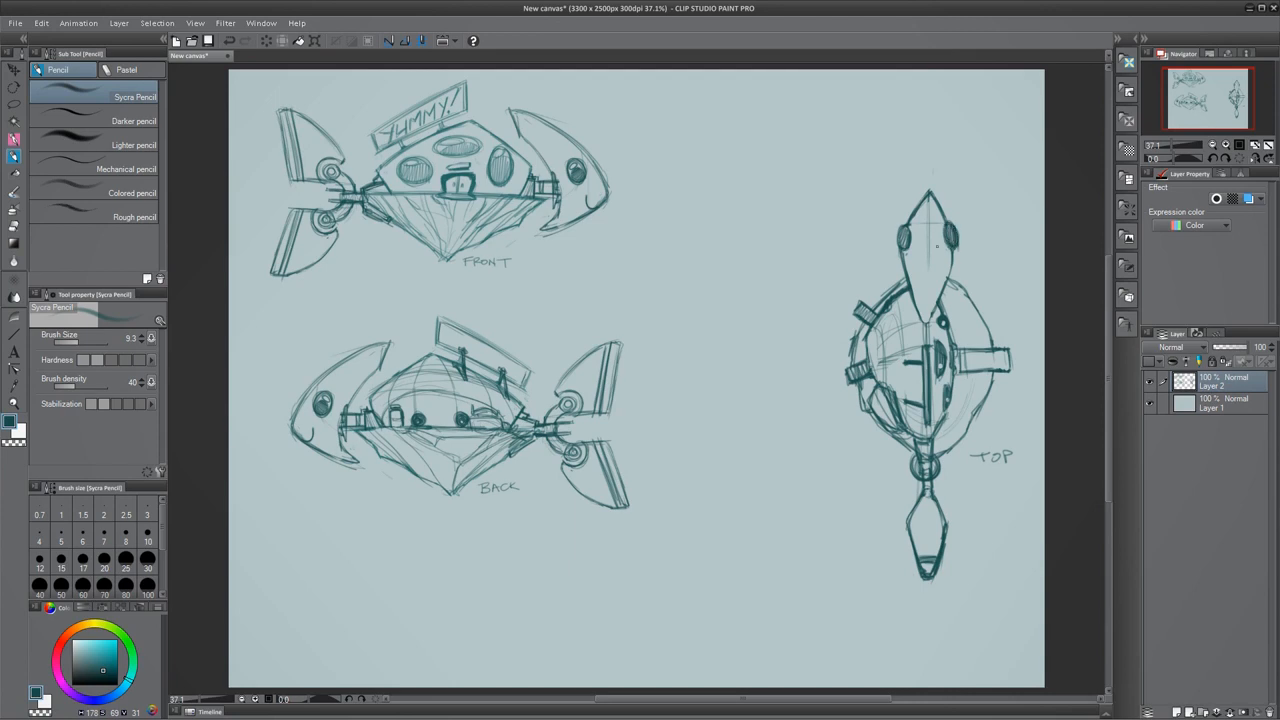
- Strengthen the top view head's centre line and round off its pointed nose
left_click_drag(922, 304, 928, 326)
left_click_drag(926, 246, 926, 314)
left_click_drag(920, 208, 931, 198)
mouse_move(926, 194)
left_mouse_down()
mouse_move(911, 211)
mouse_move(941, 206)
mouse_move(930, 206)
left_mouse_up()
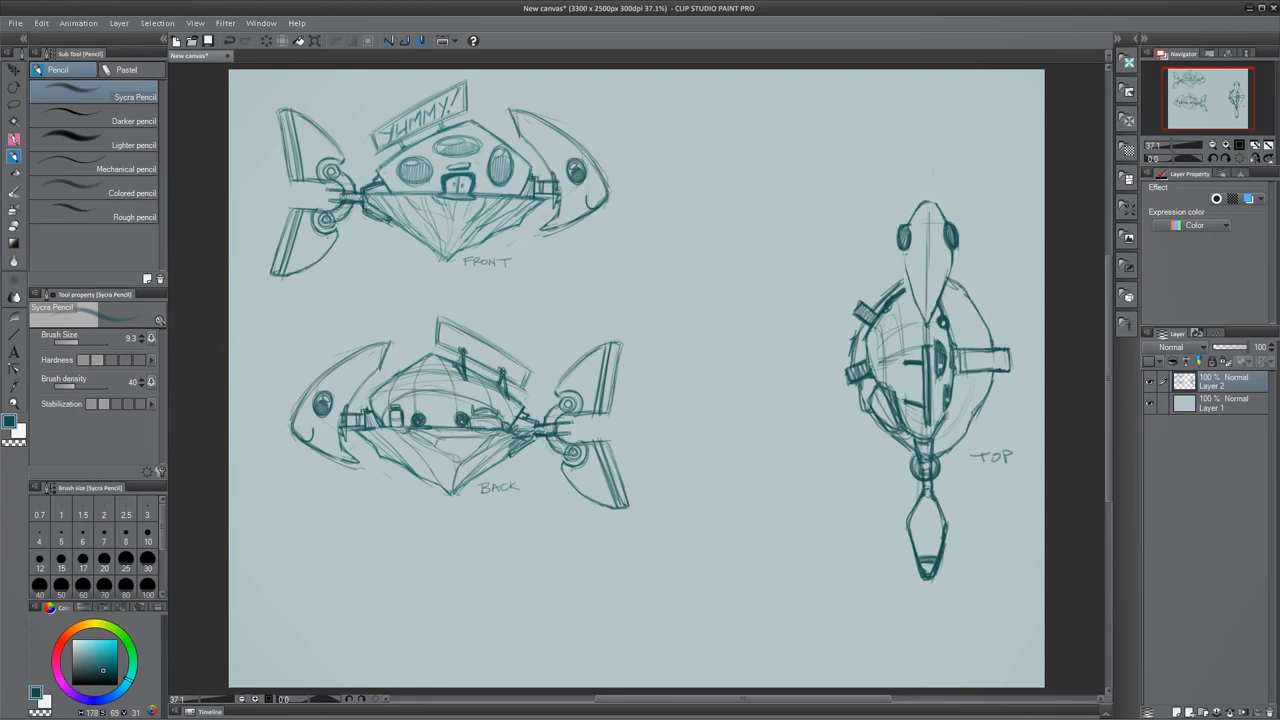
- Clean up the top view's outline beside the head, add light contour lines to the rock and darken the central strip
left_click_drag(904, 293, 912, 273)
left_click_drag(966, 380, 950, 436)
left_click_drag(946, 300, 960, 338)
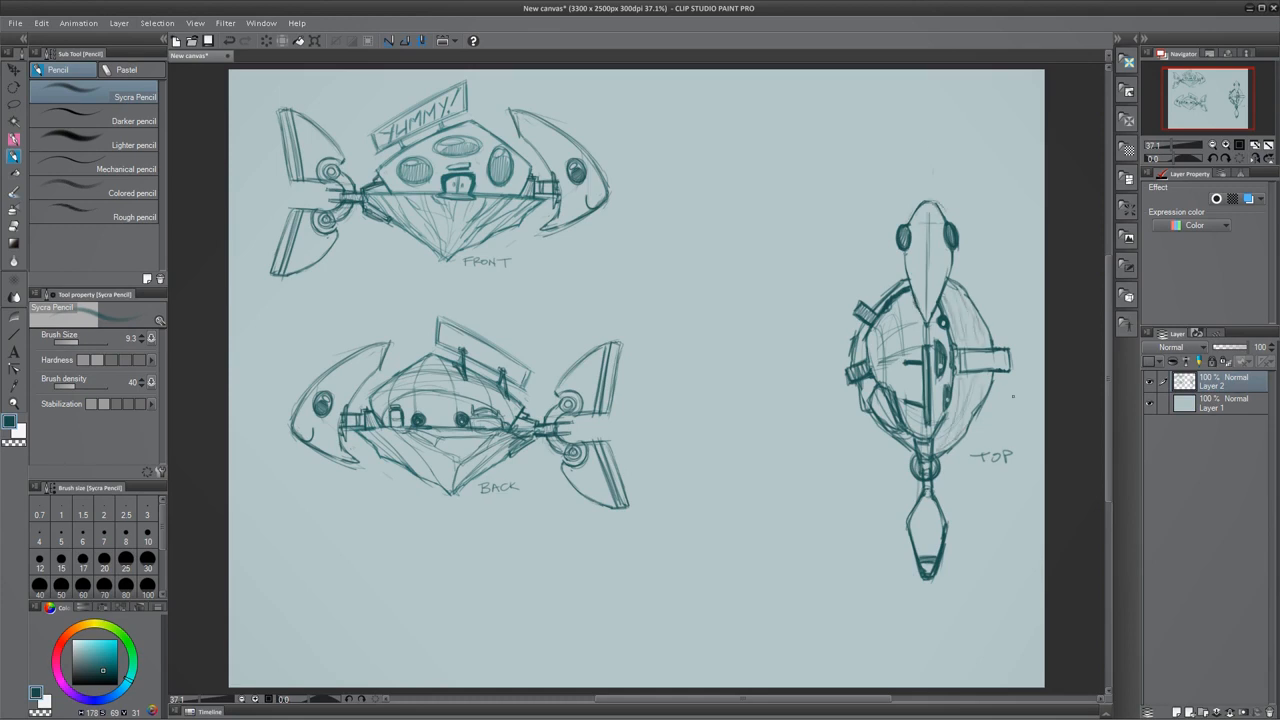
left_click_drag(928, 349, 931, 414)
left_click_drag(932, 346, 931, 420)
- Copy the front view's tail fin and head and paste each onto its own layer
key("m")
mouse_move(382, 178)
left_mouse_down()
mouse_move(376, 157)
mouse_move(391, 210)
left_mouse_up()
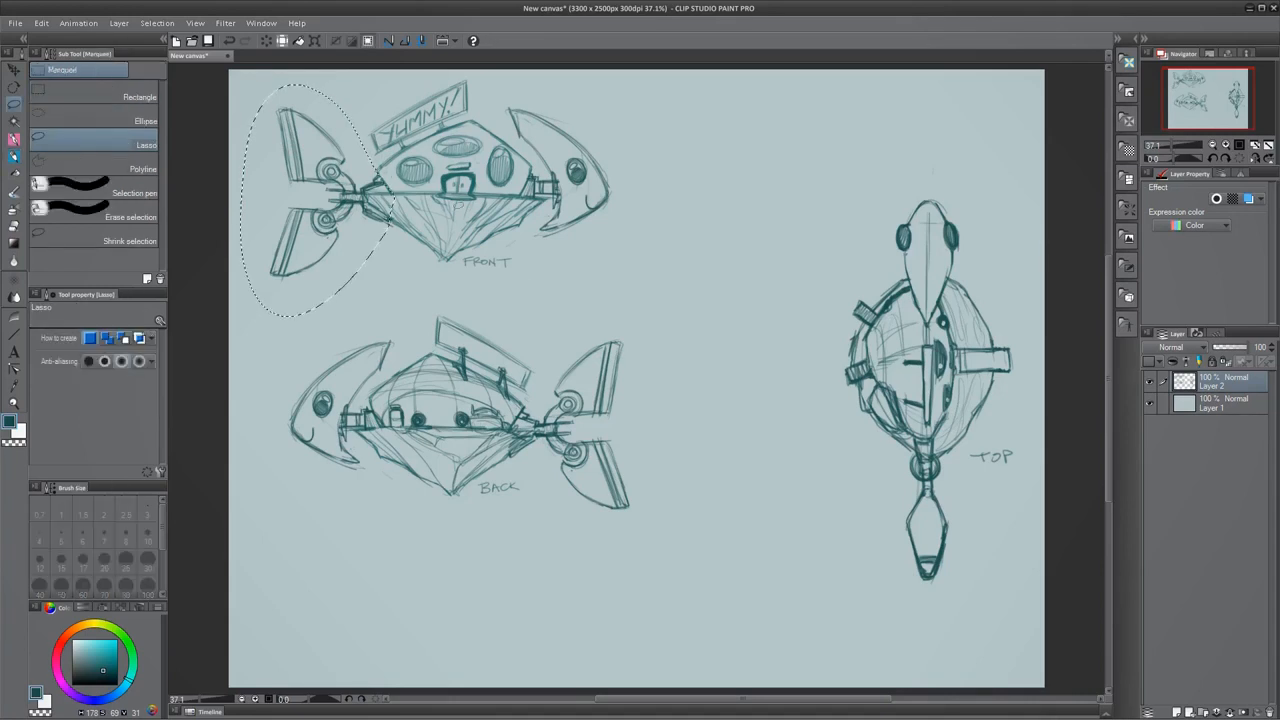
key("ctrl+c")
key("ctrl+v")
left_click(1215, 403)
mouse_move(500, 92)
left_mouse_down()
mouse_move(638, 148)
mouse_move(522, 215)
mouse_move(498, 95)
left_mouse_up()
key("ctrl+c")
key("ctrl+v")
- Move the copied head and tail fin to the empty area beside the front view and merge their layers
key("k")
left_click_drag(620, 165, 871, 160)
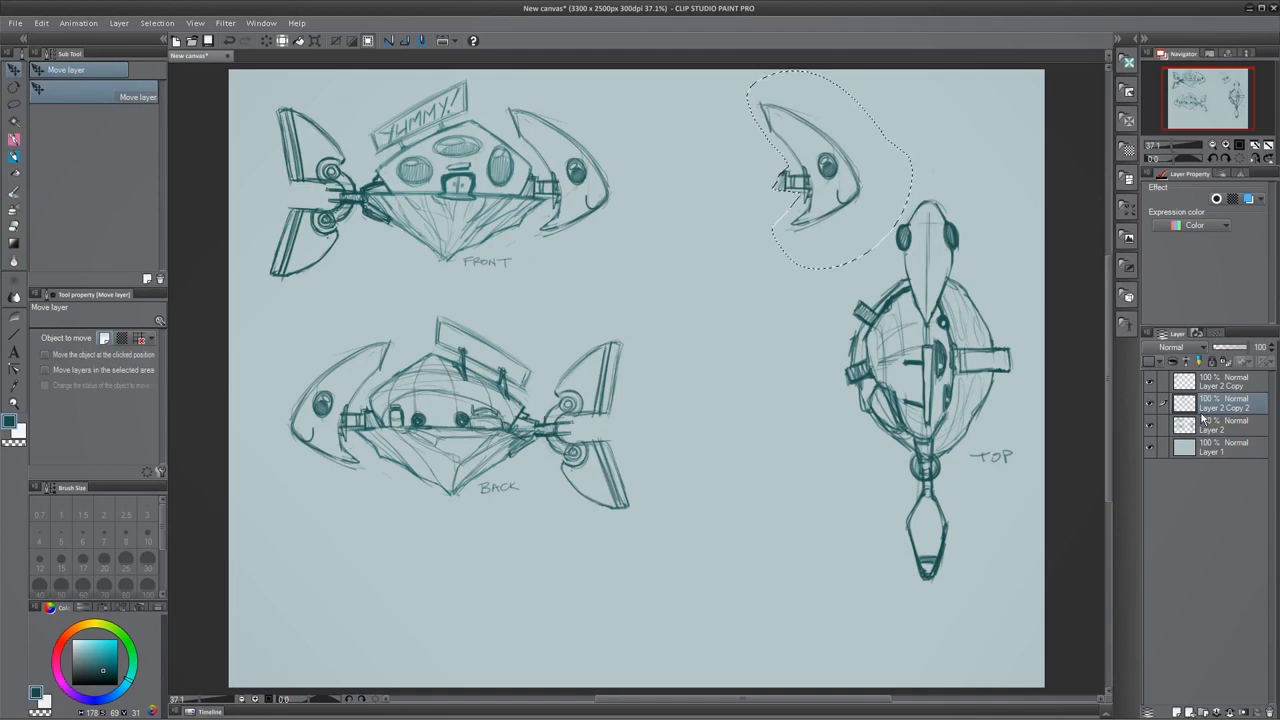
key("ctrl+d")
left_click(1215, 382)
mouse_move(385, 226)
left_mouse_down()
mouse_move(799, 206)
mouse_move(737, 214)
left_mouse_up()
key("ctrl+e")
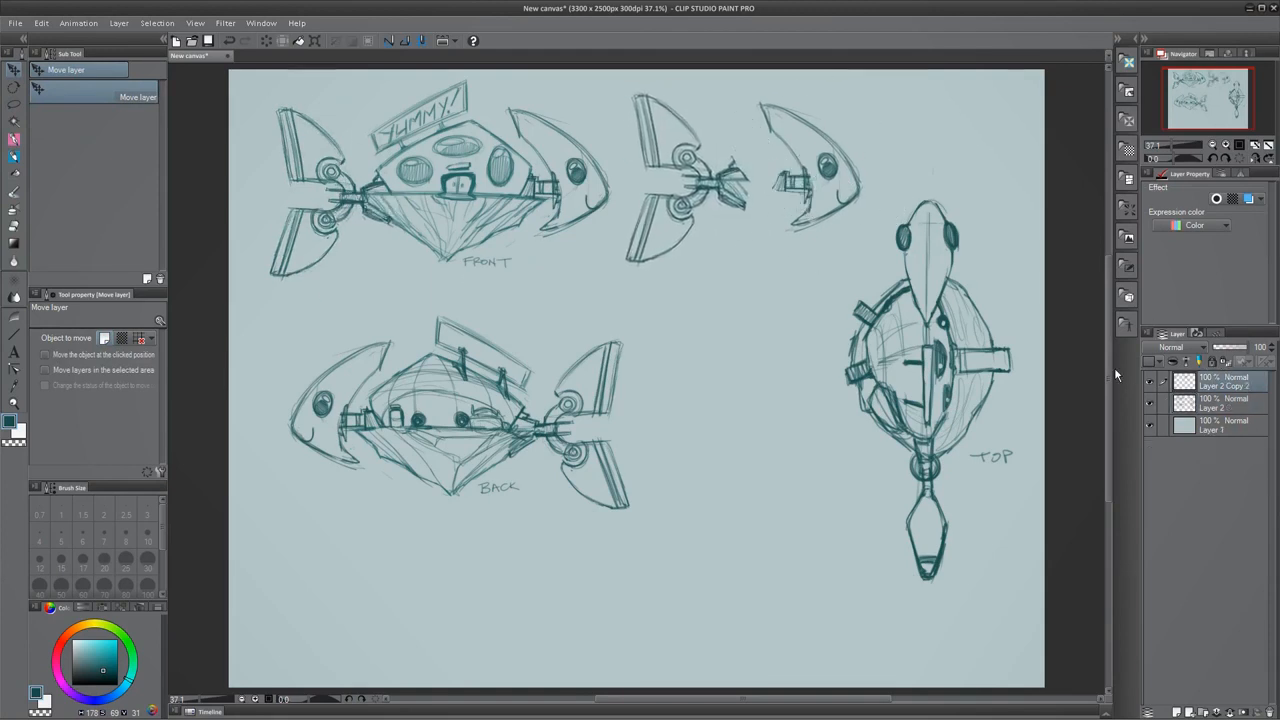
- Lasso the copied tail and head together and shift them slightly lower, clear of the canvas edge
key("m")
mouse_move(616, 103)
left_mouse_down()
mouse_move(879, 214)
mouse_move(612, 94)
left_mouse_up()
key("k")
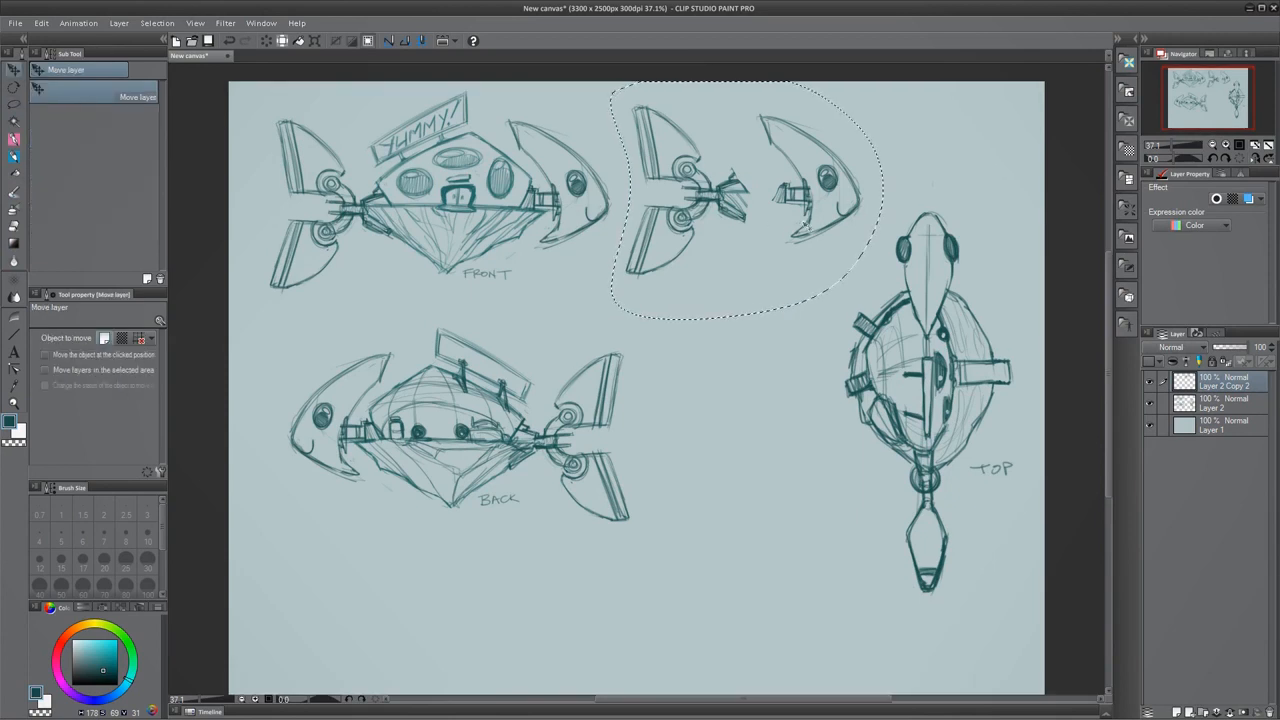
mouse_move(742, 196)
left_mouse_down()
mouse_move(730, 250)
mouse_move(784, 240)
mouse_move(786, 258)
left_mouse_up()
key("ctrl+d")
- Clean up the copied tail and head joints and draw a thin vertical rib plate at each inner end
left_click(14, 157)
left_click_drag(782, 200, 788, 256)
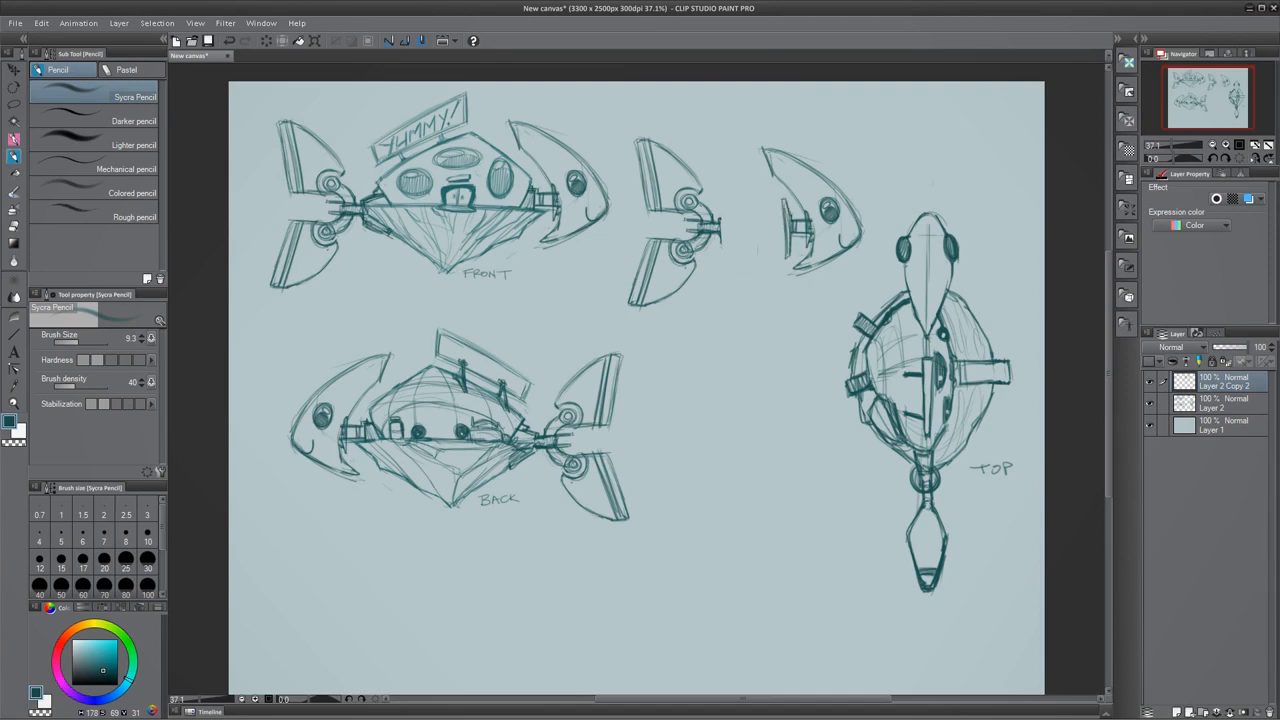
mouse_move(724, 198)
left_mouse_down()
mouse_move(728, 262)
mouse_move(725, 222)
left_mouse_up()
left_click_drag(786, 190, 788, 220)
mouse_move(790, 234)
left_mouse_down()
mouse_move(790, 266)
mouse_move(812, 258)
left_mouse_up()
left_click_drag(802, 204, 810, 254)
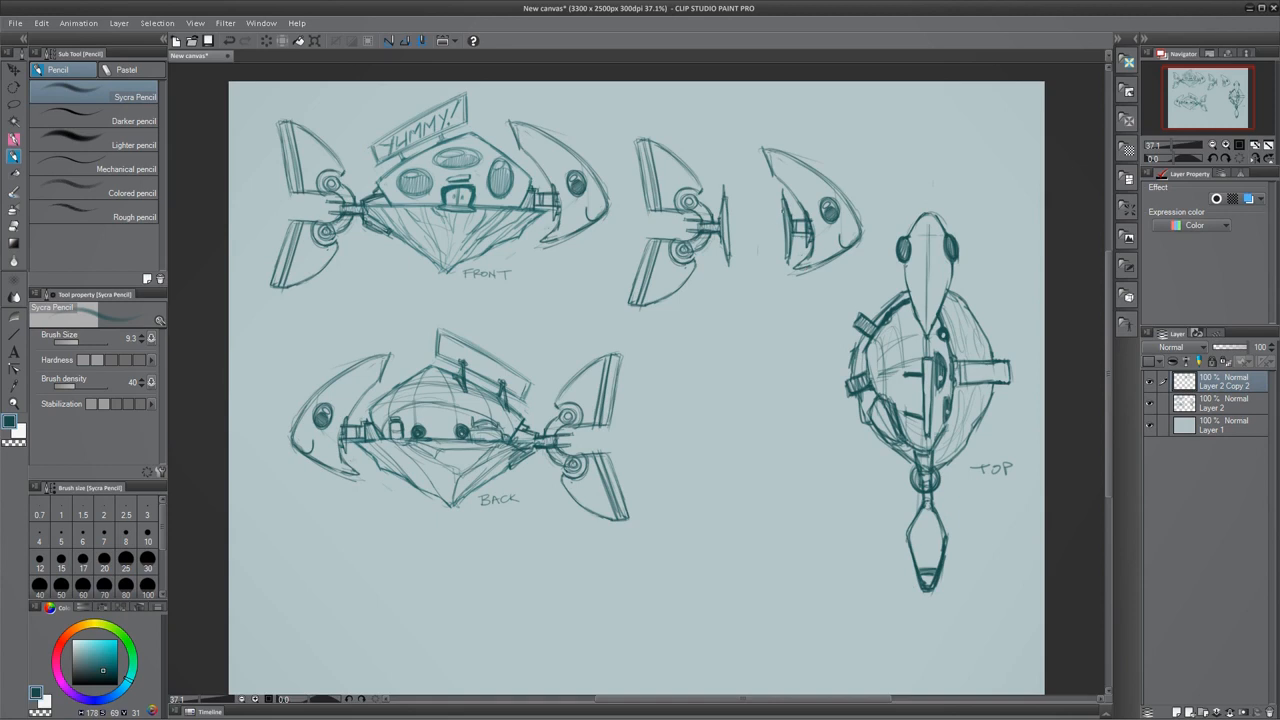
- Rough in a tall, narrow central rib and a horizontal spine joining the copied tail to the head
left_click_drag(745, 146, 743, 286)
left_click_drag(750, 138, 754, 226)
left_click_drag(740, 138, 743, 220)
left_click_drag(744, 212, 752, 314)
left_click_drag(752, 224, 753, 338)
left_click_drag(752, 288, 753, 346)
mouse_move(720, 232)
left_mouse_down()
mouse_move(792, 233)
mouse_move(790, 222)
left_mouse_up()
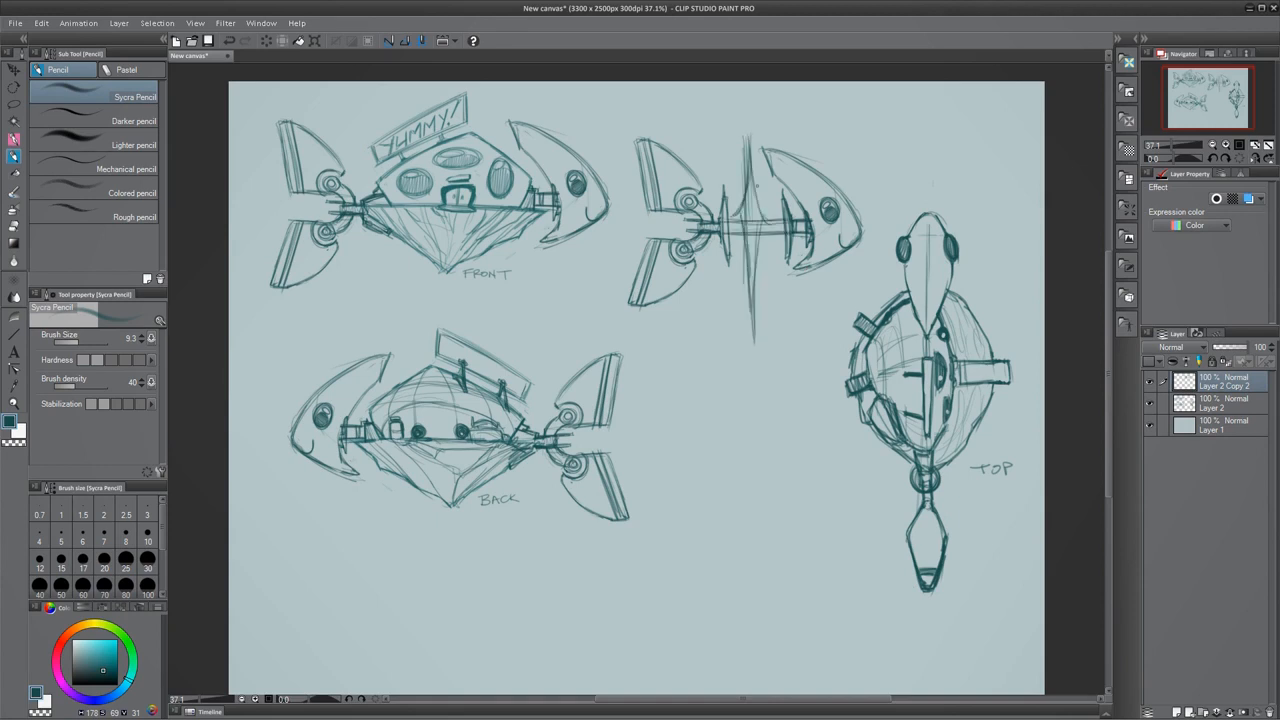
- Shape the central rib into curved spikes that taper above and below the spine
left_click_drag(750, 160, 772, 222)
left_click_drag(747, 130, 734, 217)
left_click_drag(748, 168, 768, 218)
mouse_move(748, 128)
left_mouse_down()
mouse_move(767, 213)
mouse_move(740, 190)
mouse_move(758, 212)
left_mouse_up()
left_click_drag(748, 198, 750, 214)
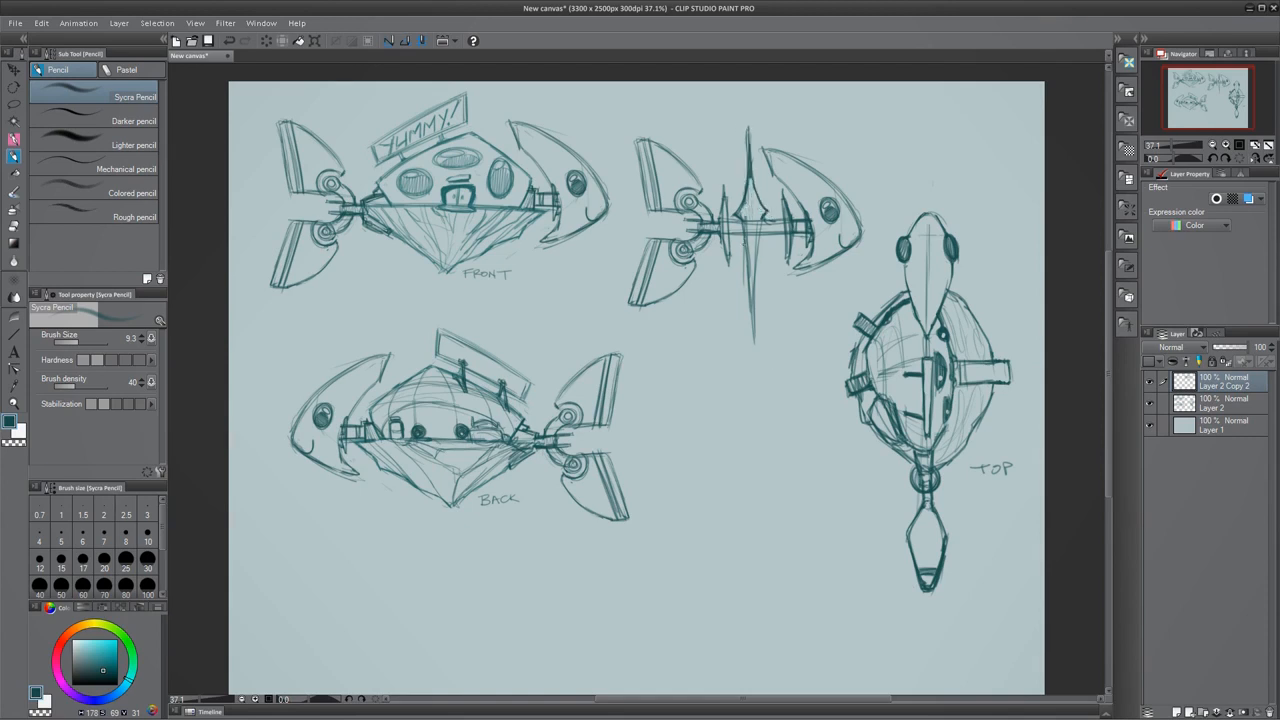
left_click_drag(768, 256, 760, 346)
left_click_drag(740, 245, 757, 346)
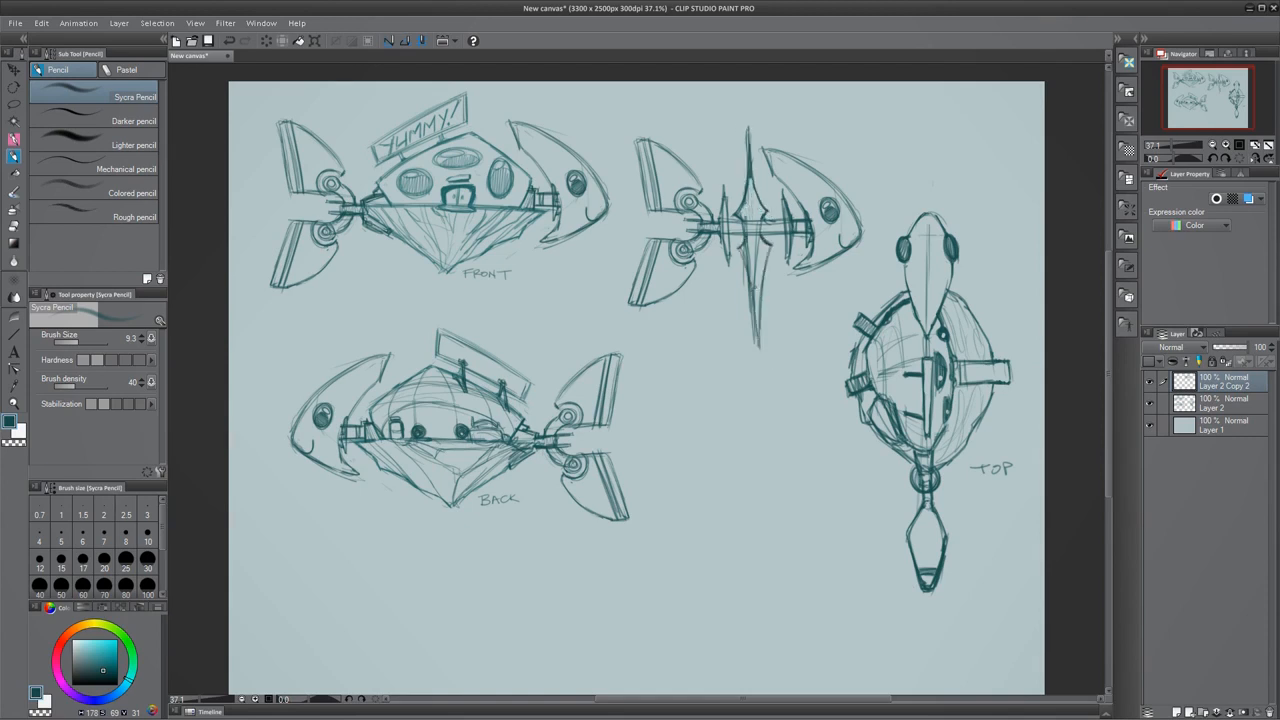
- Rework the central rib into a shorter double-ended spike with an inner ridge, undoing the surplus strokes
left_click_drag(749, 268, 753, 324)
mouse_move(749, 250)
left_mouse_down()
mouse_move(757, 344)
mouse_move(761, 310)
left_mouse_up()
left_click_drag(765, 264, 761, 332)
mouse_move(764, 248)
left_mouse_down()
mouse_move(762, 282)
mouse_move(744, 294)
left_mouse_up()
left_click_drag(755, 236, 756, 306)
mouse_move(752, 178)
left_mouse_down()
mouse_move(753, 290)
mouse_move(770, 248)
mouse_move(748, 129)
mouse_move(746, 166)
left_mouse_up()
left_click_drag(745, 138, 755, 270)
key("ctrl+z")
key("ctrl+z")
key("ctrl+z")
key("ctrl+z")
left_click_drag(753, 185, 757, 281)
left_click_drag(760, 226, 755, 260)
left_click_drag(744, 222, 753, 251)
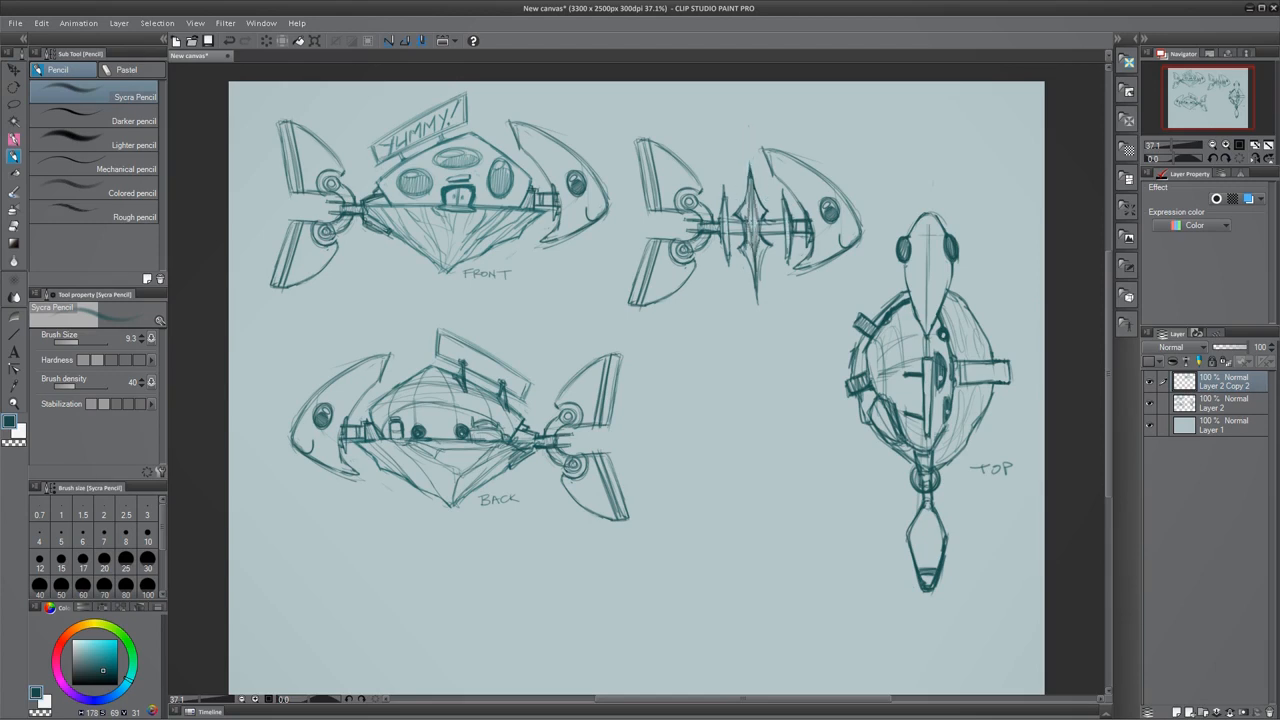
- Add small vertebra discs along the spine on both sides of the central rib
key("ctrl+y")
key("ctrl+y")
key("ctrl+y")
key("ctrl+y")
key("ctrl+y")
key("ctrl+y")
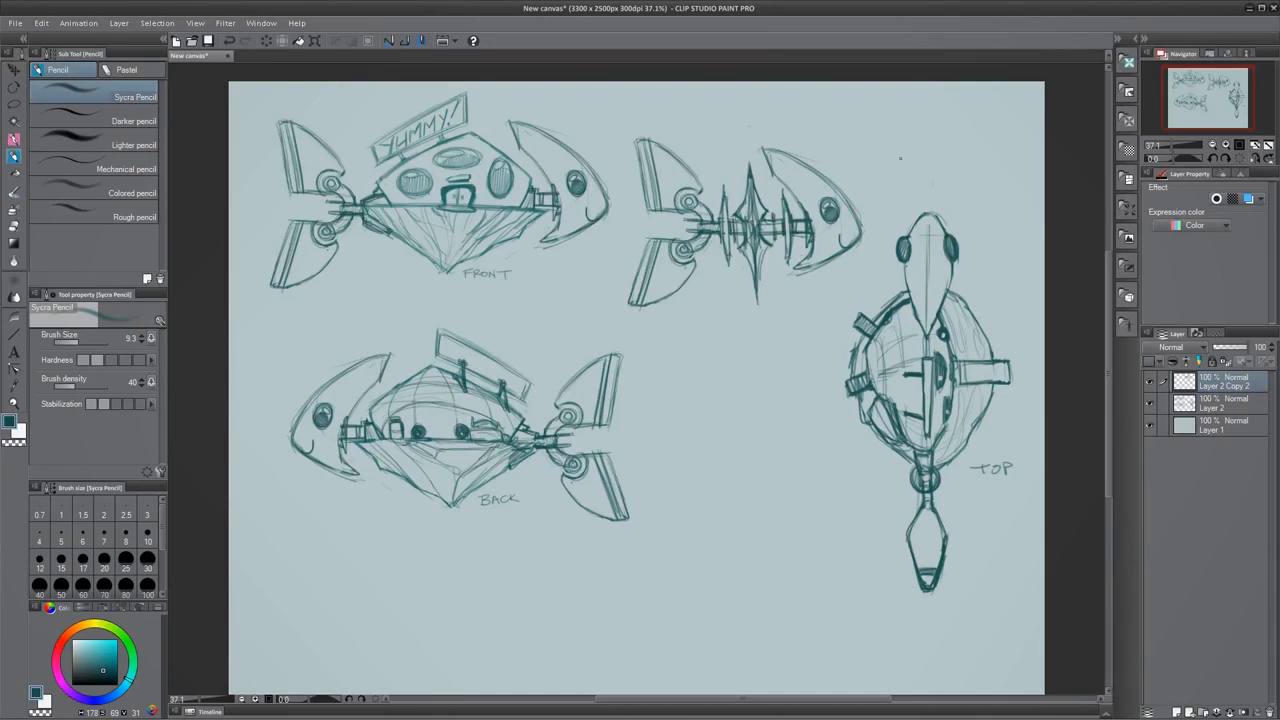
key("ctrl+y")
key("ctrl+y")
key("ctrl+y")
key("ctrl+y")
key("ctrl+y")
key("ctrl+y")
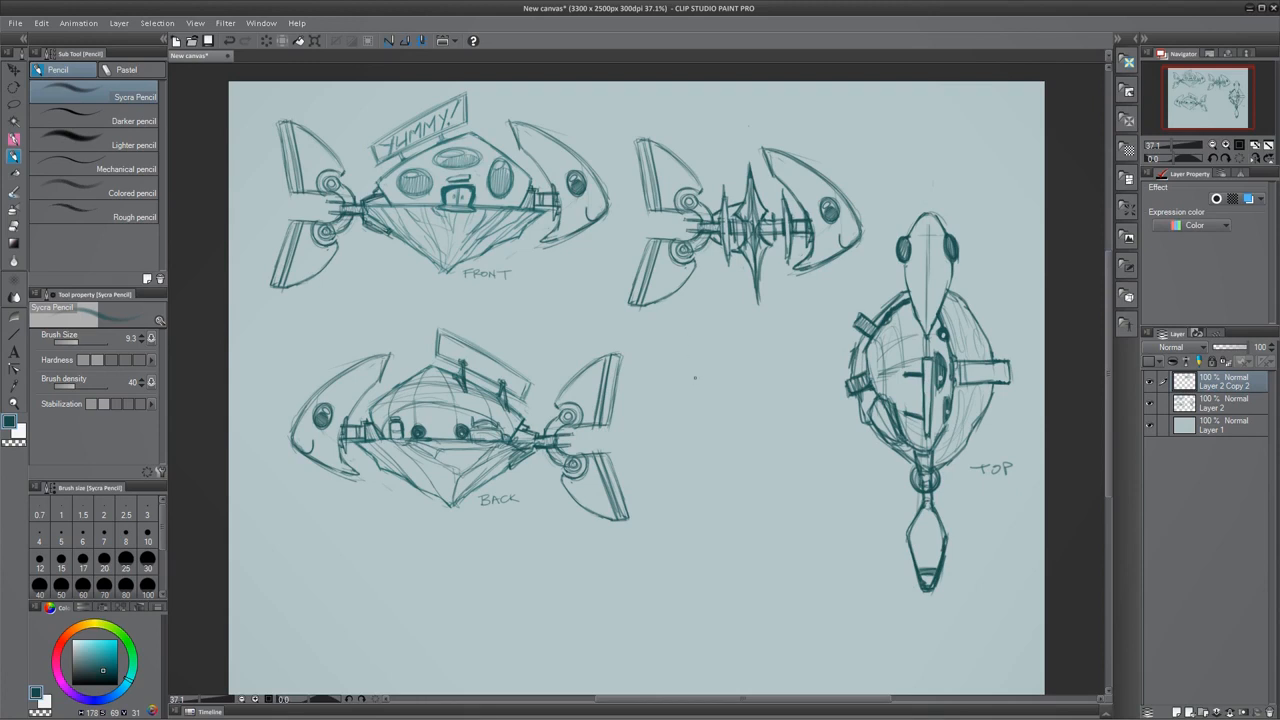
- Outline a long, tapered, angular fin panel in the empty area beside the back view
left_click_drag(673, 358, 686, 450)
left_click_drag(672, 357, 735, 448)
mouse_move(673, 368)
left_mouse_down()
mouse_move(697, 466)
mouse_move(731, 436)
mouse_move(694, 362)
left_mouse_up()
left_click_drag(672, 372, 704, 476)
left_click_drag(676, 395, 704, 471)
left_click_drag(702, 466, 723, 466)
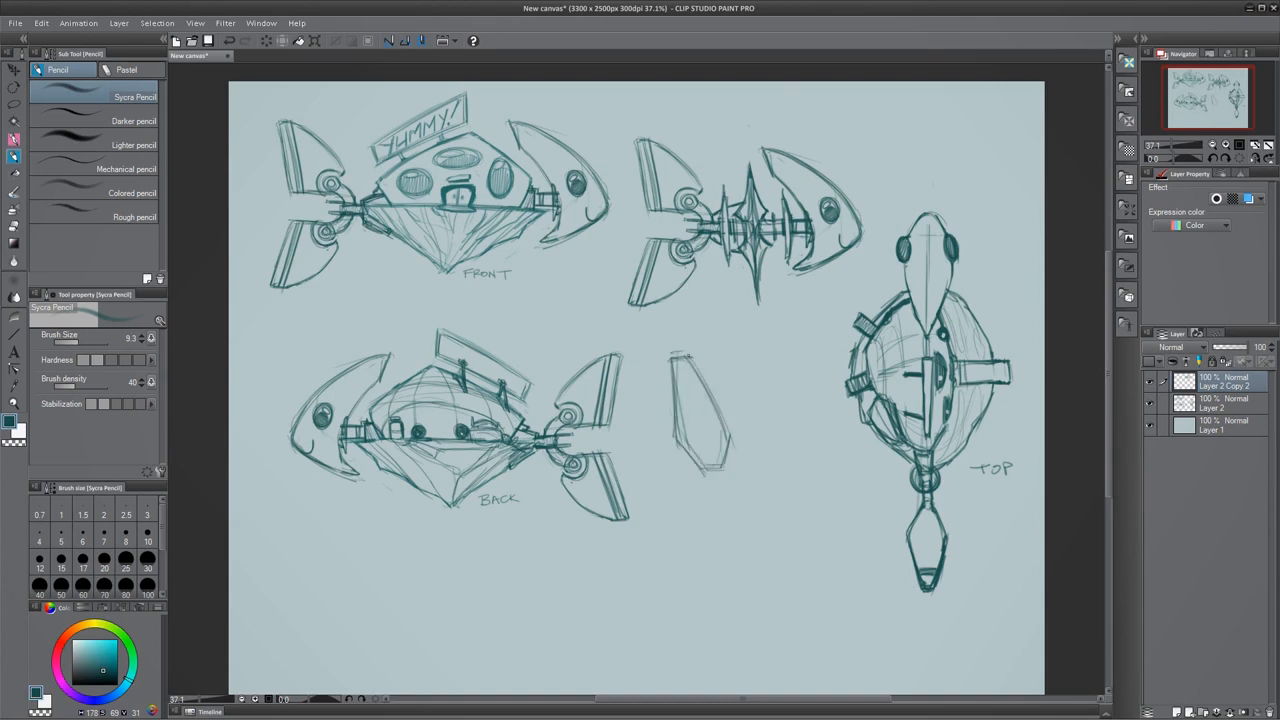
left_click_drag(692, 366, 722, 464)
mouse_move(669, 356)
left_mouse_down()
mouse_move(694, 353)
mouse_move(743, 433)
mouse_move(742, 465)
mouse_move(705, 470)
left_mouse_up()
left_click_drag(728, 430, 722, 464)
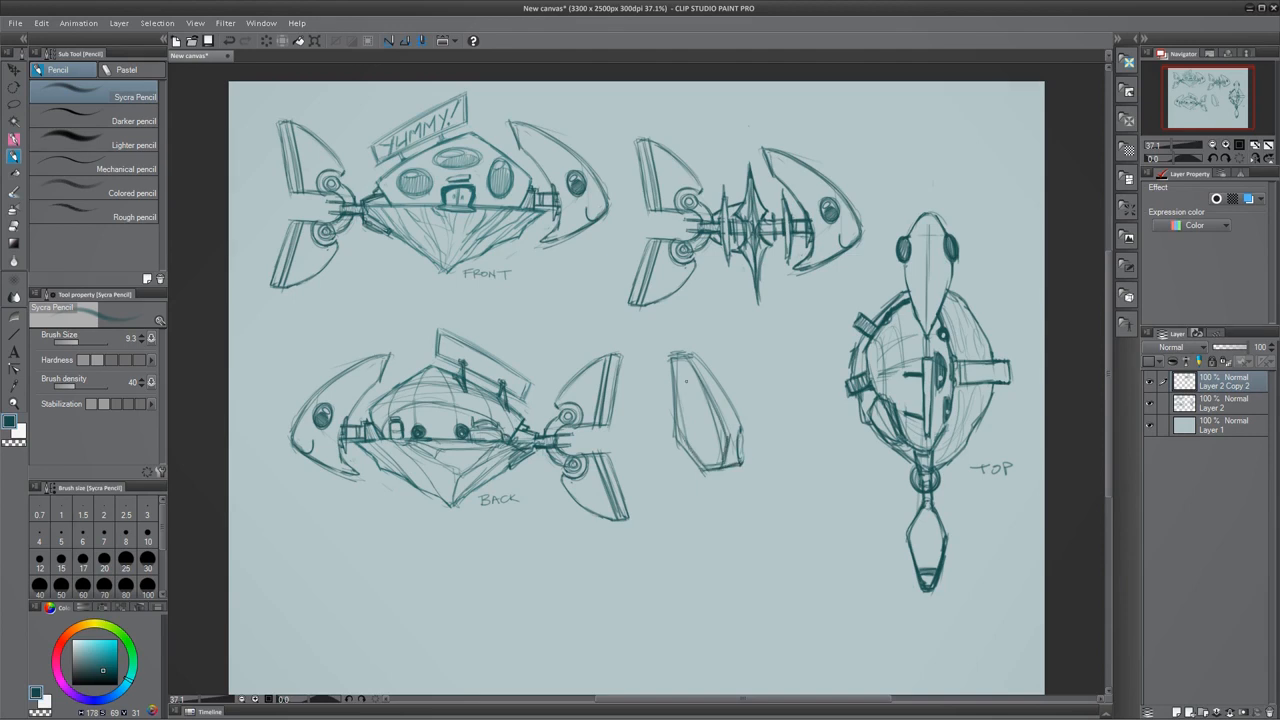
- Draw two oval openings inside the fin panel and shade the recessed area around them
mouse_move(712, 406)
left_mouse_down()
mouse_move(734, 430)
mouse_move(698, 452)
left_mouse_up()
left_click_drag(698, 382, 694, 416)
mouse_move(690, 360)
left_mouse_down()
mouse_move(682, 432)
mouse_move(692, 436)
mouse_move(694, 416)
mouse_move(712, 456)
mouse_move(680, 438)
mouse_move(706, 468)
left_mouse_up()
mouse_move(677, 360)
left_mouse_down()
mouse_move(680, 435)
mouse_move(690, 360)
mouse_move(734, 462)
left_mouse_up()
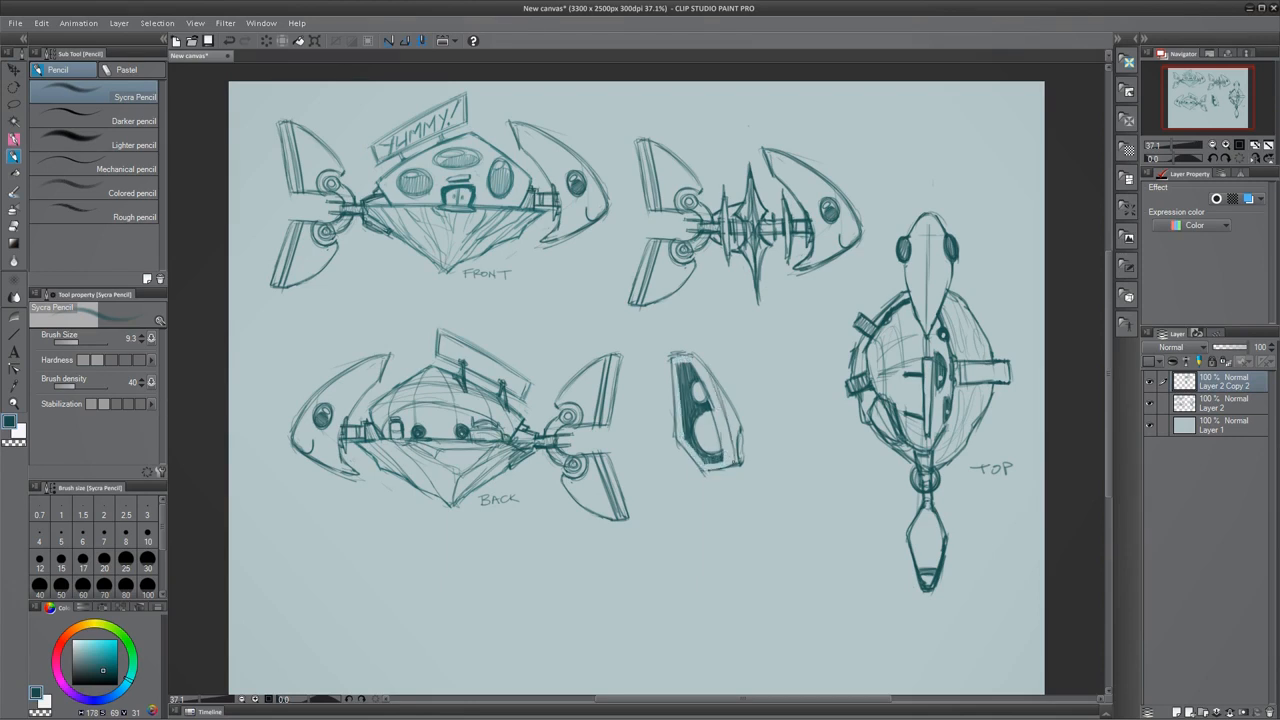
- Outline a second tapered fin panel below the first, narrowing towards its lower end
mouse_move(722, 390)
left_mouse_down()
mouse_move(750, 514)
mouse_move(698, 491)
mouse_move(715, 609)
left_mouse_up()
left_click_drag(703, 493, 711, 611)
left_click_drag(742, 494, 733, 611)
left_click_drag(716, 614, 733, 612)
left_click_drag(698, 530, 716, 613)
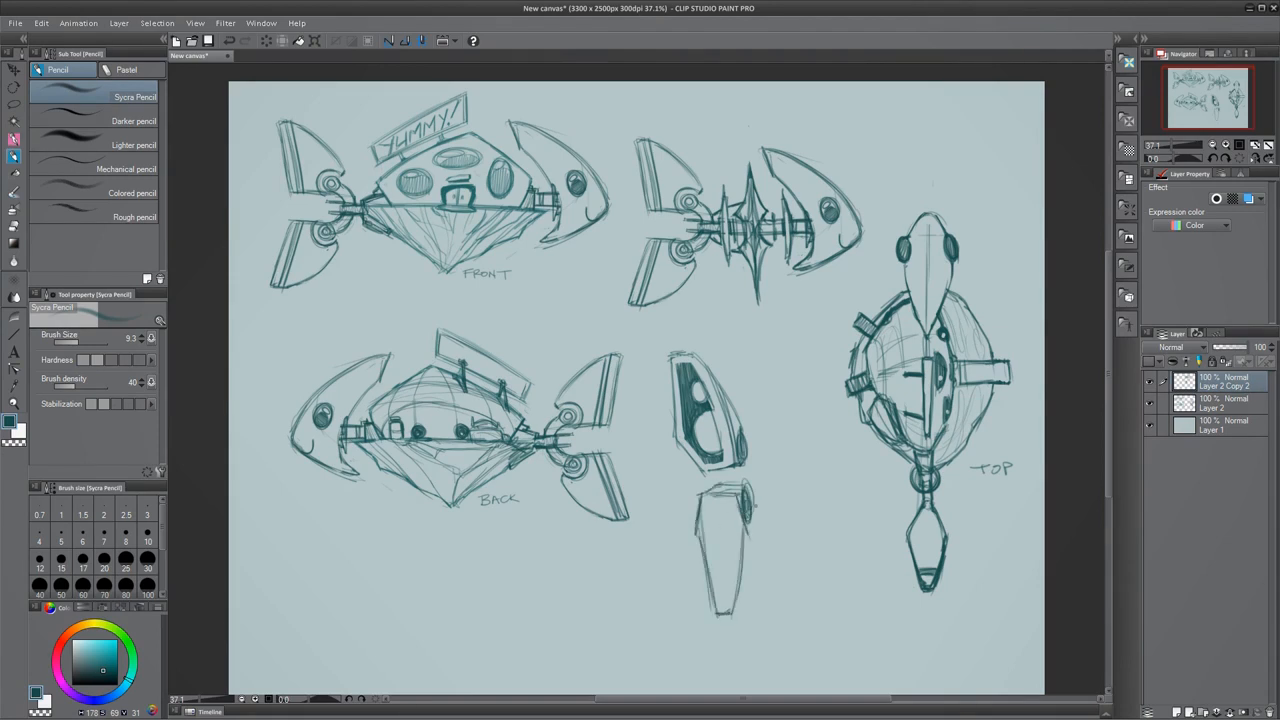
- Give the lower fin panel an inner border and two oval openings, and shade the recess around them
left_click_drag(748, 506, 740, 612)
left_click_drag(706, 530, 720, 608)
left_click_drag(736, 504, 730, 606)
mouse_move(704, 532)
left_mouse_down()
mouse_move(740, 498)
mouse_move(706, 534)
left_mouse_up()
left_click_drag(742, 520, 727, 503)
mouse_move(734, 556)
left_mouse_down()
mouse_move(718, 502)
mouse_move(708, 528)
mouse_move(736, 516)
mouse_move(712, 566)
mouse_move(732, 566)
mouse_move(732, 610)
left_mouse_up()
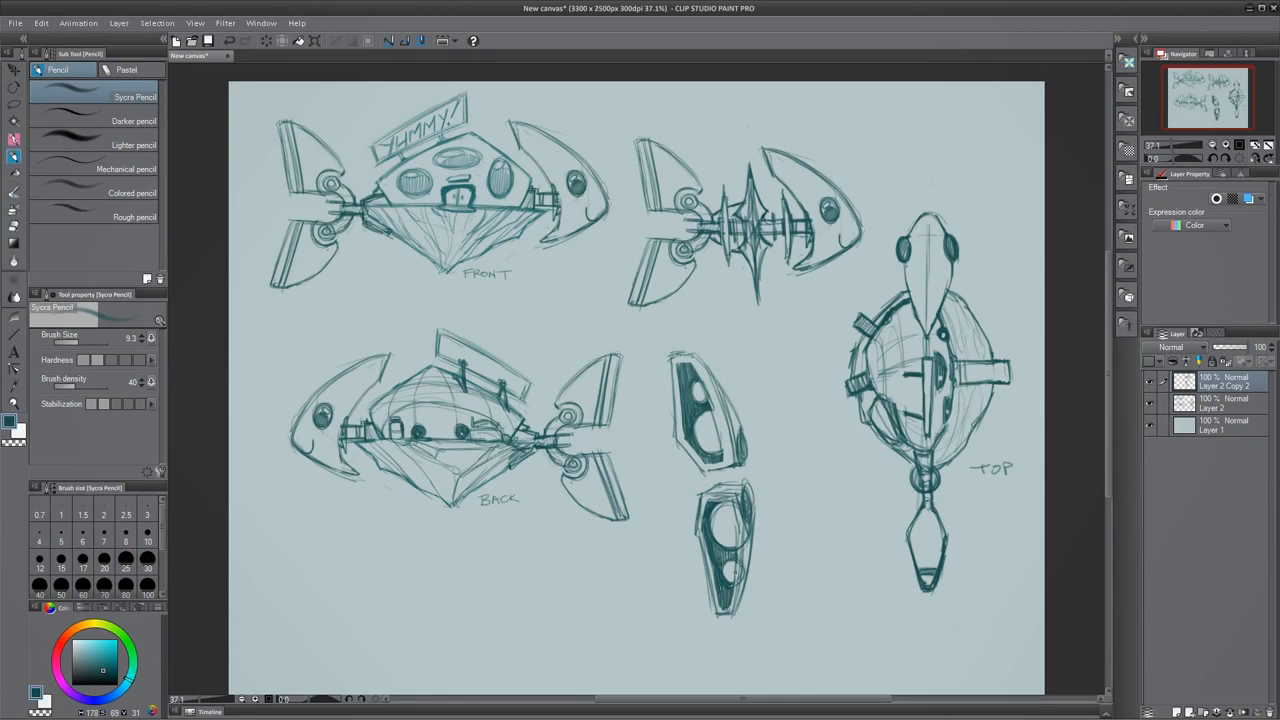
- Refine the lower fin panel's side edge and sketch the joint linking it to the upper panel
left_click_drag(741, 496, 735, 608)
mouse_move(738, 490)
left_mouse_down()
mouse_move(746, 540)
mouse_move(714, 494)
mouse_move(748, 482)
left_mouse_up()
mouse_move(704, 498)
left_mouse_down()
mouse_move(744, 488)
mouse_move(738, 465)
left_mouse_up()
left_click_drag(734, 471, 749, 451)
left_click_drag(740, 497, 736, 600)
left_click_drag(747, 517, 734, 607)
- Strengthen both fin panels' edges and draw a curved bracket connecting them
left_click_drag(726, 398, 738, 458)
mouse_move(702, 370)
left_mouse_down()
mouse_move(728, 430)
mouse_move(722, 459)
mouse_move(724, 434)
left_mouse_up()
left_click_drag(710, 402, 729, 464)
left_click_drag(744, 498, 734, 570)
left_click_drag(740, 546, 736, 600)
left_click_drag(742, 499, 747, 538)
left_click_drag(747, 528, 737, 600)
mouse_move(713, 418)
left_mouse_down()
mouse_move(718, 448)
mouse_move(722, 437)
mouse_move(737, 458)
left_mouse_up()
left_click_drag(742, 505, 749, 556)
left_click_drag(750, 448, 752, 510)
left_click_drag(746, 464, 744, 488)
left_click_drag(738, 468, 730, 492)
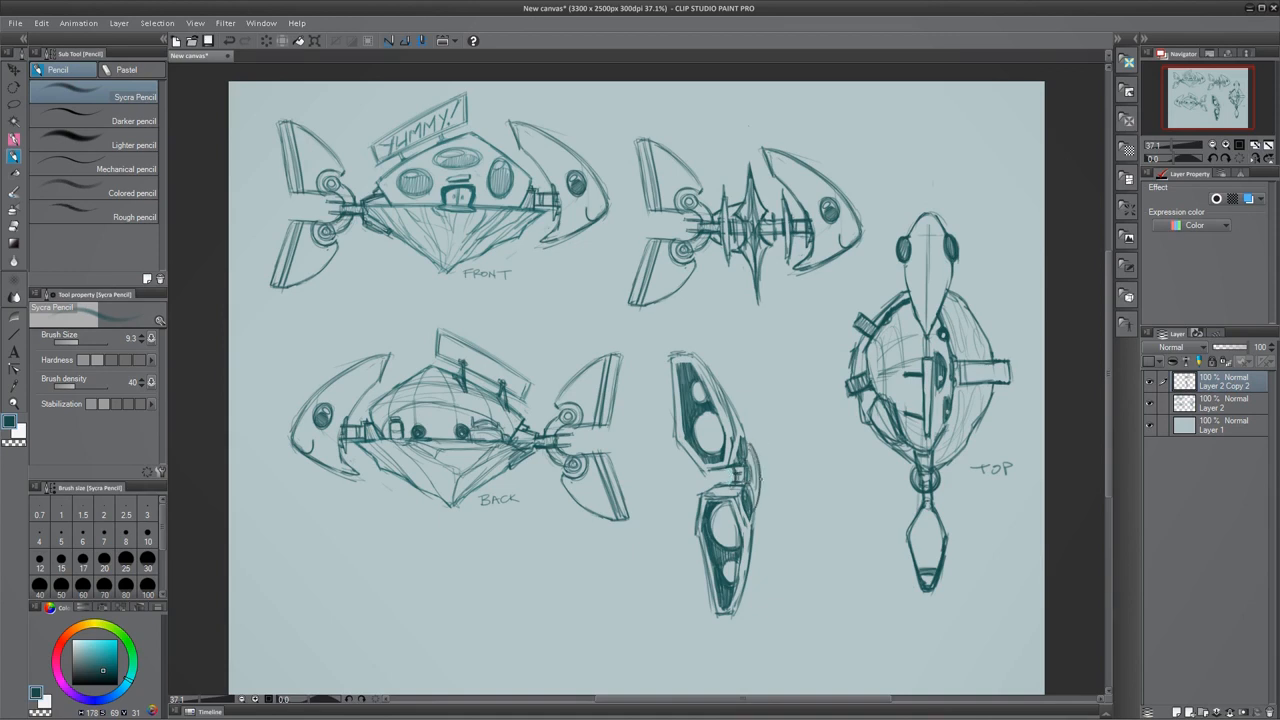
- Draw a horizontal cylindrical connector across the joint between the two fin panels
left_click_drag(751, 470, 776, 467)
mouse_move(776, 467)
left_mouse_down()
mouse_move(760, 485)
mouse_move(767, 468)
left_mouse_up()
mouse_move(751, 484)
left_mouse_down()
mouse_move(769, 483)
mouse_move(725, 485)
left_mouse_up()
mouse_move(765, 469)
left_mouse_down()
mouse_move(778, 469)
mouse_move(754, 483)
left_mouse_up()
mouse_move(752, 470)
left_mouse_down()
mouse_move(766, 469)
mouse_move(763, 483)
left_mouse_up()
left_click_drag(724, 473, 726, 484)
- Draw the rock base behind the fins, with a horizontal rim and sides sloping down to a point
mouse_move(756, 443)
left_mouse_down()
mouse_move(748, 467)
mouse_move(780, 474)
mouse_move(786, 490)
left_mouse_up()
mouse_move(780, 478)
left_mouse_down()
mouse_move(884, 474)
mouse_move(772, 584)
mouse_move(784, 568)
left_mouse_up()
mouse_move(880, 480)
left_mouse_down()
mouse_move(747, 596)
mouse_move(882, 475)
left_mouse_up()
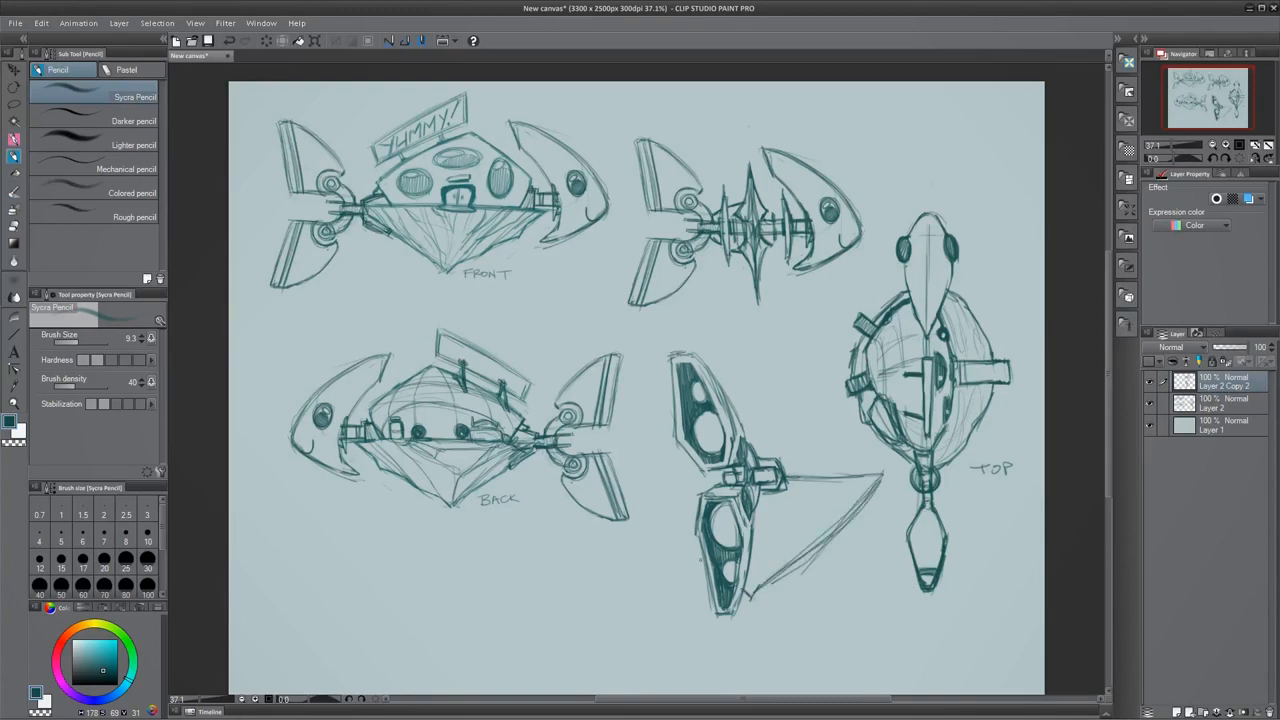
mouse_move(701, 558)
left_mouse_down()
mouse_move(630, 484)
mouse_move(732, 477)
left_mouse_up()
left_click_drag(631, 485, 668, 516)
left_click_drag(722, 474, 629, 483)
mouse_move(629, 483)
left_mouse_down()
mouse_move(695, 479)
mouse_move(678, 531)
left_mouse_up()
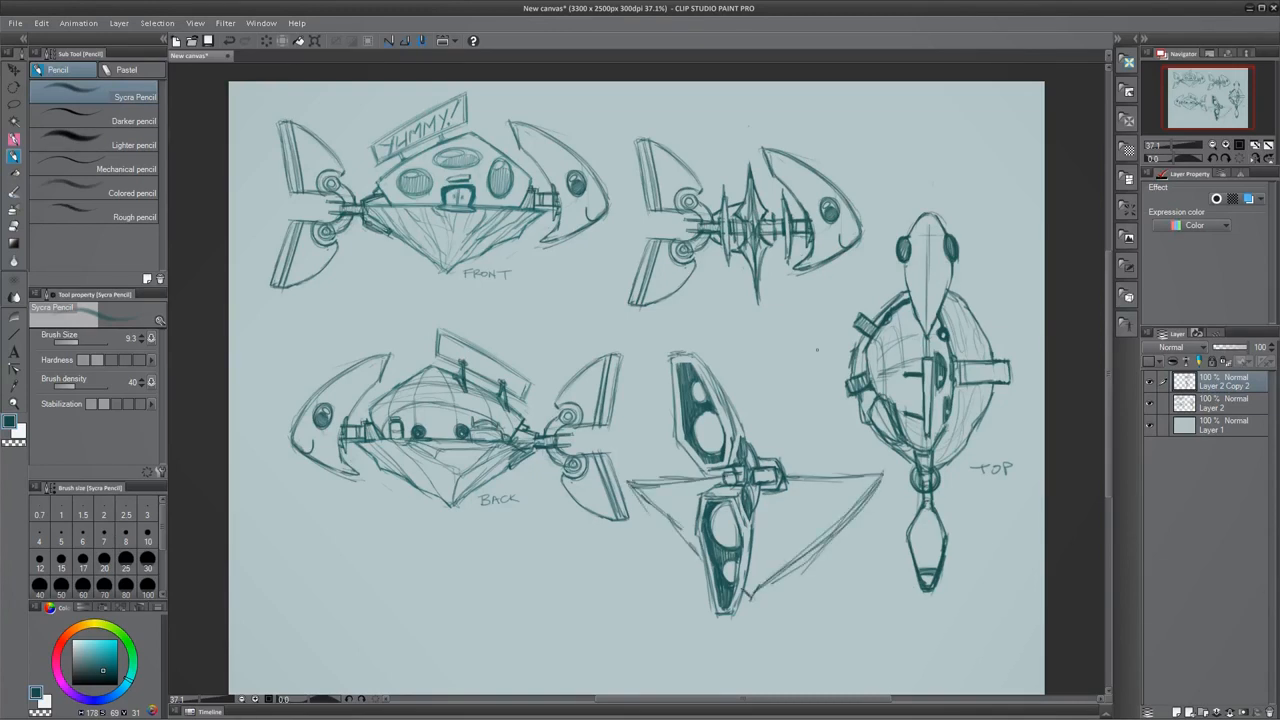
- Sketch the restaurant's dome above the rock base behind the fins and extend the rim line
left_click_drag(641, 482, 672, 402)
left_click_drag(738, 348, 708, 374)
mouse_move(813, 470)
left_mouse_down()
mouse_move(775, 376)
mouse_move(814, 466)
left_mouse_up()
mouse_move(738, 350)
left_mouse_down()
mouse_move(756, 357)
mouse_move(820, 464)
mouse_move(814, 418)
left_mouse_up()
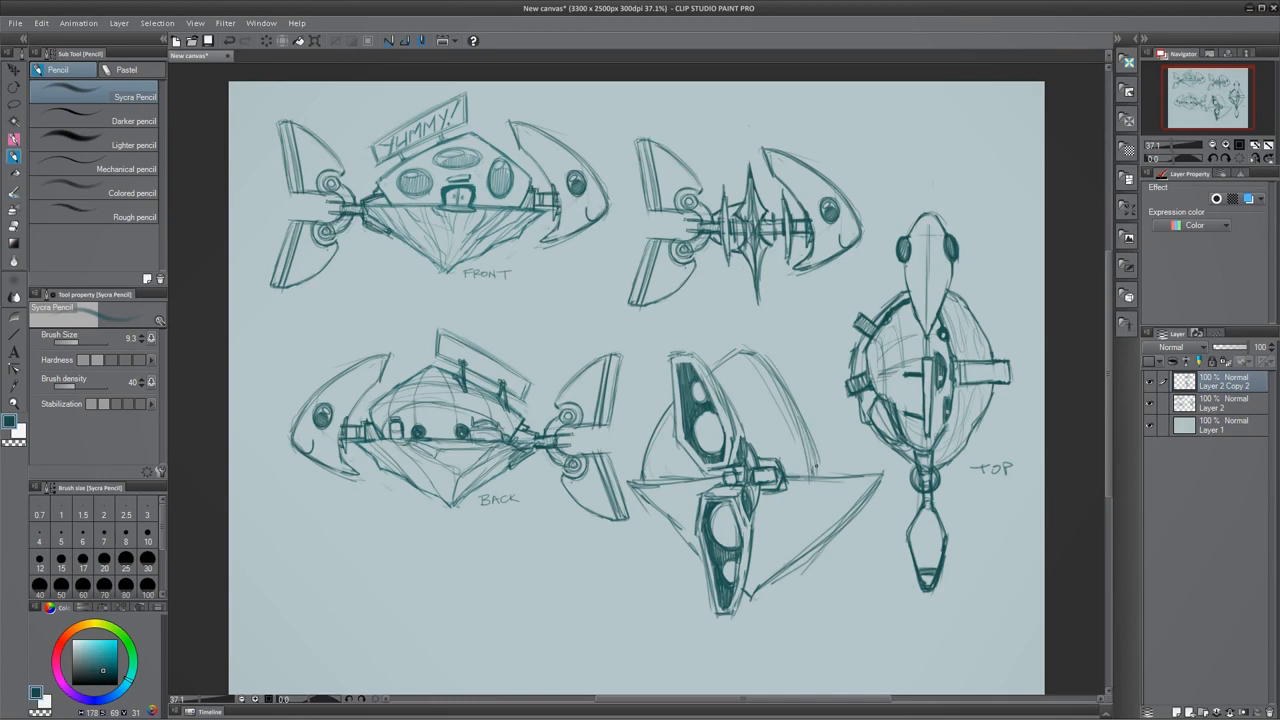
mouse_move(798, 478)
left_mouse_down()
mouse_move(817, 445)
mouse_move(826, 470)
mouse_move(889, 478)
left_mouse_up()
- Draw a tall, narrow pointed spike rising from the top of the dome
left_click_drag(742, 352, 710, 375)
mouse_move(732, 305)
left_mouse_down()
mouse_move(727, 395)
mouse_move(722, 363)
left_mouse_up()
mouse_move(742, 313)
left_mouse_down()
mouse_move(721, 363)
mouse_move(721, 352)
left_mouse_up()
mouse_move(746, 293)
left_mouse_down()
mouse_move(745, 350)
mouse_move(722, 352)
left_mouse_up()
- Draw and shade oval windows on the side of the dome and strengthen its outer edge
mouse_move(733, 348)
left_mouse_down()
mouse_move(724, 378)
mouse_move(738, 361)
mouse_move(789, 453)
left_mouse_up()
left_click_drag(766, 398, 796, 450)
left_click_drag(775, 368, 800, 400)
mouse_move(776, 367)
left_mouse_down()
mouse_move(803, 410)
mouse_move(778, 380)
left_mouse_up()
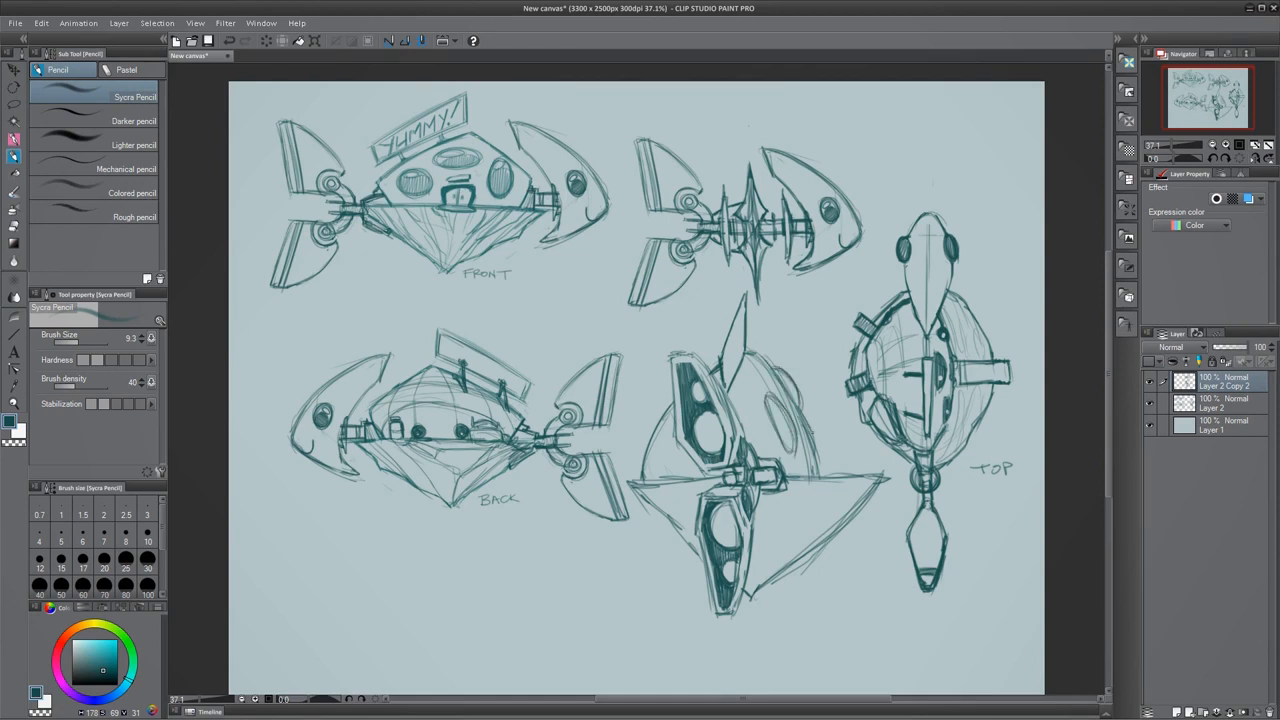
mouse_move(810, 424)
left_mouse_down()
mouse_move(822, 474)
mouse_move(846, 482)
left_mouse_up()
mouse_move(766, 402)
left_mouse_down()
mouse_move(790, 450)
mouse_move(784, 376)
mouse_move(796, 404)
mouse_move(780, 434)
mouse_move(794, 434)
left_mouse_up()
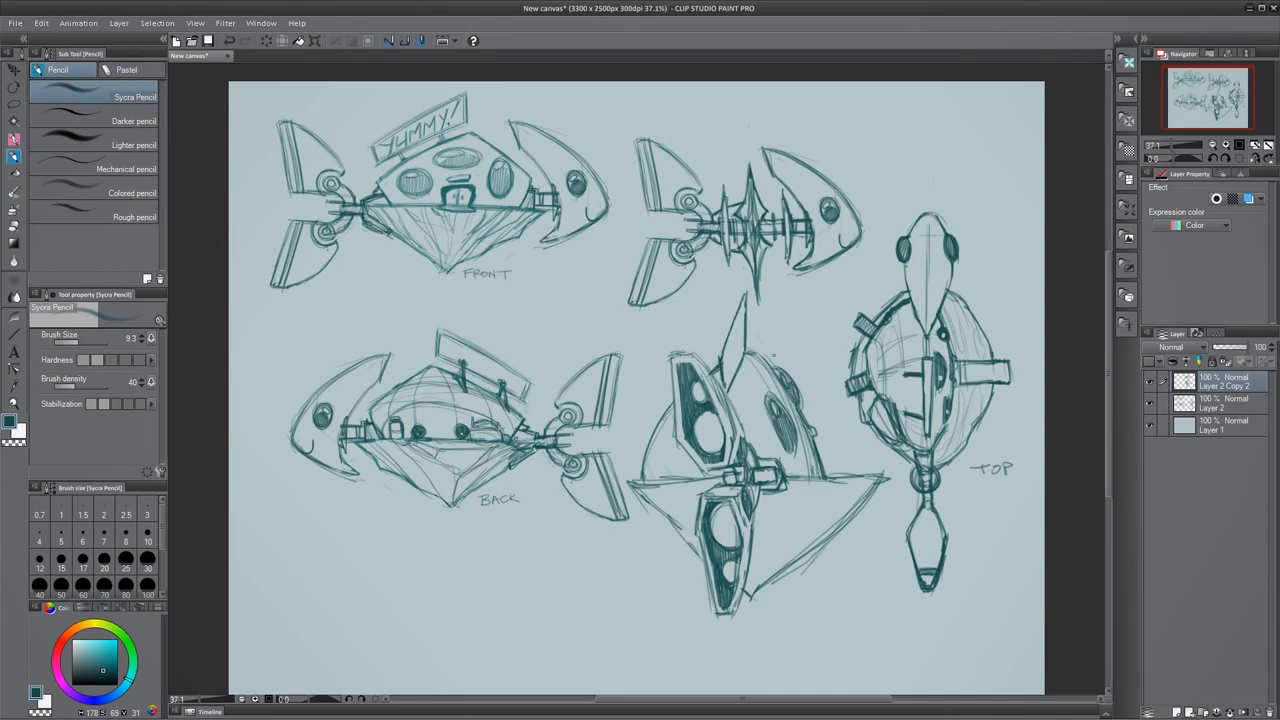
mouse_move(760, 348)
left_mouse_down()
mouse_move(818, 410)
mouse_move(826, 472)
left_mouse_up()
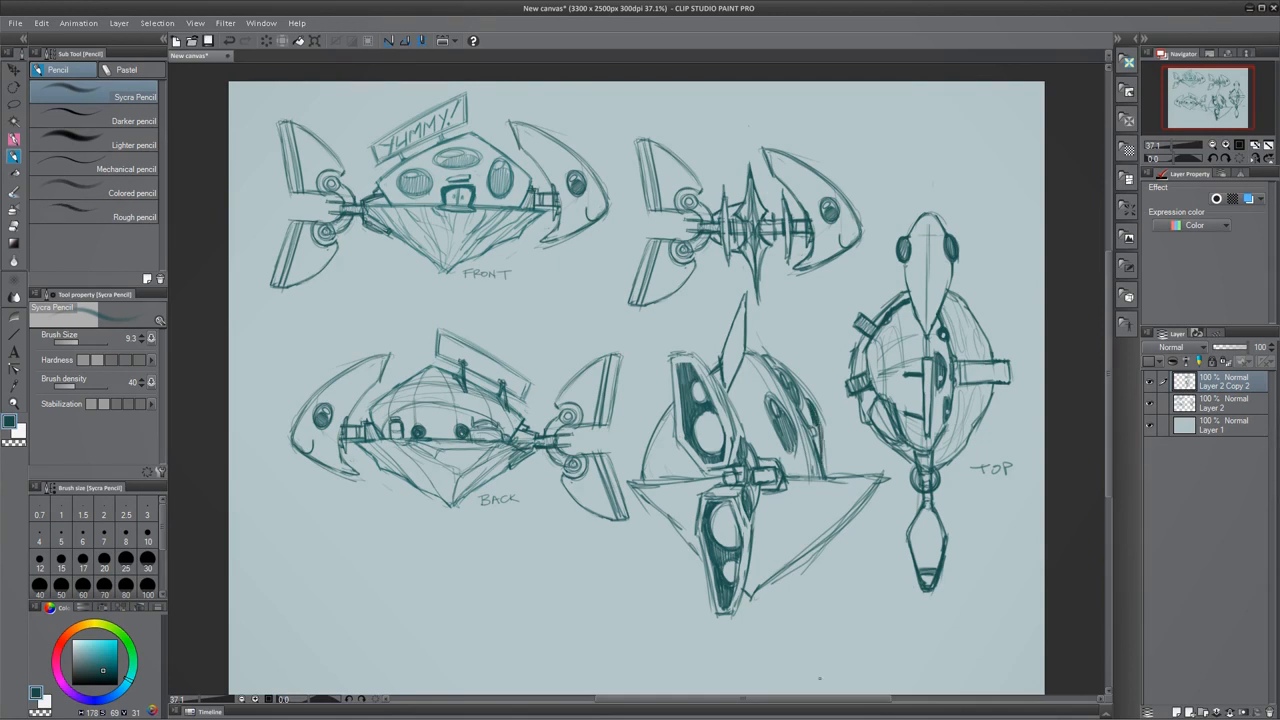
- Scatter round bubbles of various sizes among the views and label the tail fins PRISM DRIVE with leader lines to both views
left_click_drag(648, 597, 667, 626)
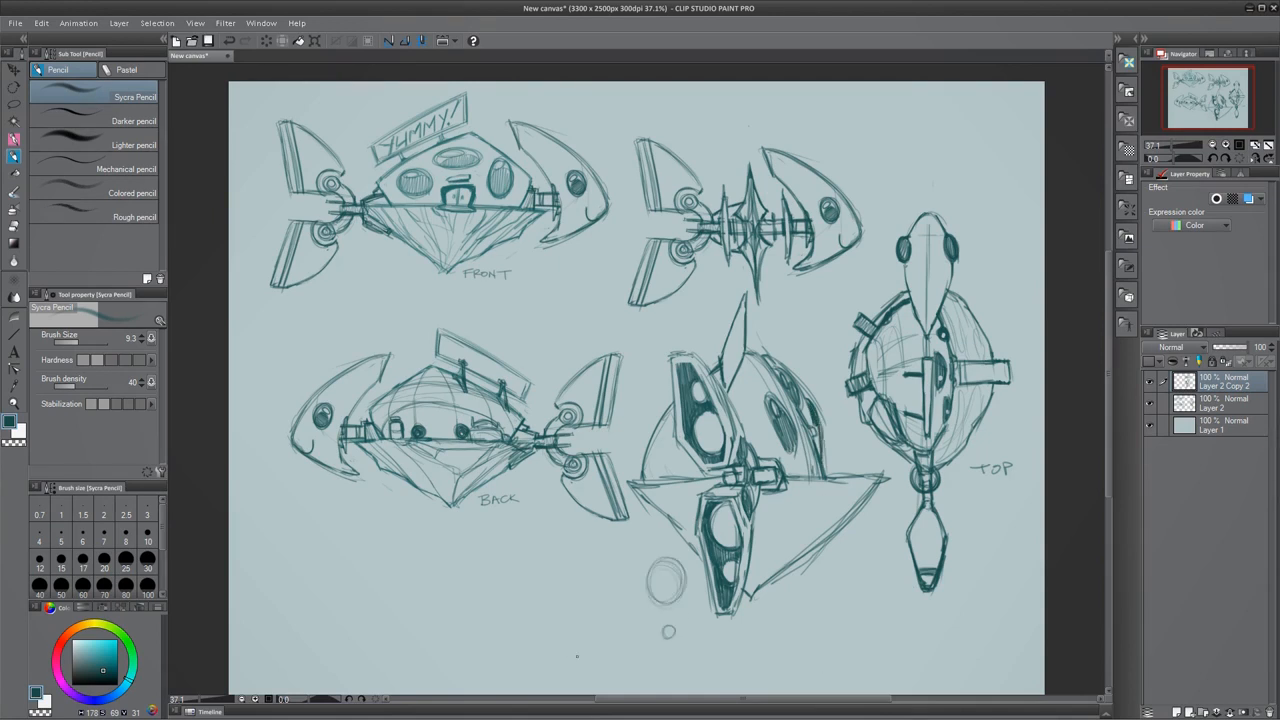
left_click_drag(570, 598, 572, 600)
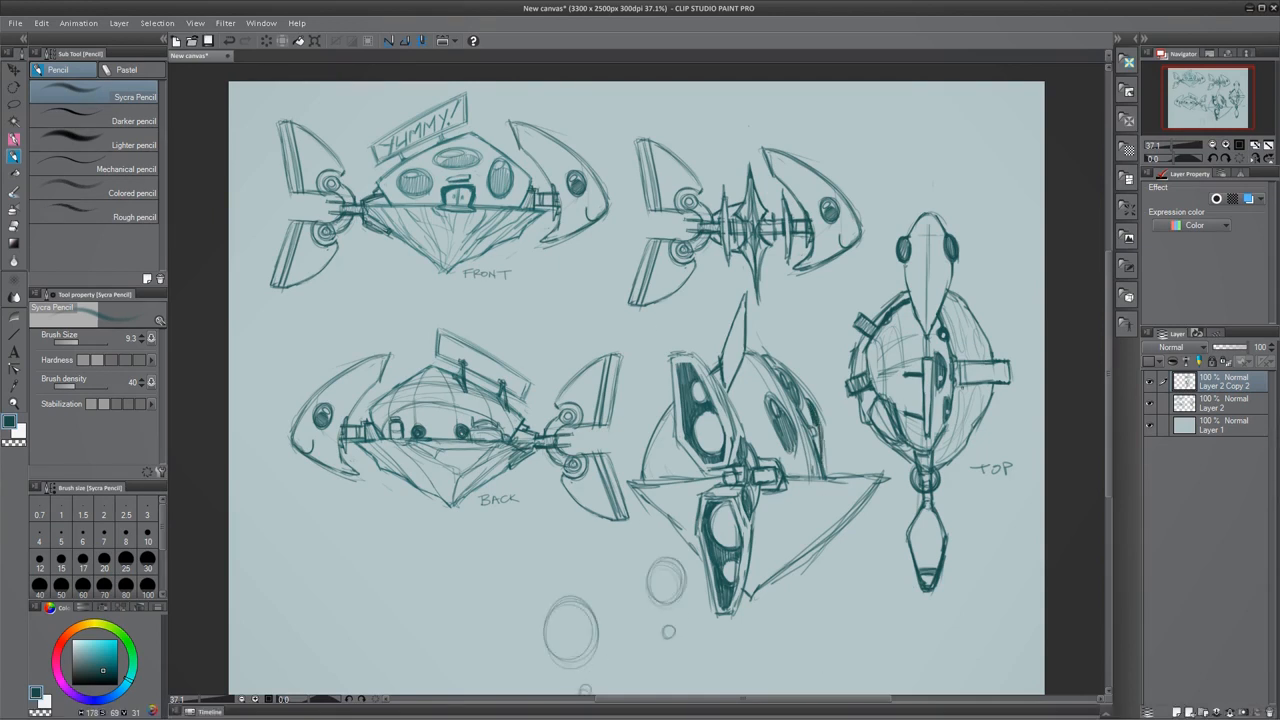
left_click_drag(599, 262, 601, 259)
left_click_drag(601, 288, 602, 286)
left_click_drag(611, 186, 612, 183)
mouse_move(748, 591)
left_mouse_down()
mouse_move(784, 581)
mouse_move(818, 606)
mouse_move(812, 622)
mouse_move(836, 622)
mouse_move(920, 549)
left_mouse_up()
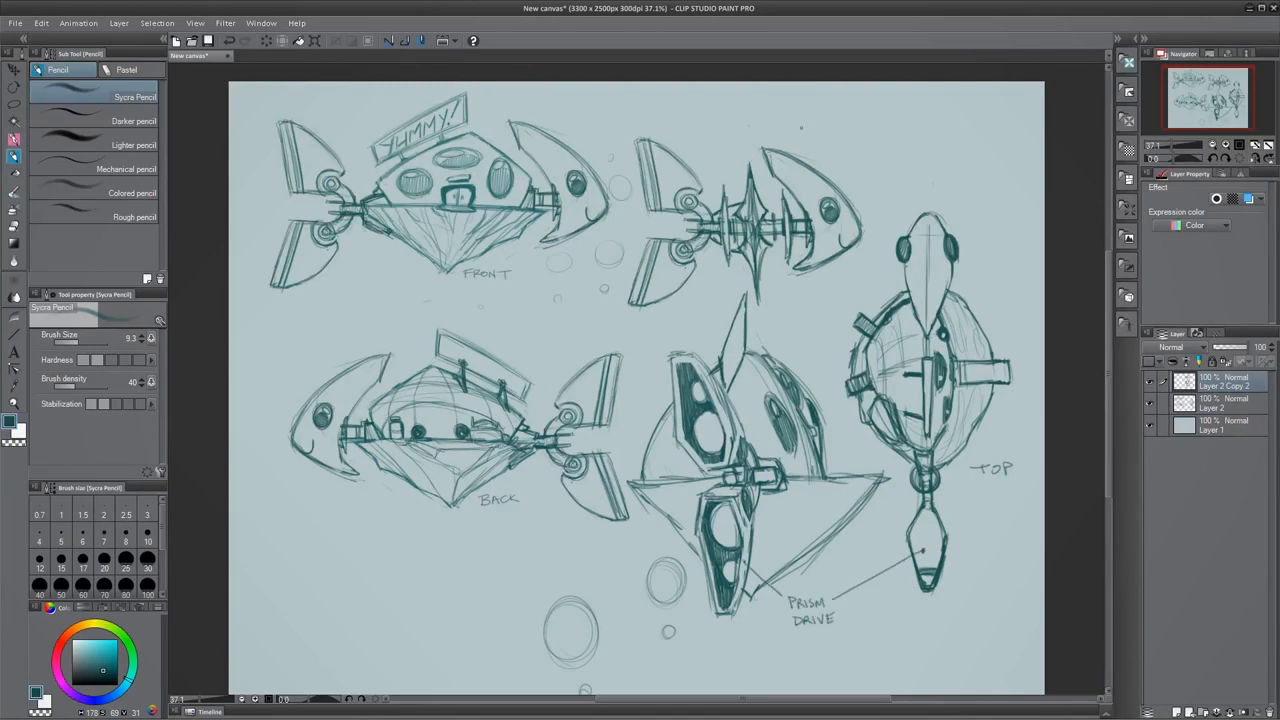
- Letter the title "TINY SHIP KUU" in quotation marks above the top view and undo the stray dot beside it
mouse_move(818, 126)
left_mouse_down()
mouse_move(853, 162)
mouse_move(877, 160)
mouse_move(895, 135)
mouse_move(843, 176)
left_mouse_up()
mouse_move(855, 155)
left_mouse_down()
mouse_move(856, 178)
mouse_move(867, 171)
left_mouse_up()
left_click_drag(871, 159, 880, 172)
left_click_drag(804, 117, 805, 123)
left_click(924, 131)
left_click_drag(900, 148, 901, 153)
left_click_drag(905, 147, 906, 152)
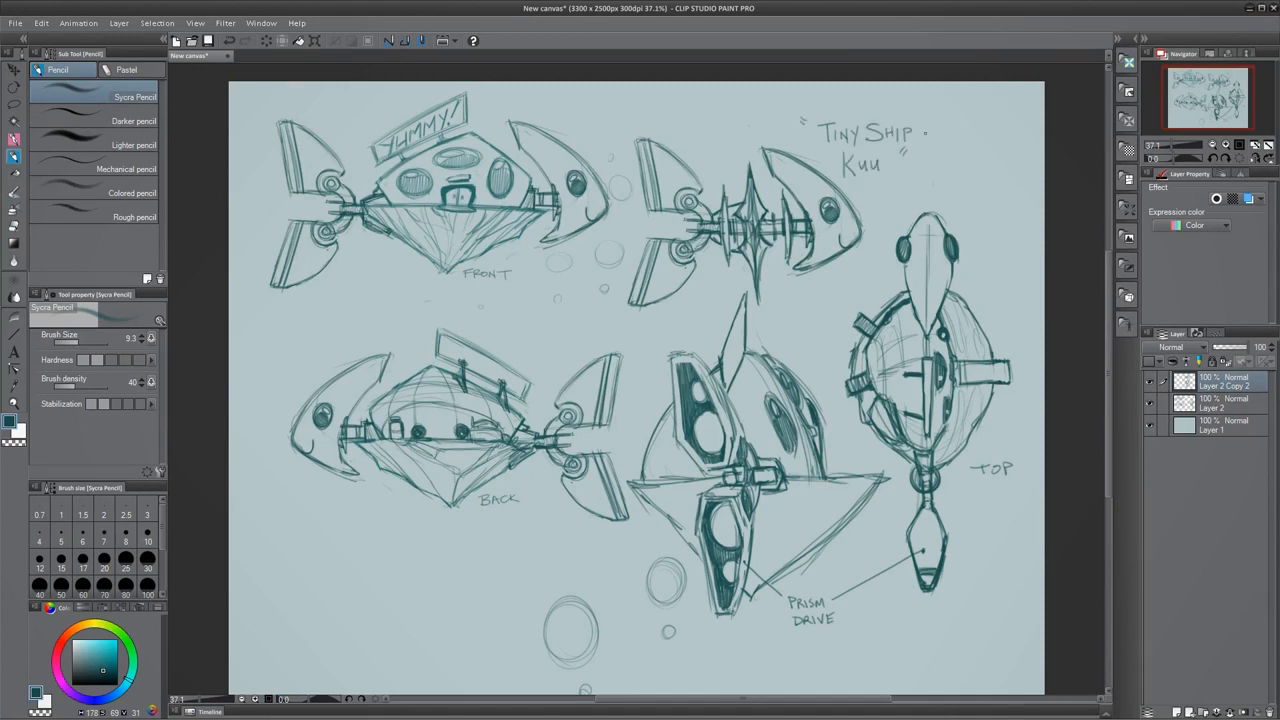
key("ctrl+z")
- Shade the tall spike in the tail-end view and label the top view's angled pipe GARBAGE SHUTES with a leader line
left_click_drag(722, 386, 746, 300)
left_click_drag(718, 358, 741, 294)
mouse_move(746, 292)
left_mouse_down()
mouse_move(728, 333)
mouse_move(732, 323)
left_mouse_up()
mouse_move(722, 361)
left_mouse_down()
mouse_move(718, 390)
mouse_move(713, 379)
left_mouse_up()
left_click_drag(845, 301, 861, 327)
mouse_move(808, 290)
left_mouse_down()
mouse_move(860, 288)
mouse_move(813, 309)
mouse_move(843, 309)
left_mouse_up()
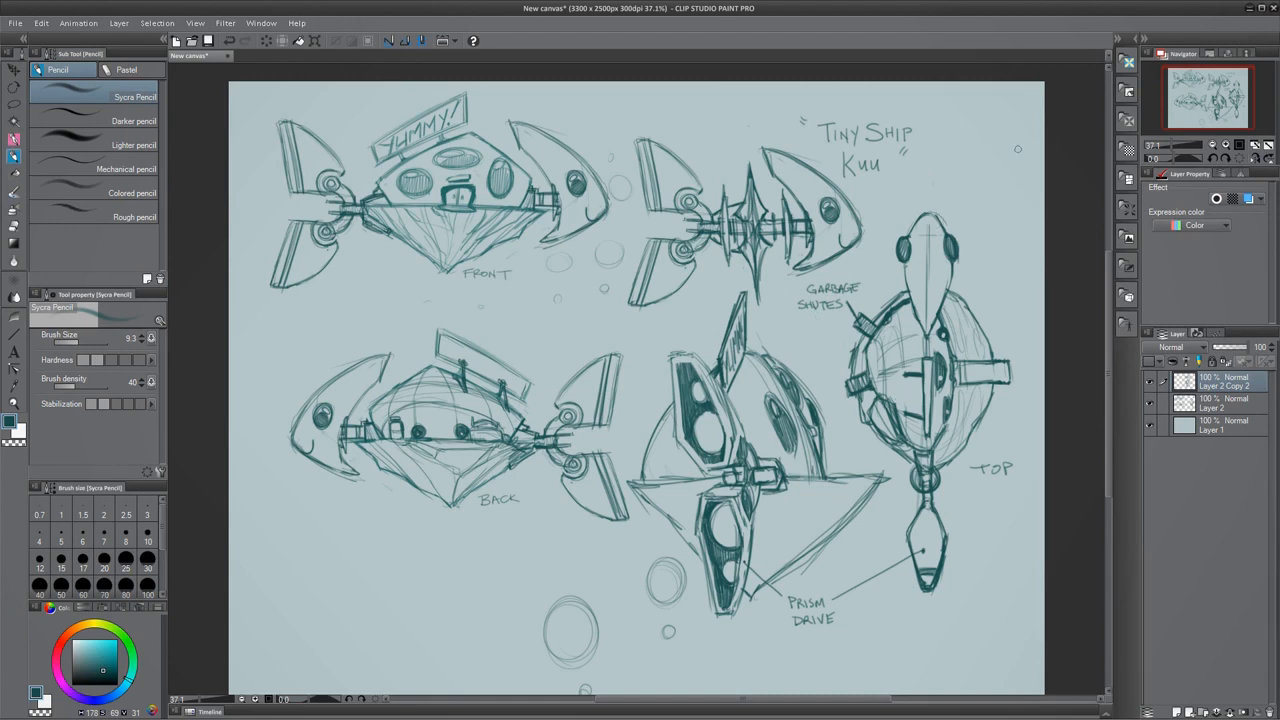
- Merge the top sketch layer down and label the top view's projecting side arm DOCKING PLATFORM with a leader line
key("ctrl+e")
mouse_move(1016, 333)
left_mouse_down()
mouse_move(1004, 359)
mouse_move(1009, 302)
left_mouse_up()
key("ctrl+z")
key("ctrl+z")
mouse_move(999, 370)
left_mouse_down()
mouse_move(1016, 286)
mouse_move(1038, 288)
mouse_move(1001, 302)
mouse_move(1036, 306)
left_mouse_up()
- Hatch the rock base of the tail-end view with slanted facet lines running from the rim toward the lower point
left_click_drag(657, 488, 694, 527)
mouse_move(650, 488)
left_mouse_down()
mouse_move(694, 537)
mouse_move(699, 505)
left_mouse_up()
mouse_move(802, 480)
left_mouse_down()
mouse_move(752, 594)
mouse_move(764, 573)
left_mouse_up()
left_click_drag(842, 480, 786, 571)
left_click_drag(857, 478, 816, 552)
left_click_drag(858, 480, 804, 555)
left_click_drag(814, 482, 772, 564)
left_click_drag(774, 496, 744, 604)
left_click_drag(820, 472, 758, 578)
left_click_drag(858, 480, 826, 510)
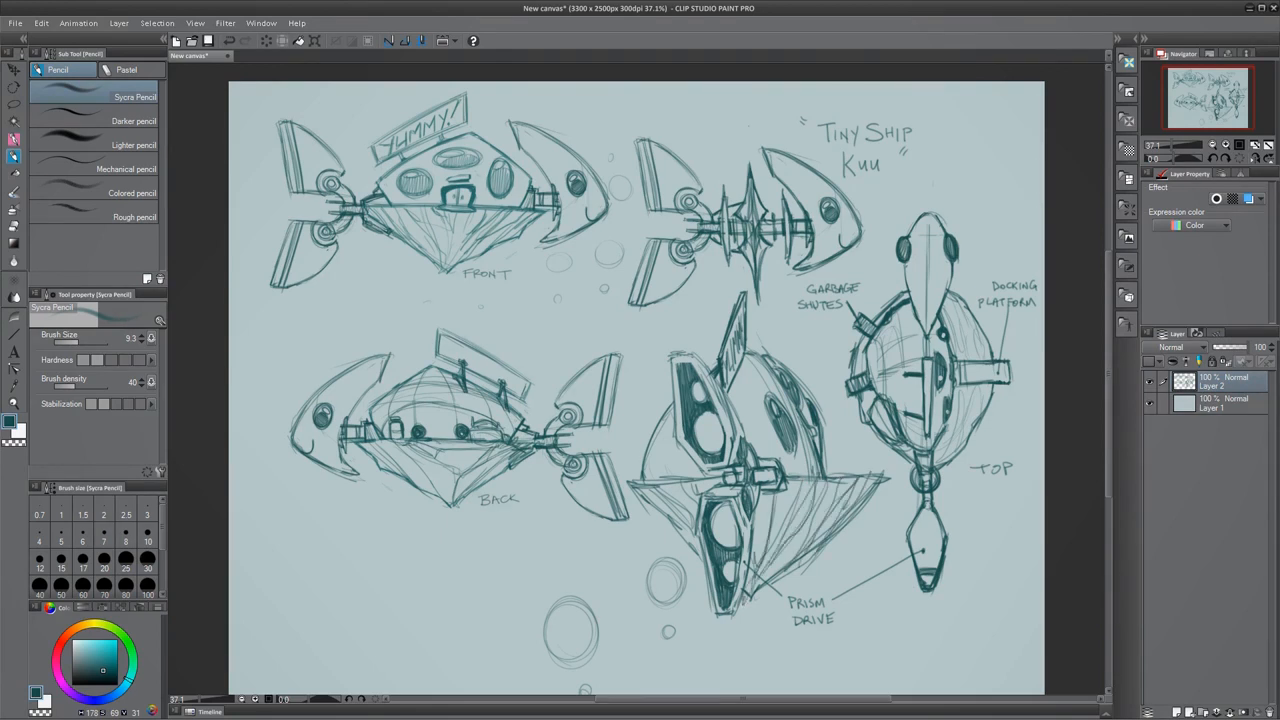
- Label the rock base of the back view ASTEROID with a leader line
left_click_drag(424, 486, 386, 532)
left_click_drag(356, 560, 388, 558)
left_click_drag(384, 548, 406, 559)
left_click_drag(410, 548, 424, 562)
- Lasso the front-view fish, duplicate it, and place a reduced copy below the back view beneath the ASTEROID label
key("m")
mouse_move(257, 314)
left_mouse_down()
mouse_move(434, 301)
mouse_move(562, 260)
mouse_move(278, 108)
mouse_move(248, 152)
left_mouse_up()
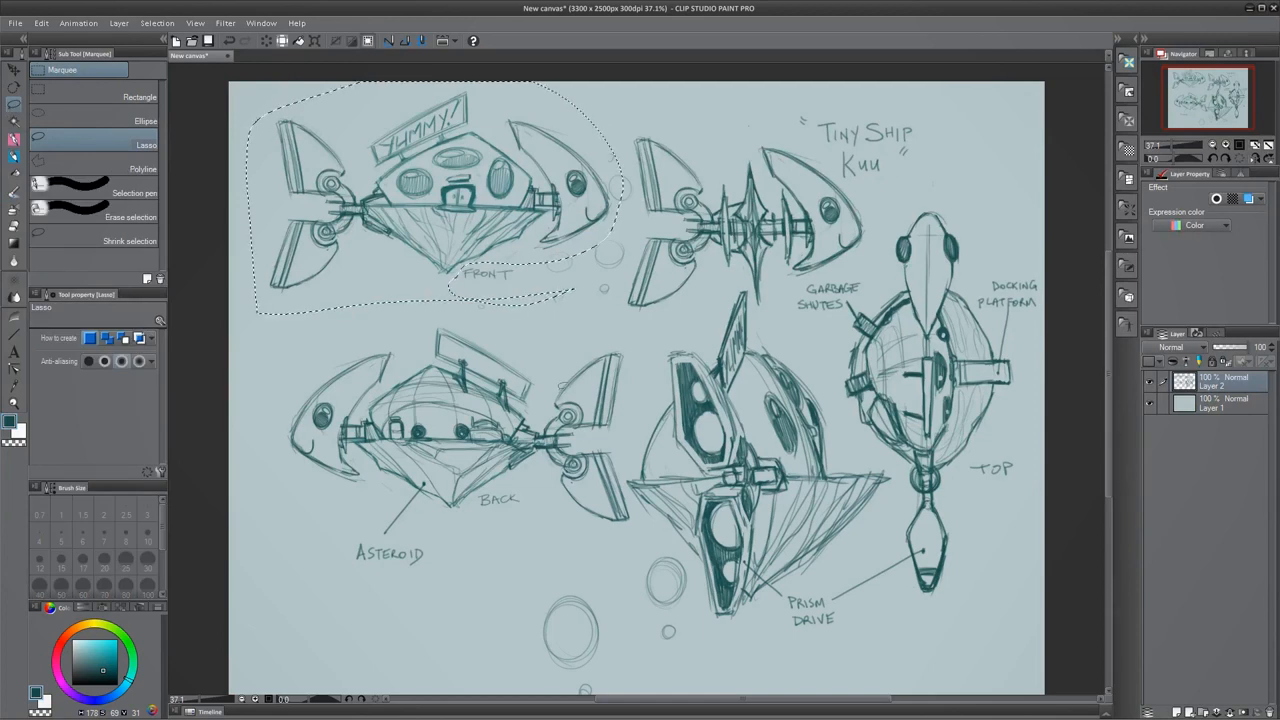
key("ctrl+c")
key("ctrl+v")
key("ctrl+t")
left_click_drag(623, 314, 496, 235)
mouse_move(460, 199)
left_mouse_down()
mouse_move(448, 665)
mouse_move(447, 577)
mouse_move(437, 580)
left_mouse_up()
key("Return")
key("ctrl+d")
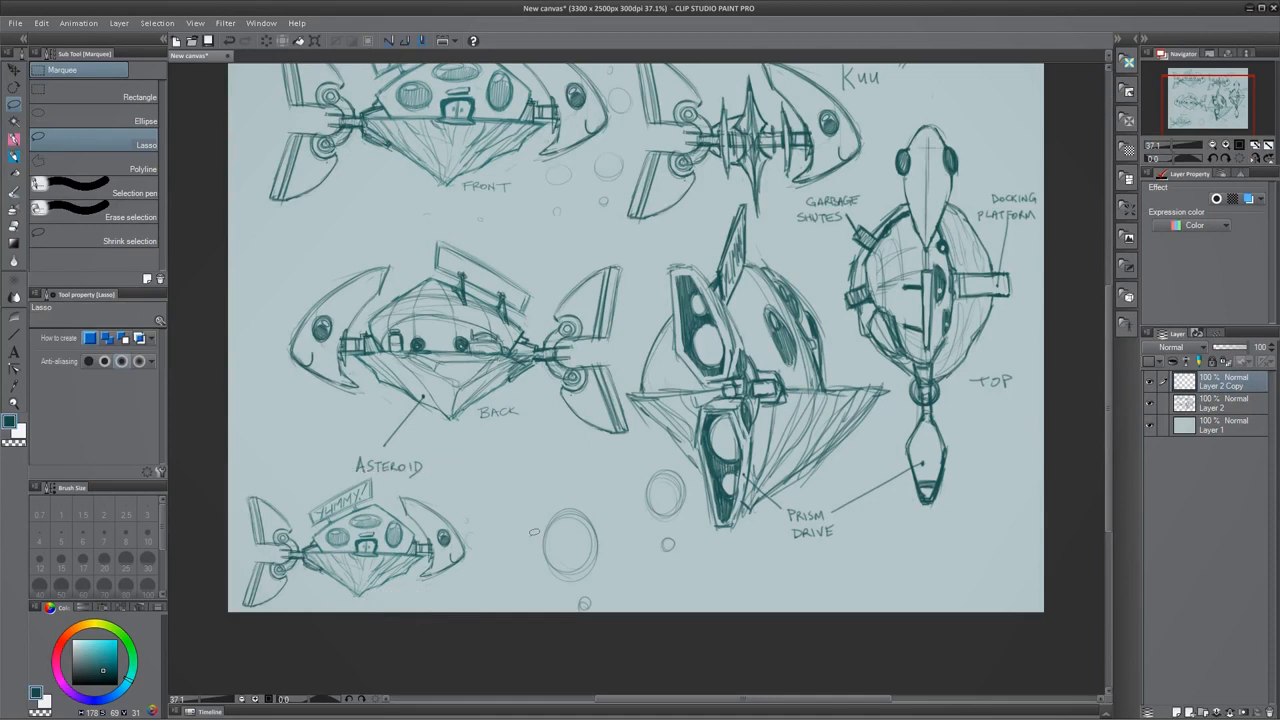
- Add a new layer beneath the small fish copy and set up the Opaque watercolor brush at size 15
left_click(1177, 712)
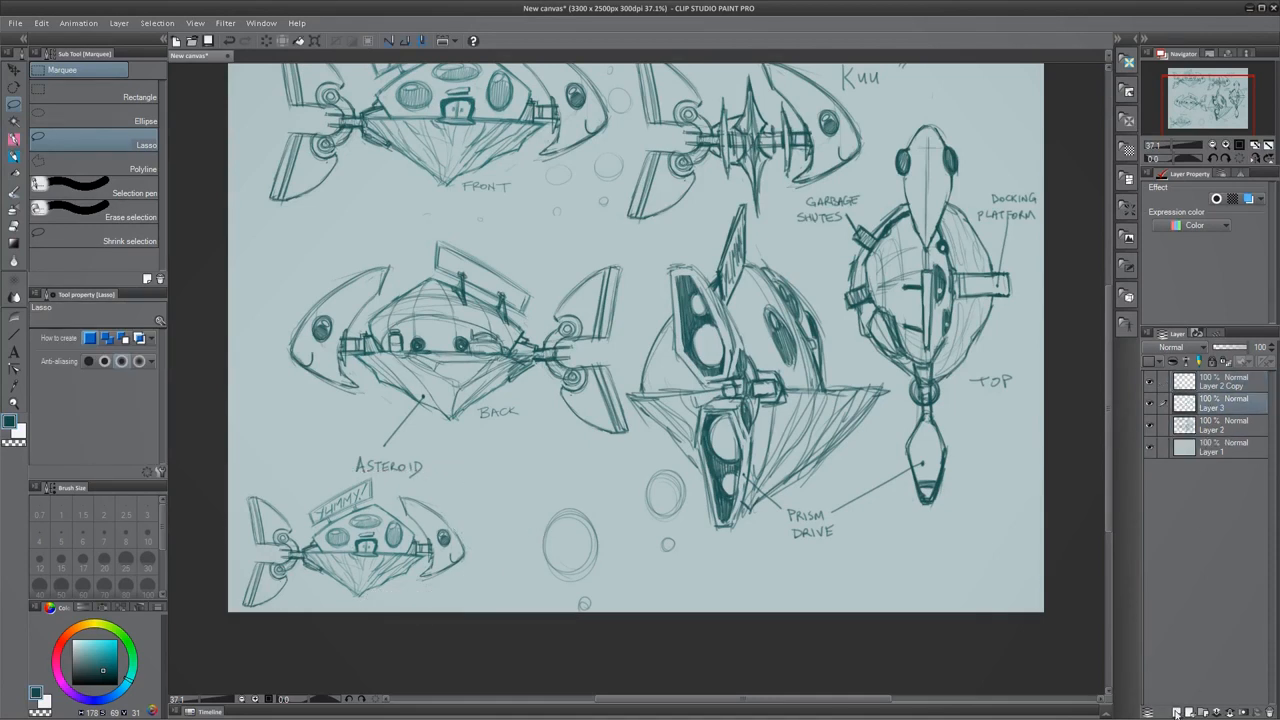
left_click(20, 431)
left_click(16, 190)
left_click(98, 93)
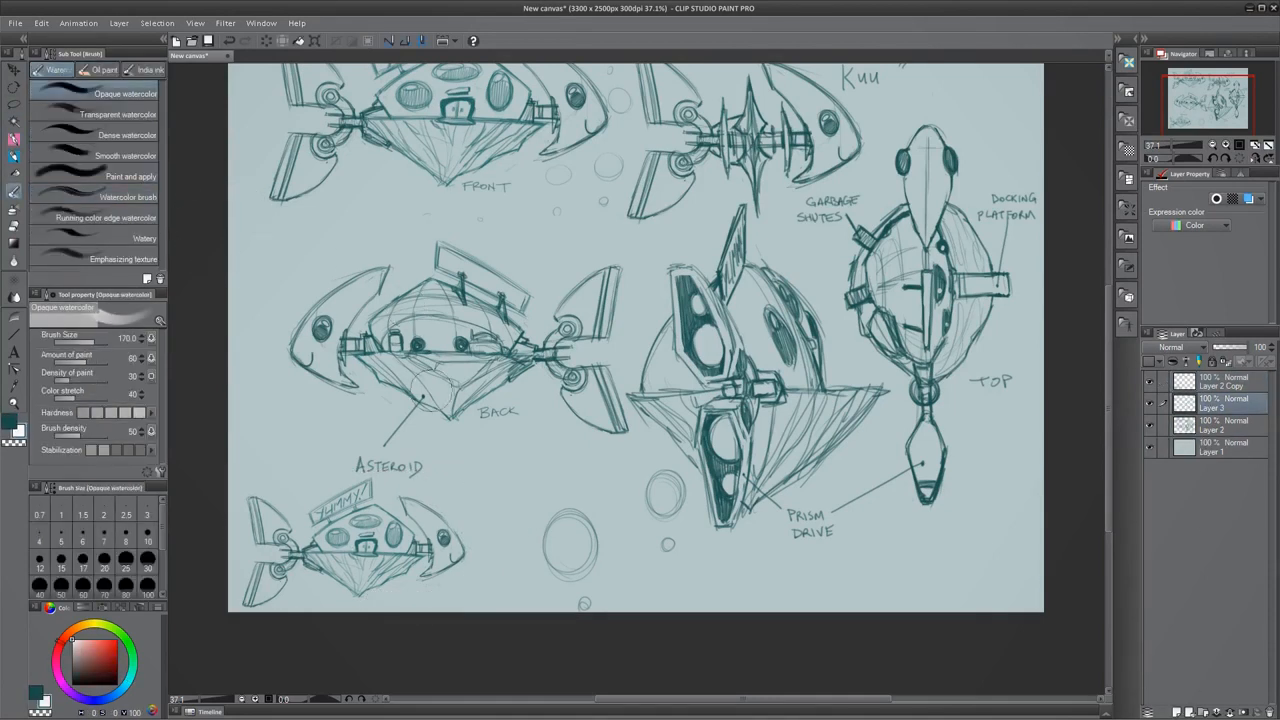
left_click(61, 561)
- Choose a light yellow-orange and paint the small fish's dome and YUMMY! sign, adding a matching swatch beside it
left_click(129, 646)
left_click(113, 643)
left_click_drag(104, 625, 80, 626)
left_click(110, 643)
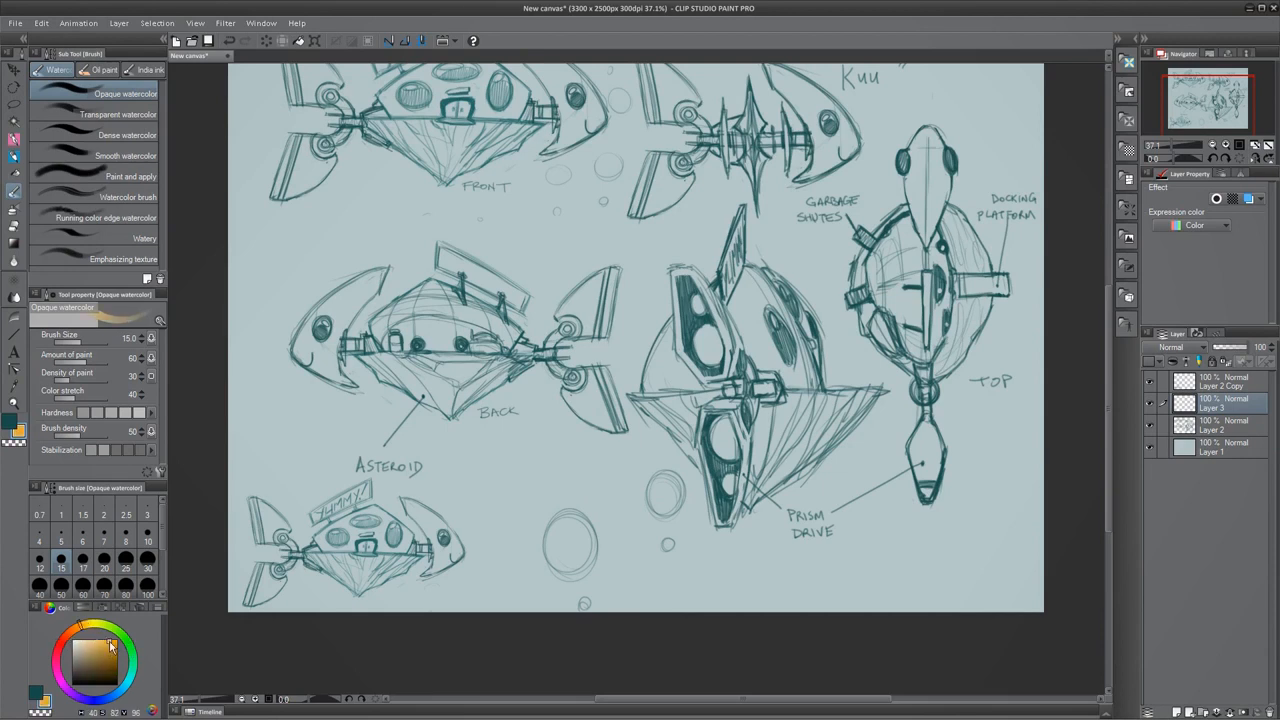
left_click(100, 638)
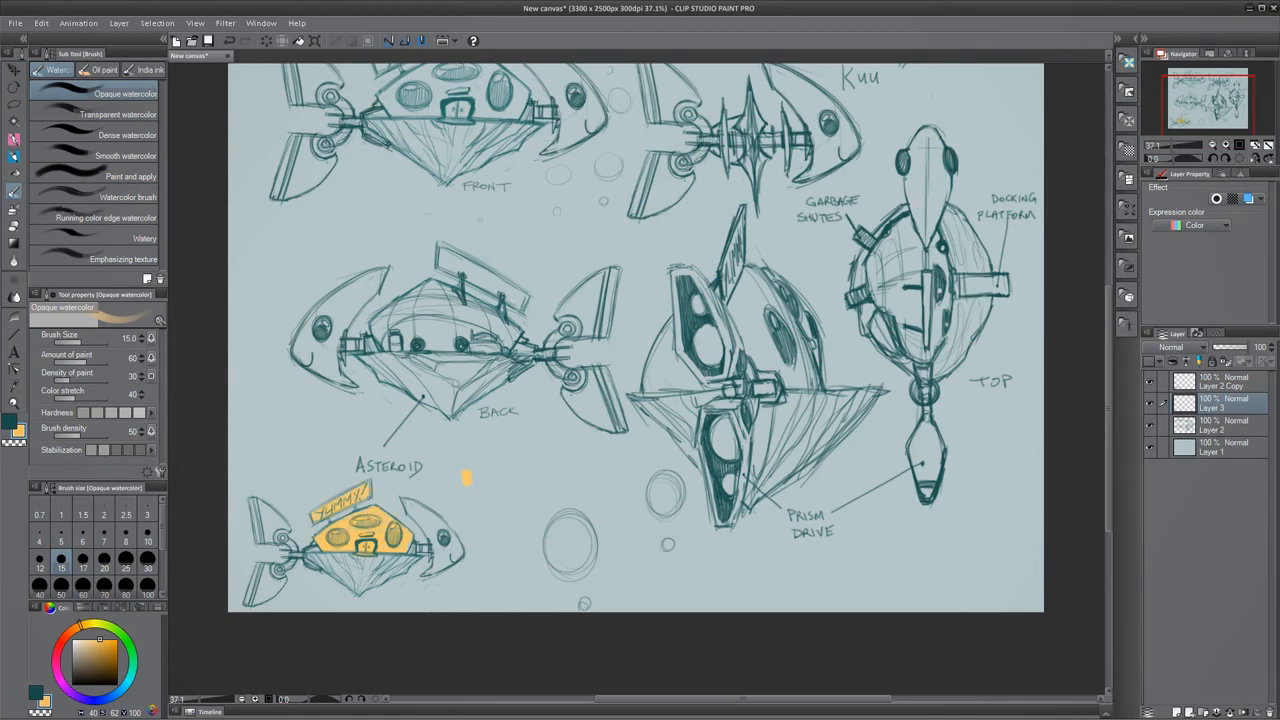
- Paint the small fish's rock base orange-red and its tail fins turquoise, adding a swatch of each colour below the yellow one
left_click(65, 635)
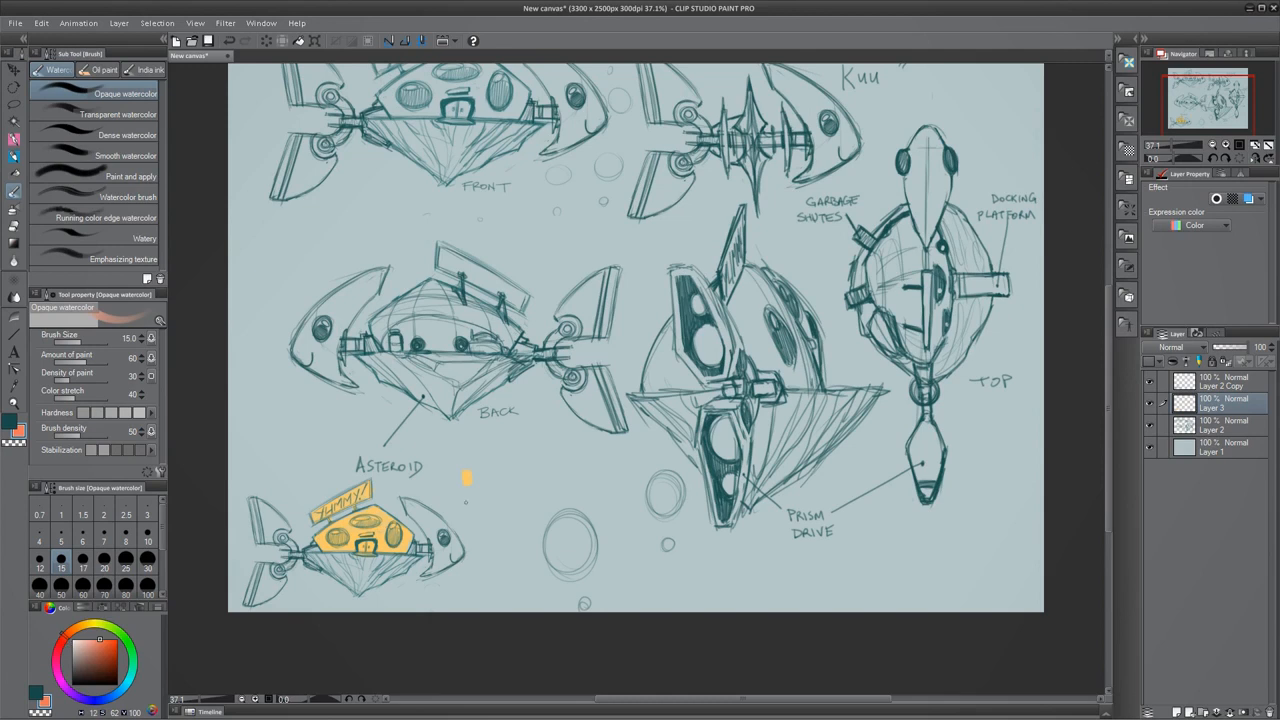
left_click_drag(467, 498, 469, 508)
mouse_move(308, 558)
left_mouse_down()
mouse_move(358, 586)
mouse_move(388, 559)
mouse_move(413, 559)
mouse_move(356, 594)
mouse_move(410, 562)
left_mouse_up()
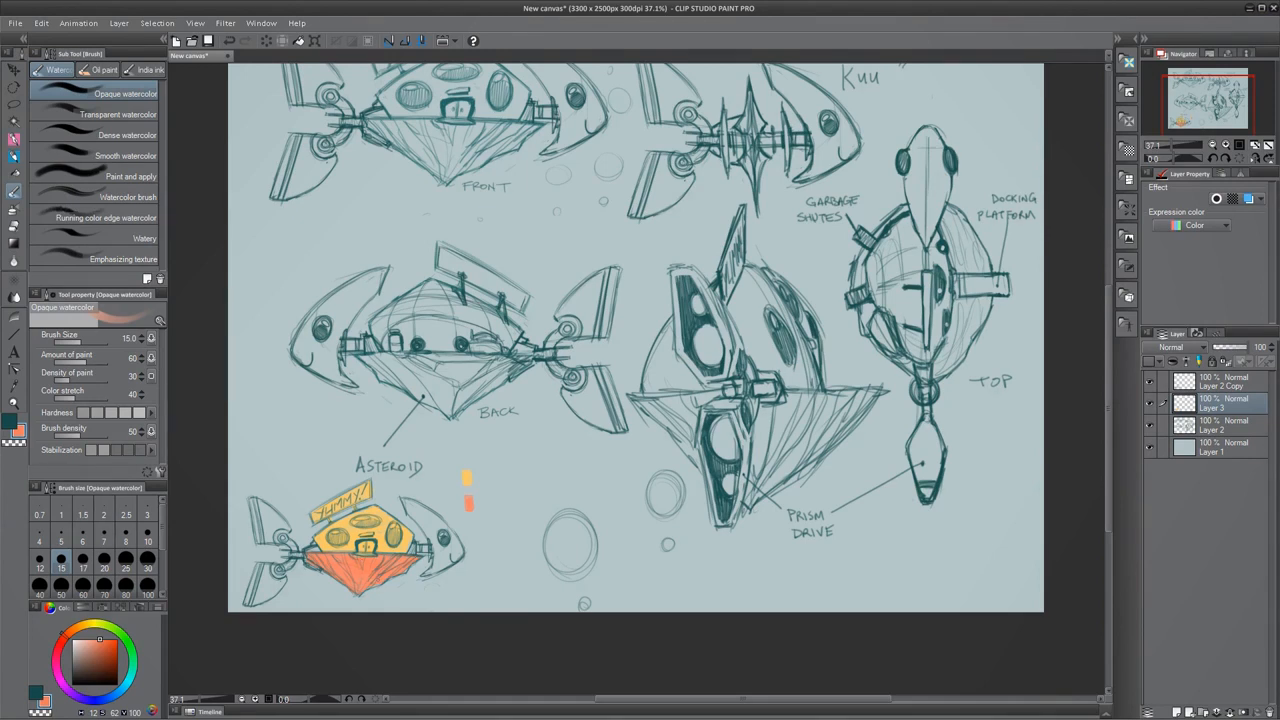
left_click(134, 690)
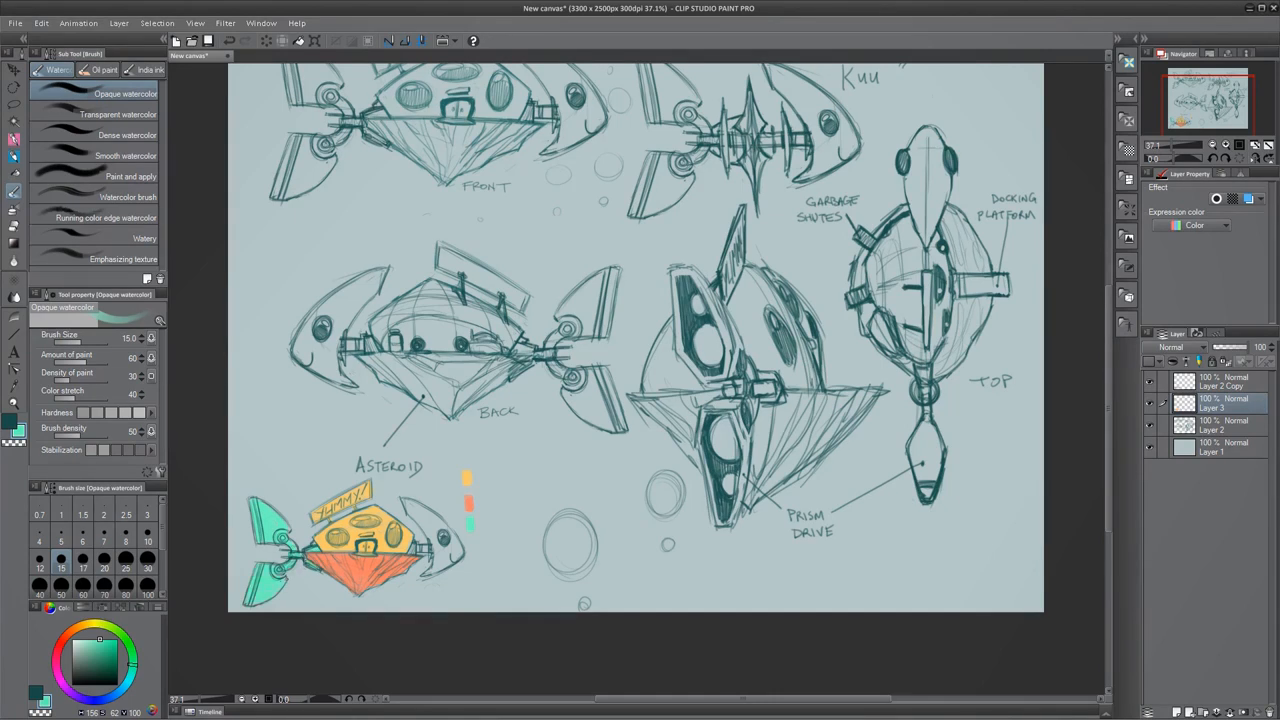
- Add a pink swatch above the yellow one and paint the small fish's head pink
left_click(57, 673)
left_click_drag(461, 451, 466, 452)
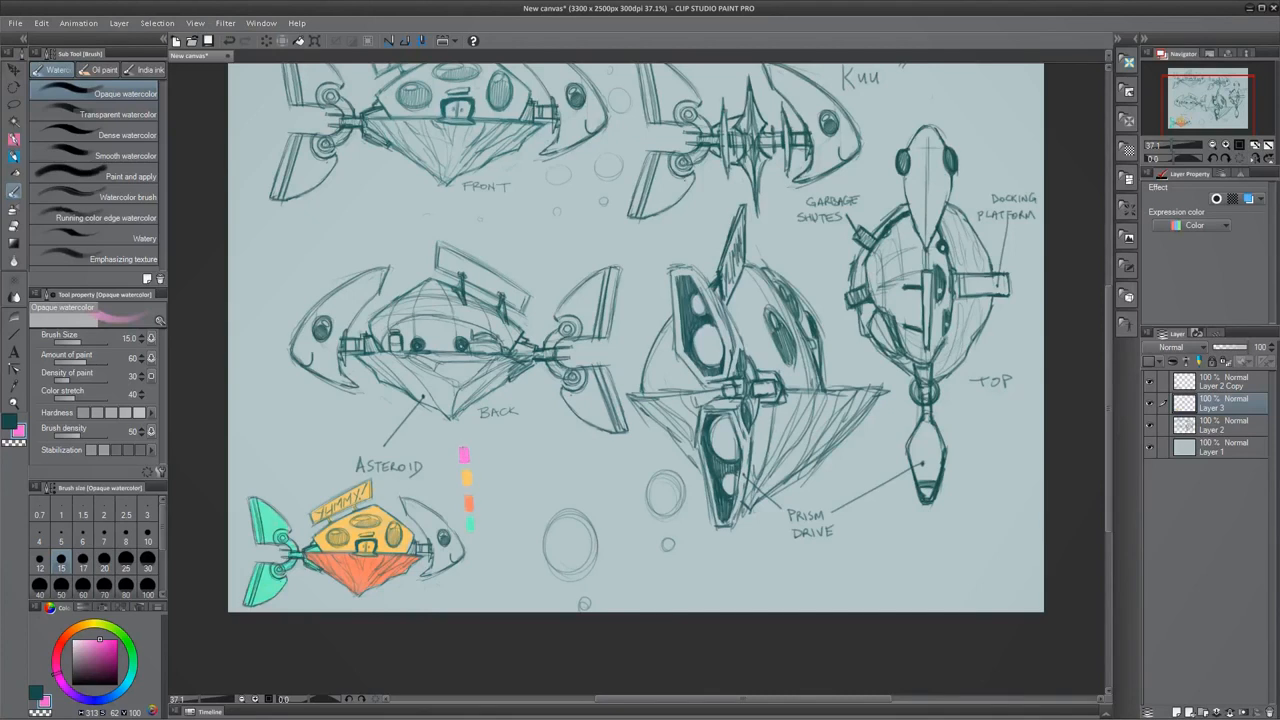
mouse_move(409, 512)
left_mouse_down()
mouse_move(441, 533)
mouse_move(429, 573)
mouse_move(457, 540)
mouse_move(456, 557)
mouse_move(429, 547)
left_mouse_up()
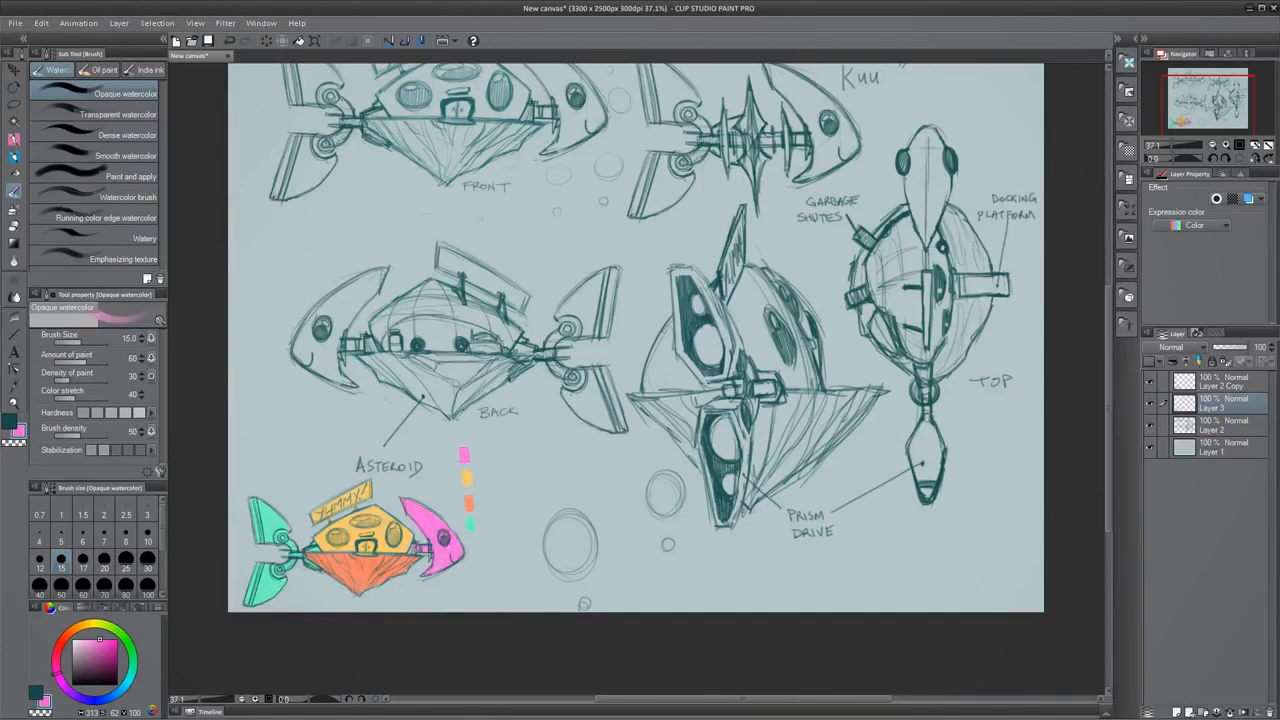
- Outline the four colour swatches with the Sycra Pencil in the dark teal sketch colour, redoing the faulty outlines
left_click(9, 421)
left_click(14, 157)
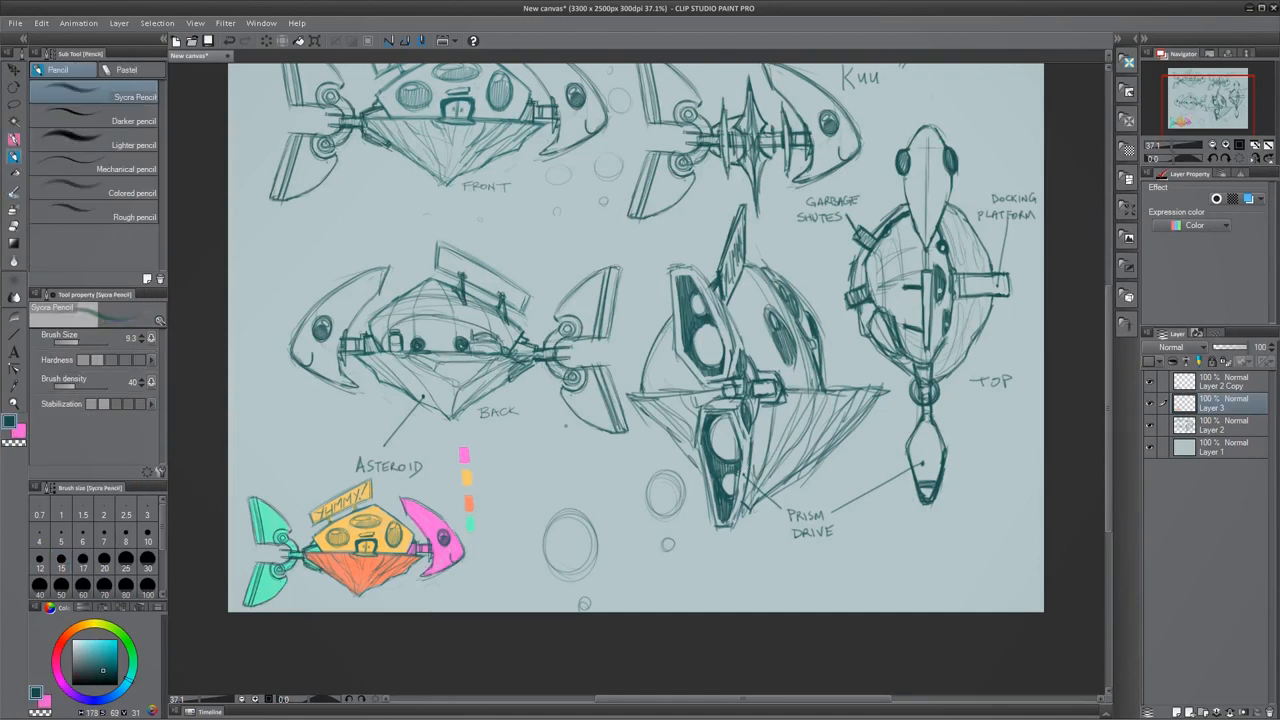
left_click_drag(459, 448, 469, 462)
left_click_drag(462, 472, 473, 485)
left_click_drag(465, 496, 475, 532)
left_click_drag(466, 518, 470, 532)
key("ctrl+z")
key("ctrl+z")
left_click_drag(466, 517, 476, 530)
- Letter the colour key beside the swatches: BRIDGE/LIVING QUARTERS for pink, RESTAURANT for yellow, ASTEROID for orange and ENGINES for turquoise
mouse_move(478, 457)
left_mouse_down()
mouse_move(626, 457)
mouse_move(498, 477)
mouse_move(556, 471)
left_mouse_up()
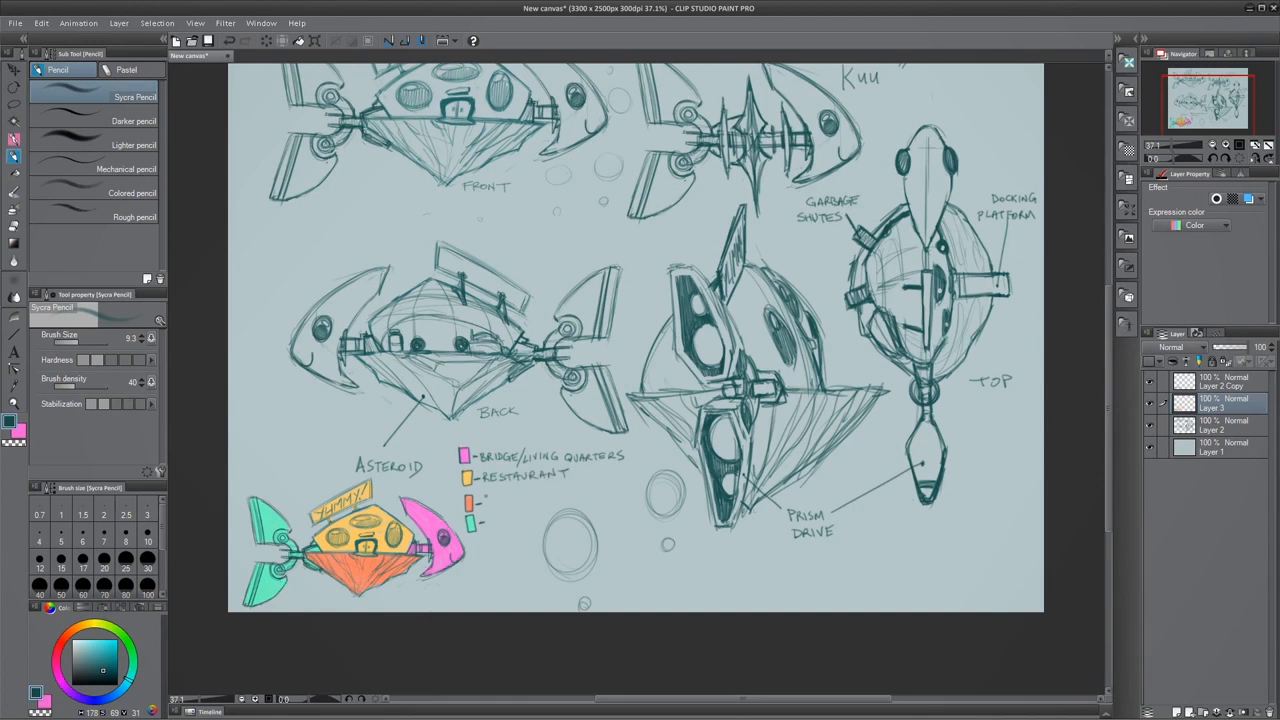
left_click_drag(484, 500, 558, 498)
left_click_drag(488, 522, 544, 520)
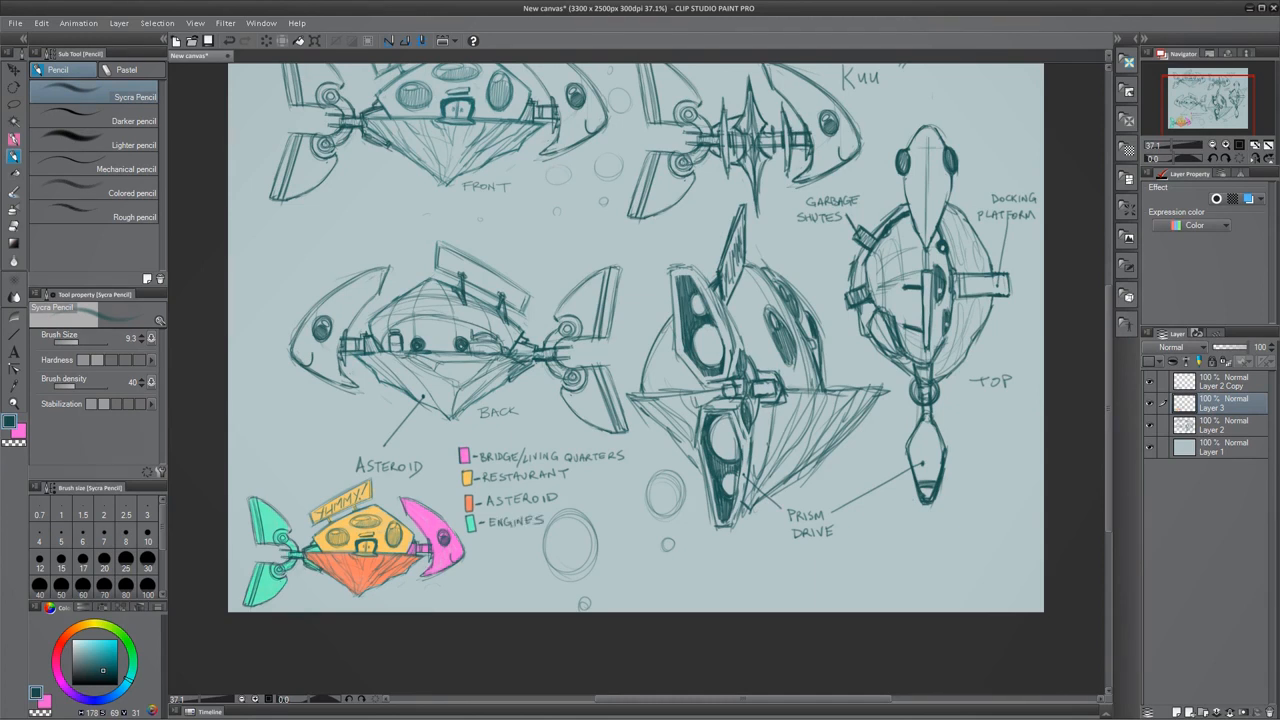
- Draw a tiny human-sized mark beside the front view's door and move it above the fish's head
left_click_drag(586, 170, 838, 242)
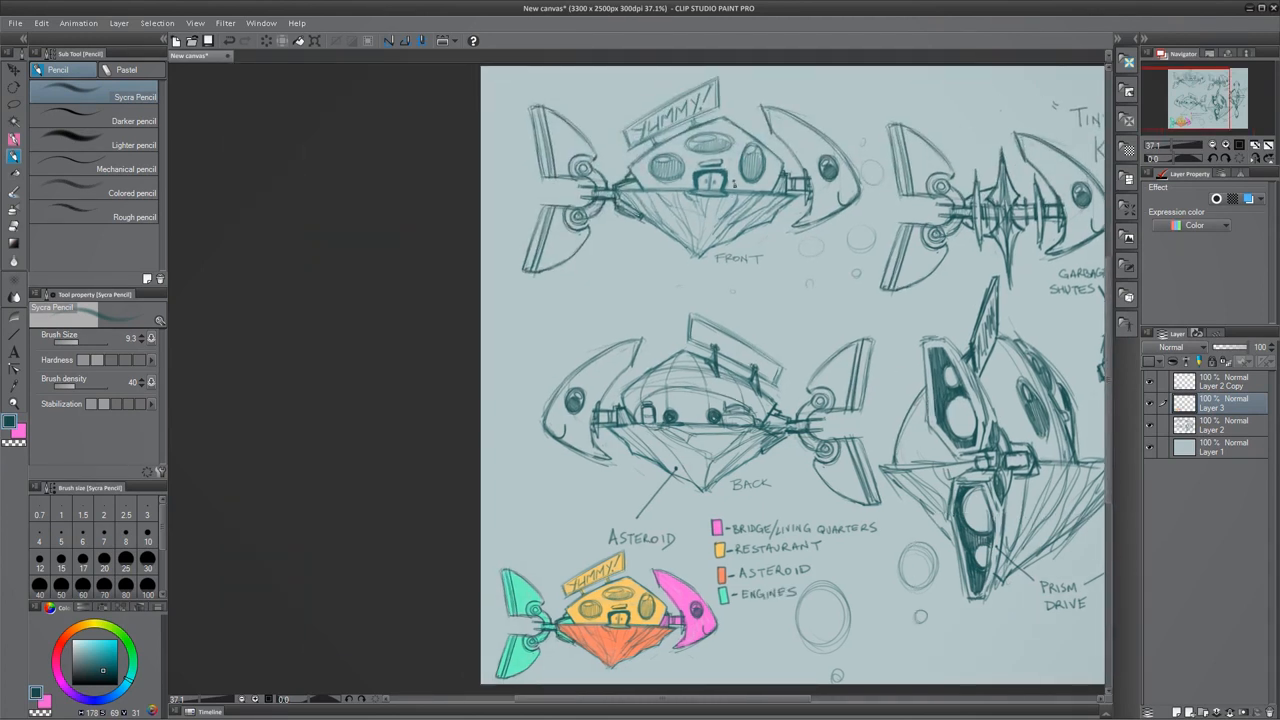
left_click(15, 104)
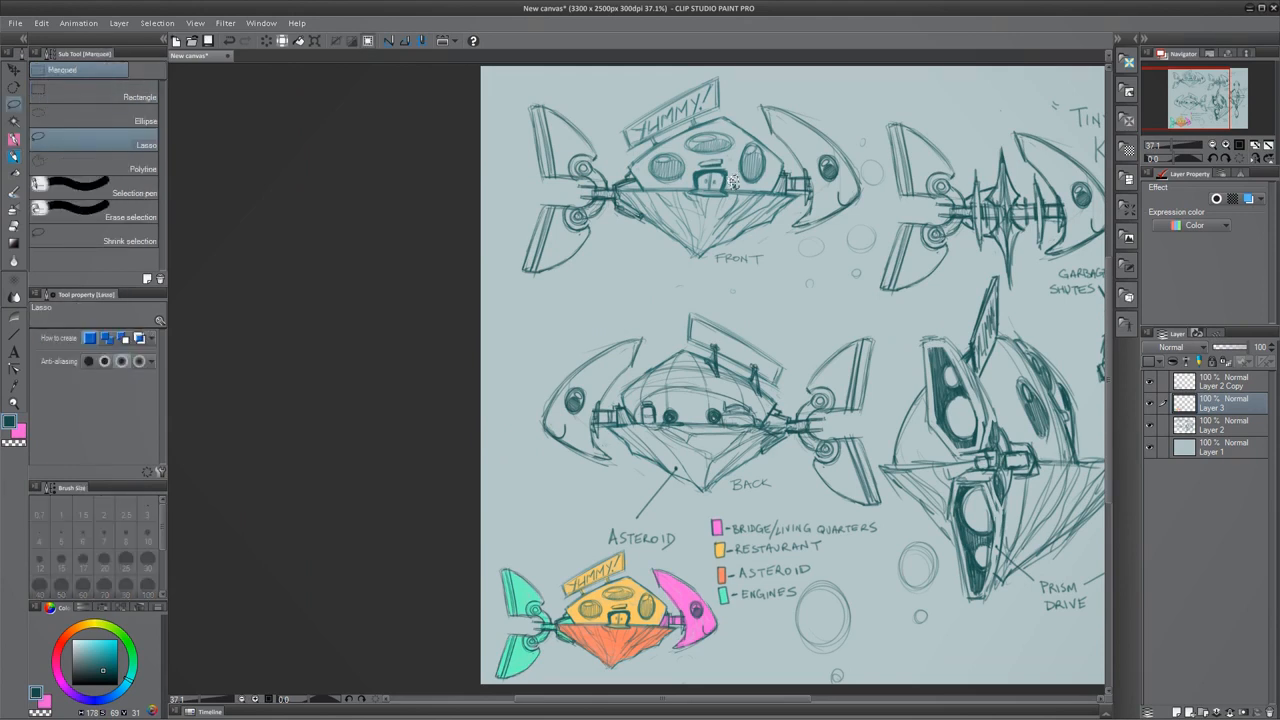
left_click(14, 70)
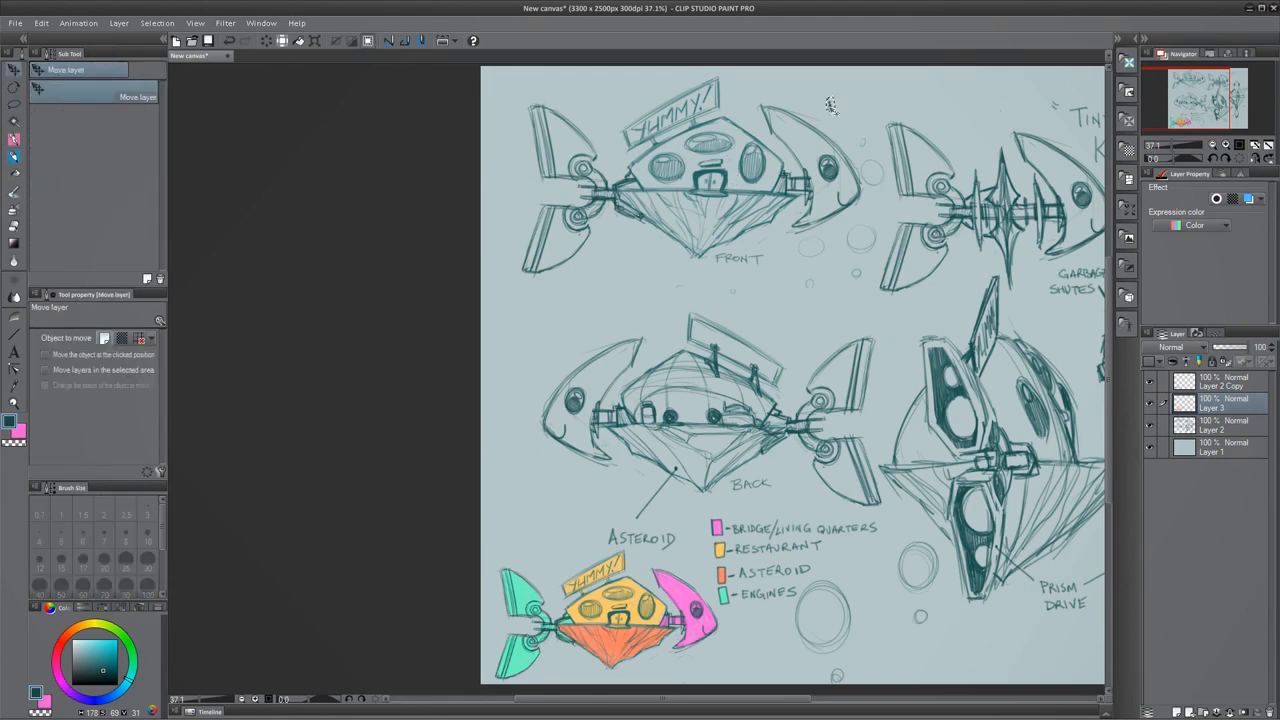
key("p")
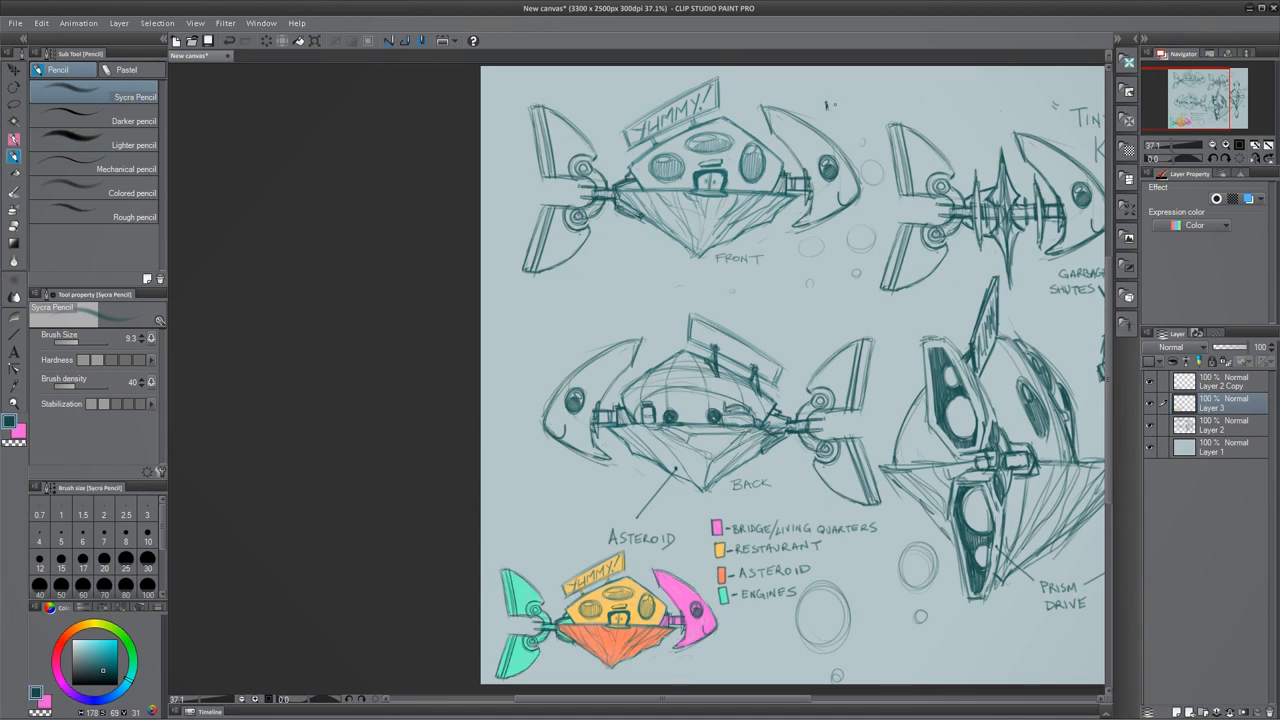
- Undo the stray pencil marks and letter HUMAN SCALE beside the tiny figure mark with an arrow pointing to it
key("ctrl+z")
key("ctrl+z")
key("ctrl+z")
left_click_drag(859, 102, 849, 107)
left_click_drag(852, 102, 852, 107)
left_click_drag(855, 103, 865, 107)
left_click_drag(866, 107, 870, 107)
left_click_drag(871, 107, 891, 107)
- Put quotation marks around the PRISM DRIVE label and add the word ENGINES beneath it
mouse_move(898, 407)
left_mouse_down()
mouse_move(589, 420)
mouse_move(643, 401)
left_mouse_up()
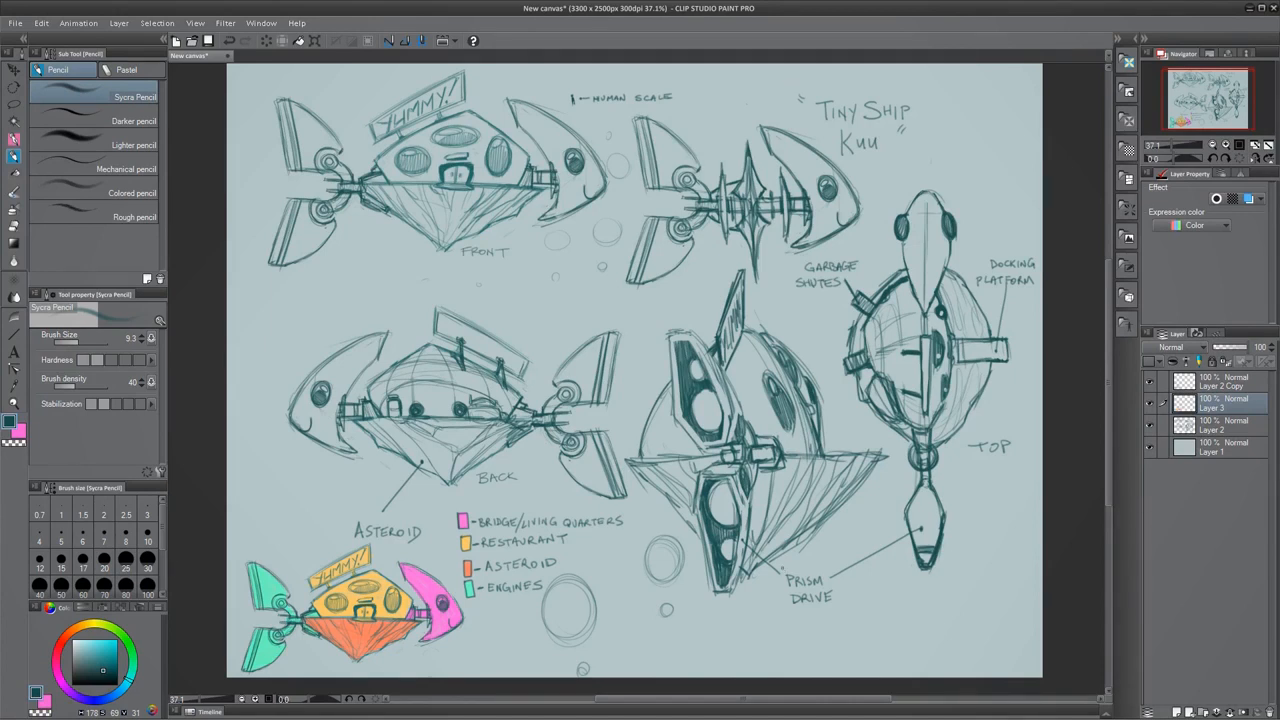
left_click_drag(786, 614, 848, 610)
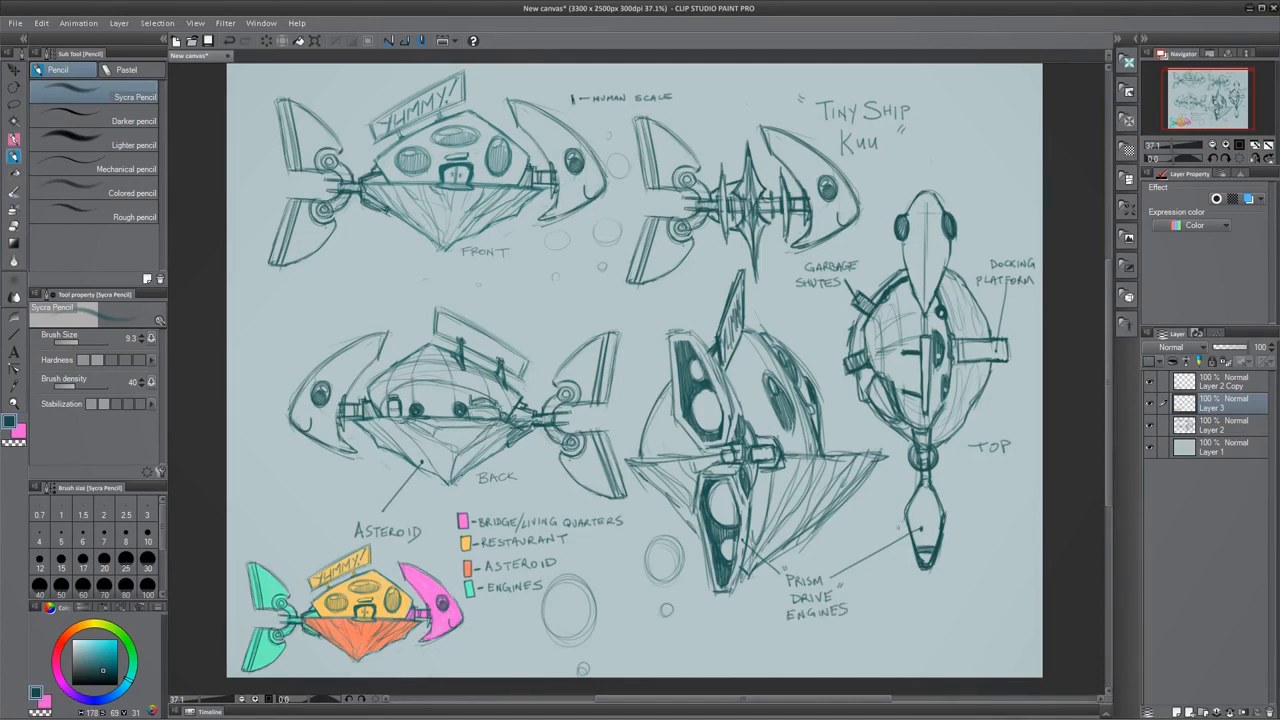